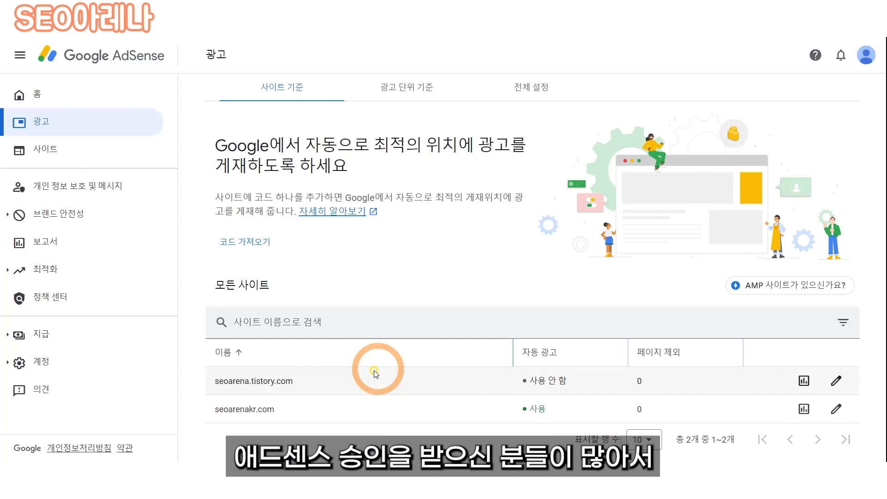
# Show the AdSense ads by ad unit and switch to the Tistory blog's home page.
pyautogui.click(393, 87)
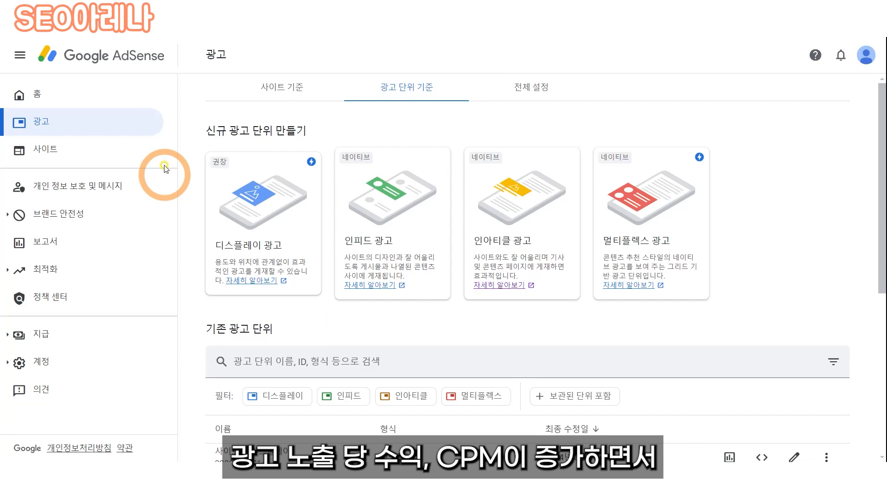
pyautogui.click(84, 28)
pyautogui.click(163, 263)
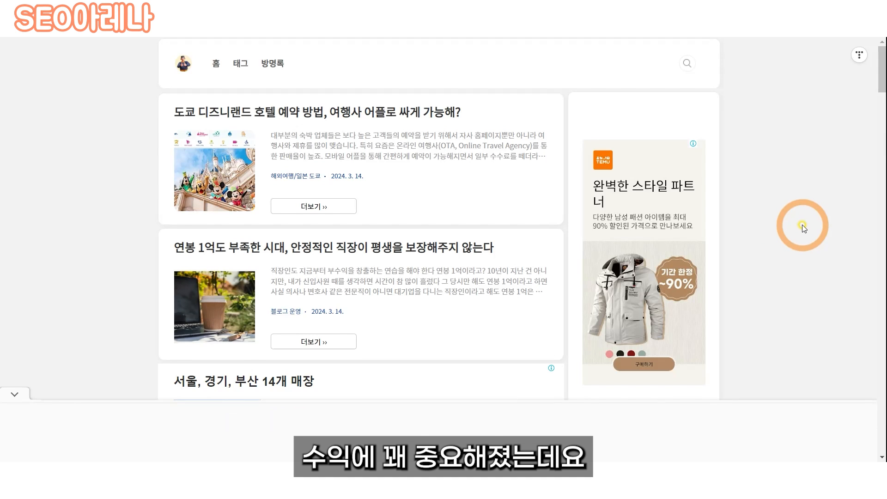
# Collapse the anchor ad and look through the ads in the post list and sidebar of the blog home page.
pyautogui.click(29, 389)
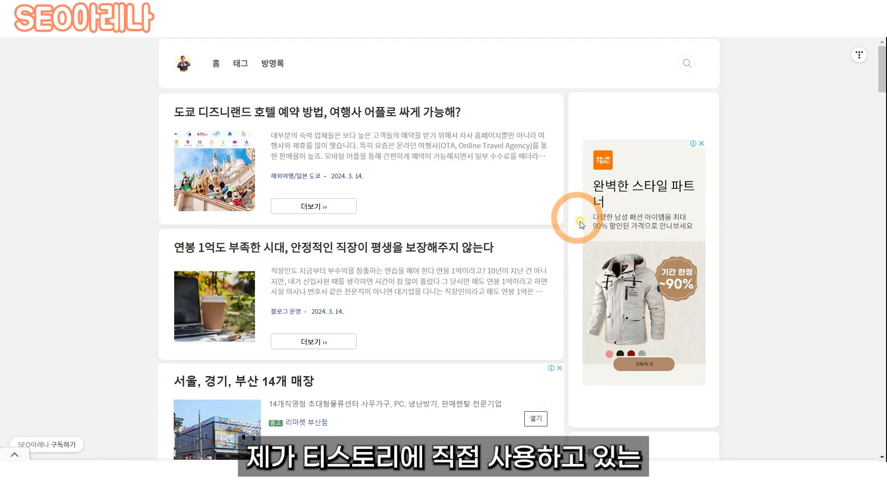
pyautogui.scroll(-20, 580, 225)
pyautogui.scroll(-15, 573, 331)
pyautogui.scroll(4, 571, 332)
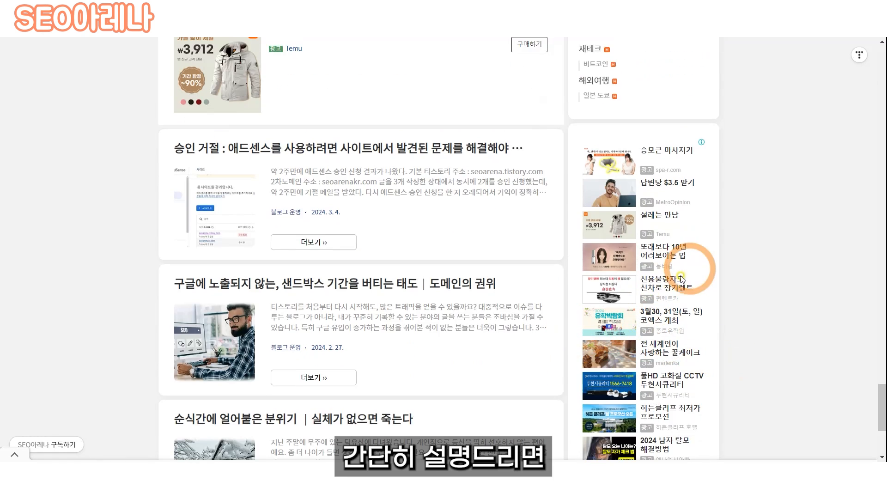
pyautogui.scroll(15, 594, 277)
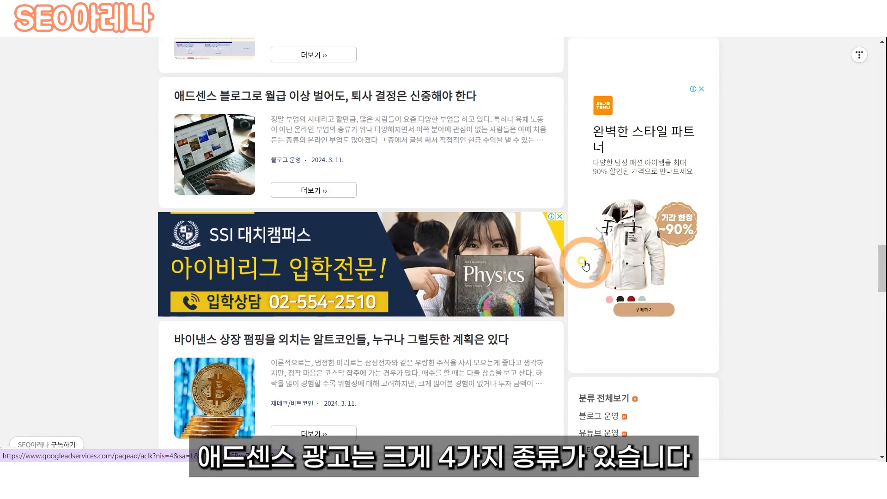
pyautogui.scroll(4, 586, 264)
# Open the blog's AdSense management page (애드센스 관리) in the Tistory admin and go to its ad settings.
pyautogui.click(390, 90)
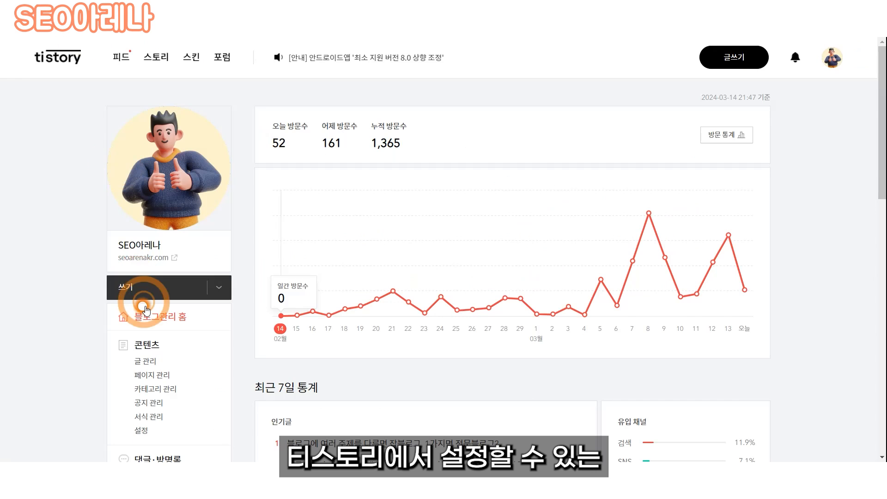
pyautogui.scroll(-6, 141, 304)
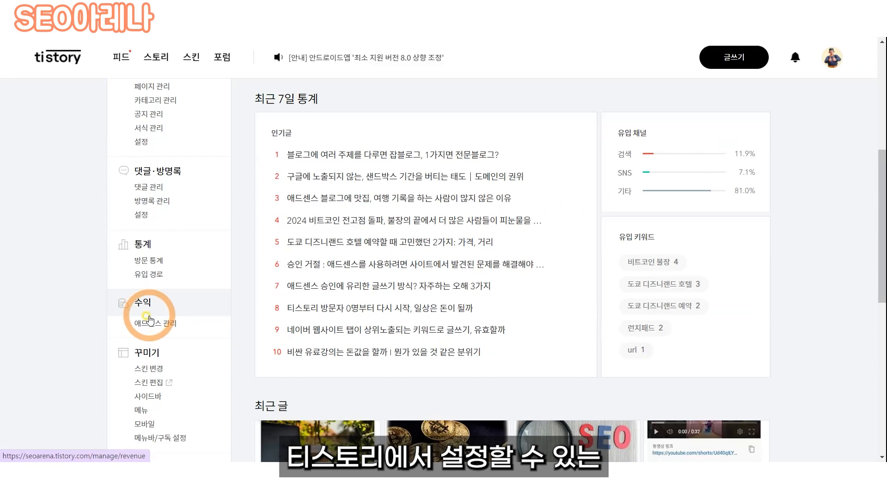
pyautogui.click(185, 236)
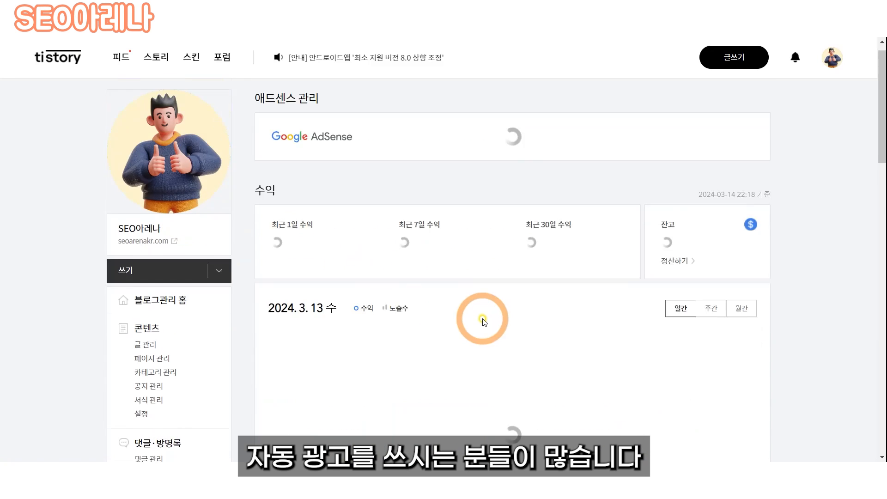
pyautogui.scroll(-6, 513, 305)
pyautogui.scroll(-5, 514, 306)
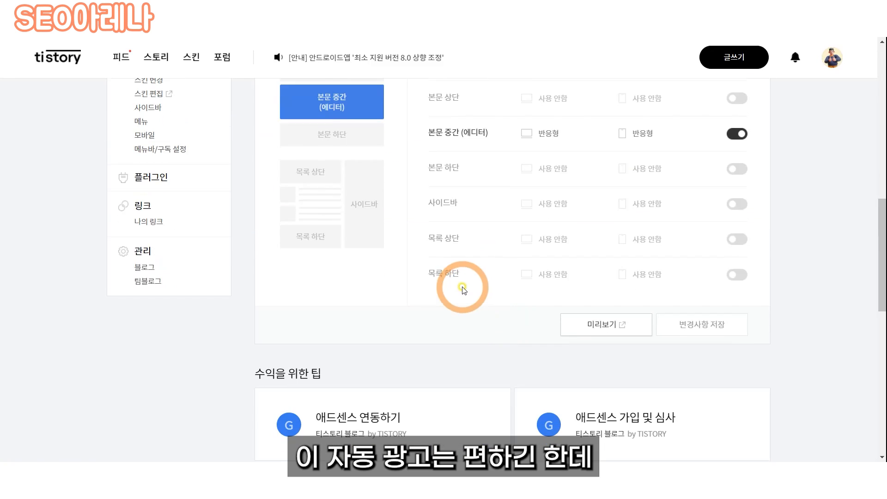
# Turn off the mid-body editor ad (본문 중간 (에디터)) in the ad settings and save the changes.
pyautogui.scroll(2, 462, 289)
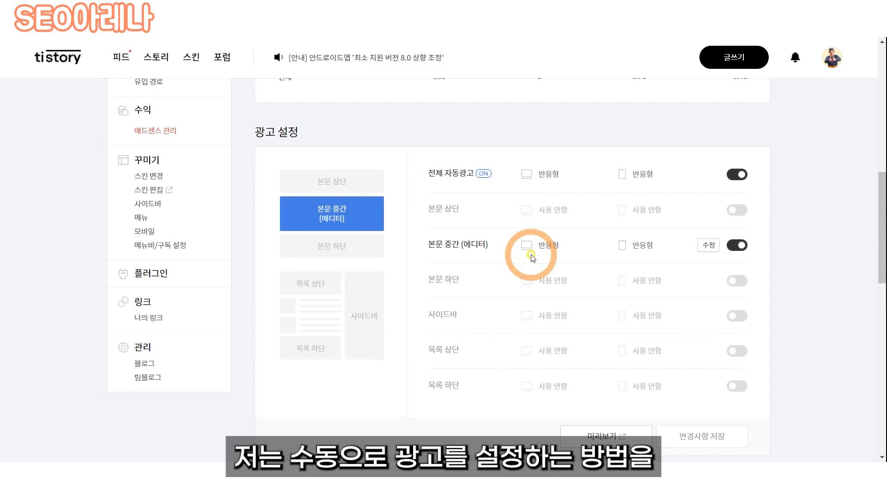
pyautogui.click(350, 224)
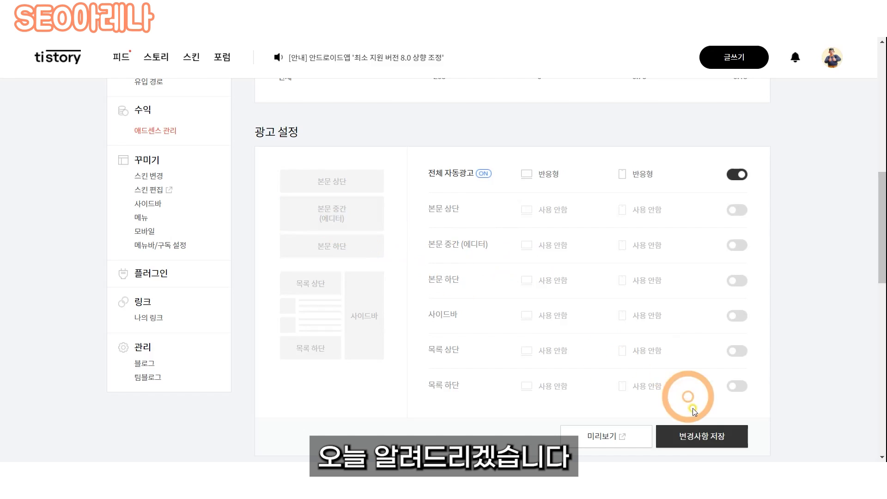
pyautogui.click(702, 436)
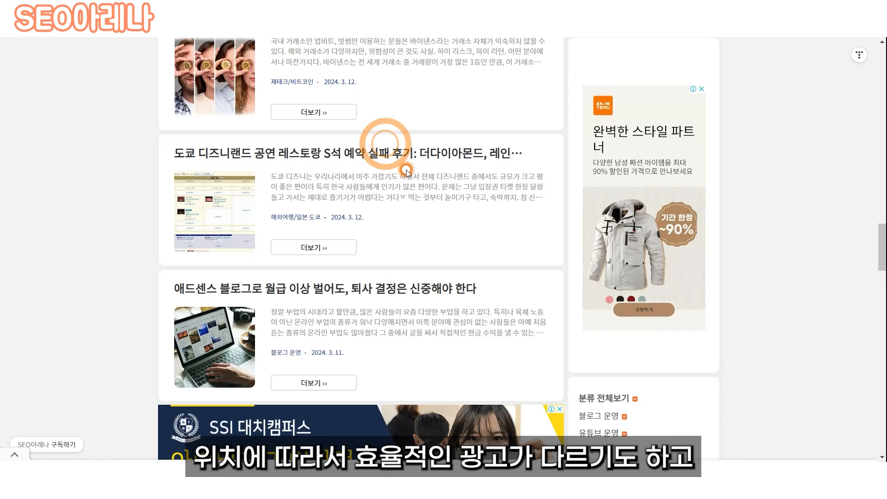
# Examine how in-feed ads are placed between the posts in the blog's home page list.
pyautogui.scroll(10, 500, 264)
pyautogui.scroll(12, 528, 291)
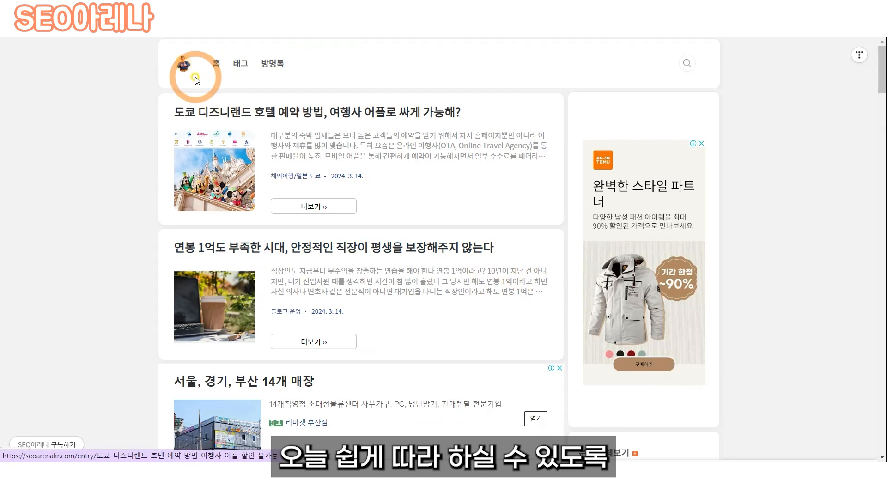
pyautogui.scroll(-4, 185, 190)
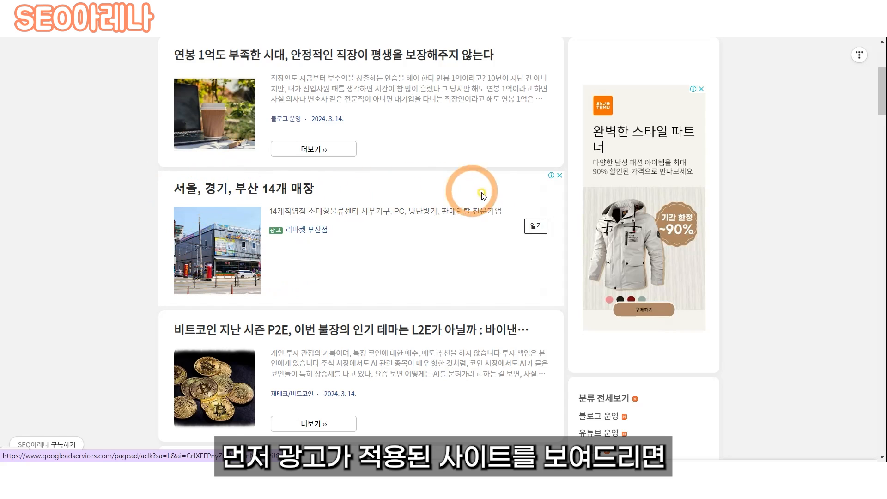
pyautogui.scroll(-10, 437, 268)
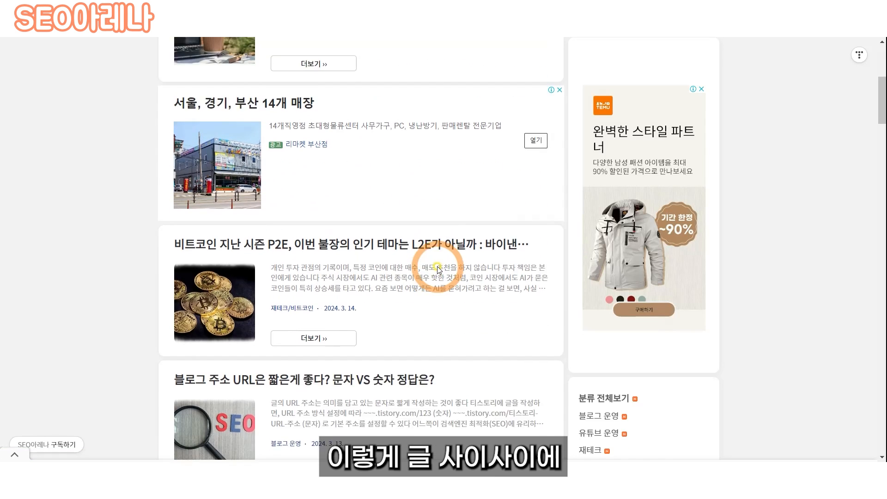
pyautogui.scroll(-3, 437, 268)
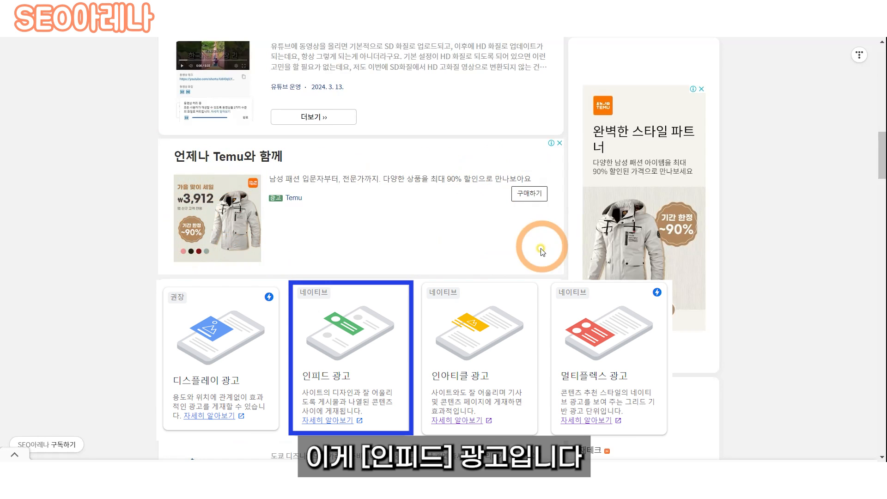
pyautogui.scroll(-4, 462, 231)
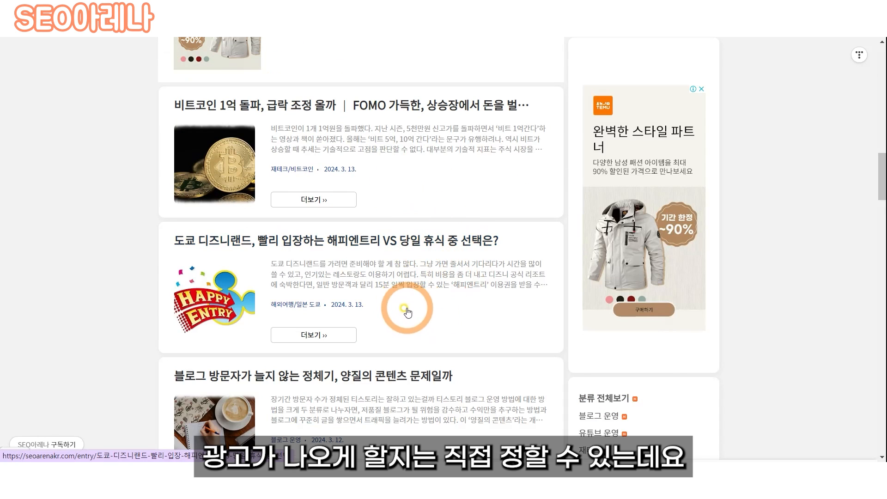
pyautogui.scroll(-6, 411, 247)
pyautogui.scroll(-4, 387, 269)
pyautogui.scroll(2, 406, 200)
pyautogui.scroll(-4, 403, 207)
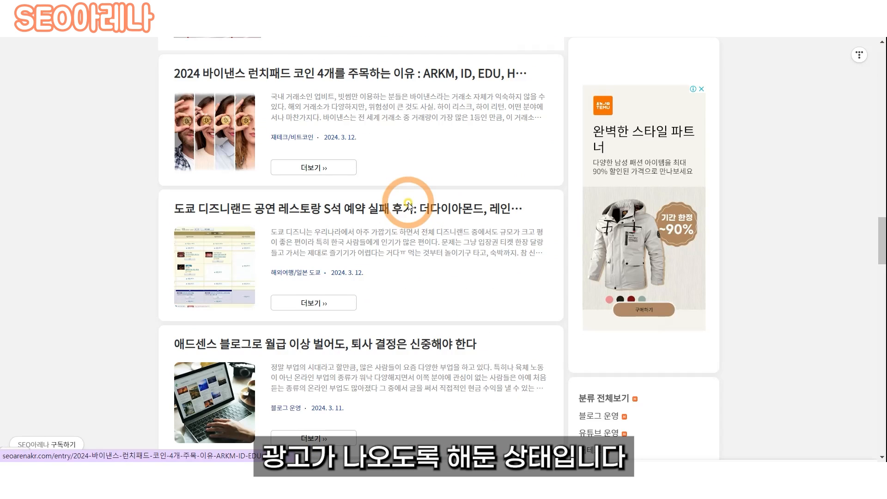
# Open the post "애드센스 블로그로 월급 이상 벌어도, 퇴사 결정은 신중해야 한다", collapse its anchor ad and examine the ads above the body text.
pyautogui.click(402, 341)
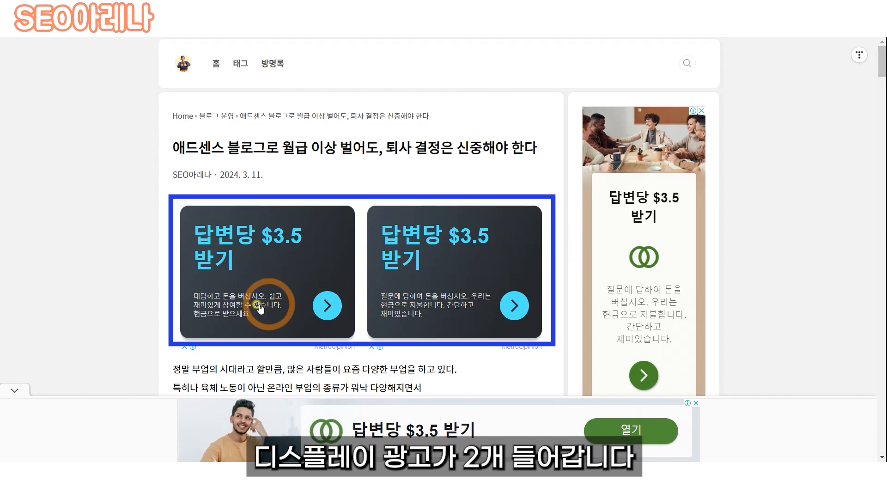
pyautogui.click(18, 390)
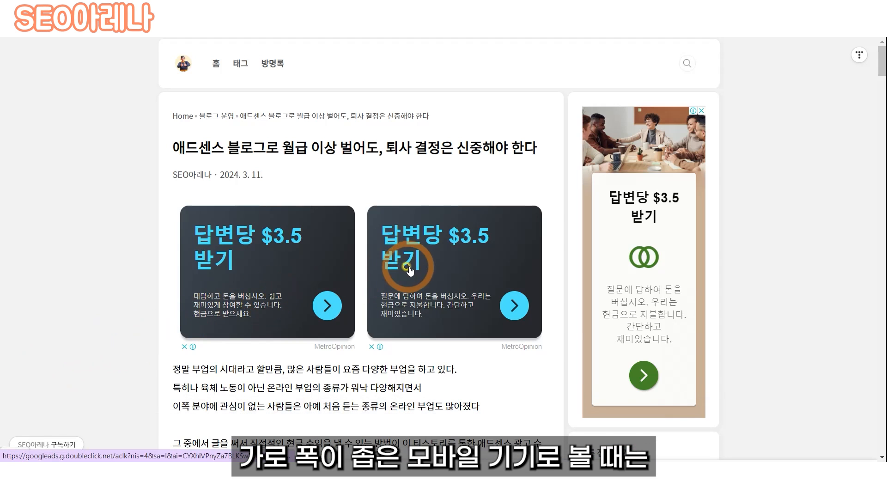
pyautogui.scroll(-2, 414, 273)
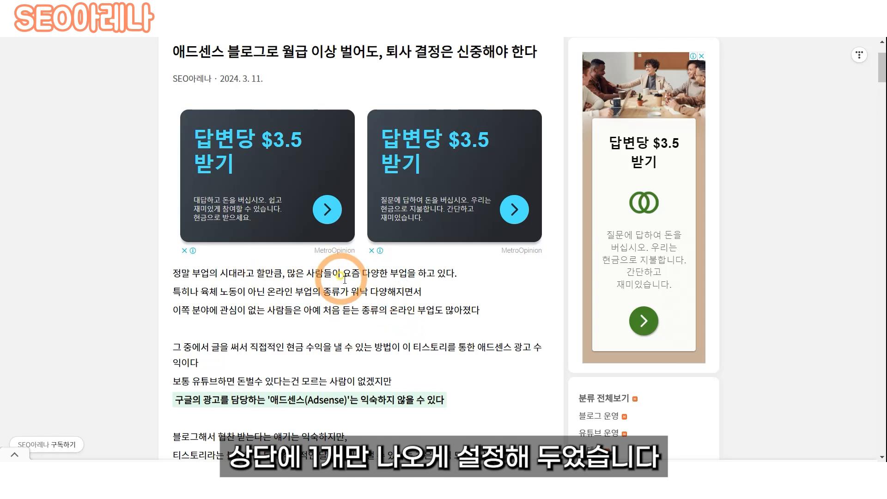
pyautogui.press('F5')
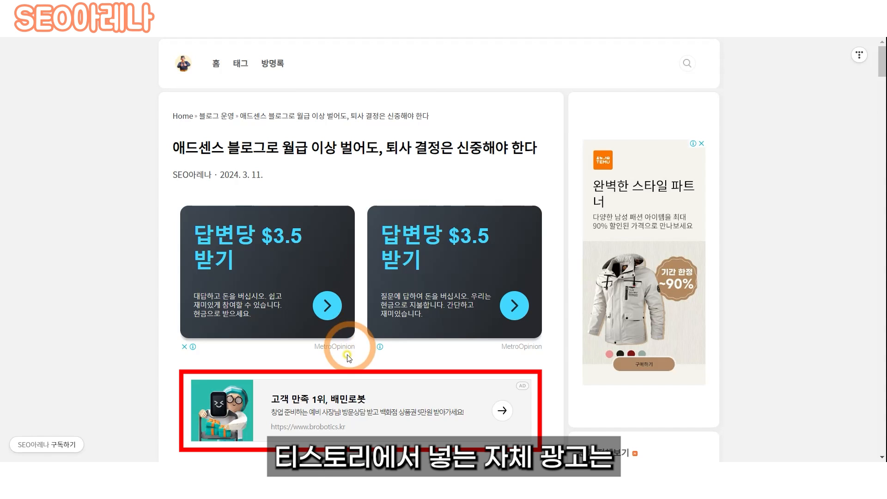
pyautogui.scroll(-2, 347, 357)
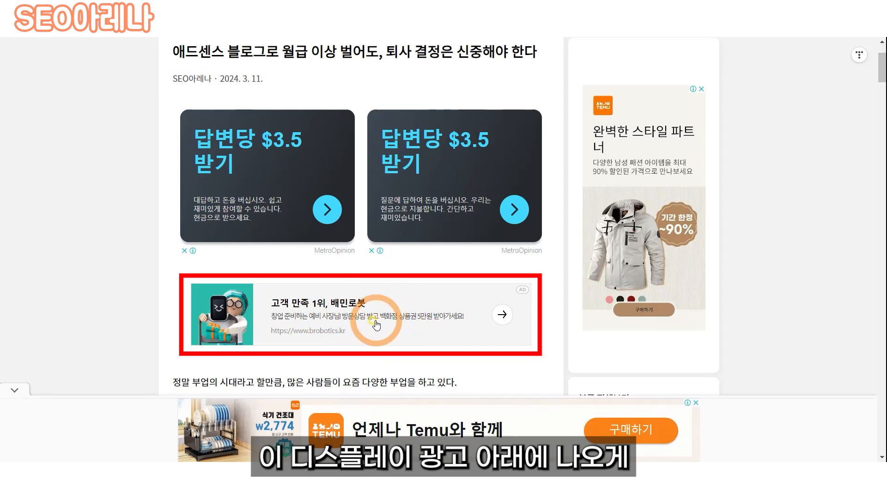
pyautogui.scroll(2, 138, 318)
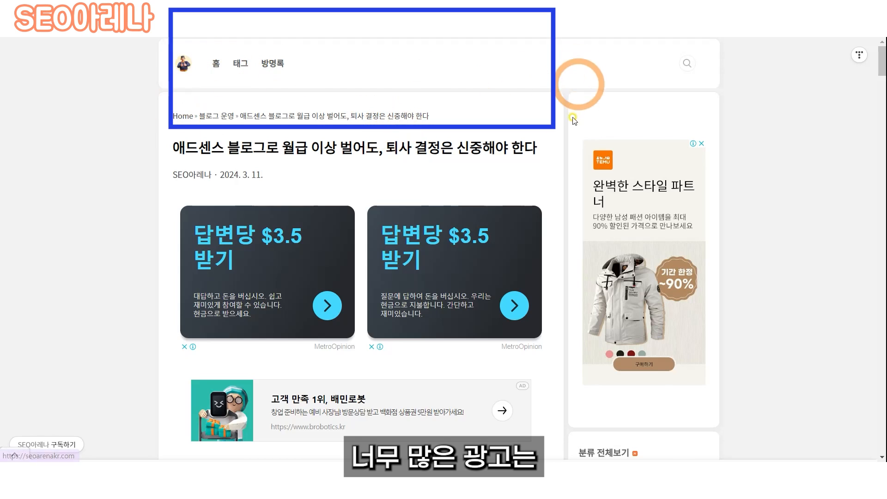
# Examine the display ads below the post's body and the ad grid under its related posts.
pyautogui.scroll(-15, 353, 218)
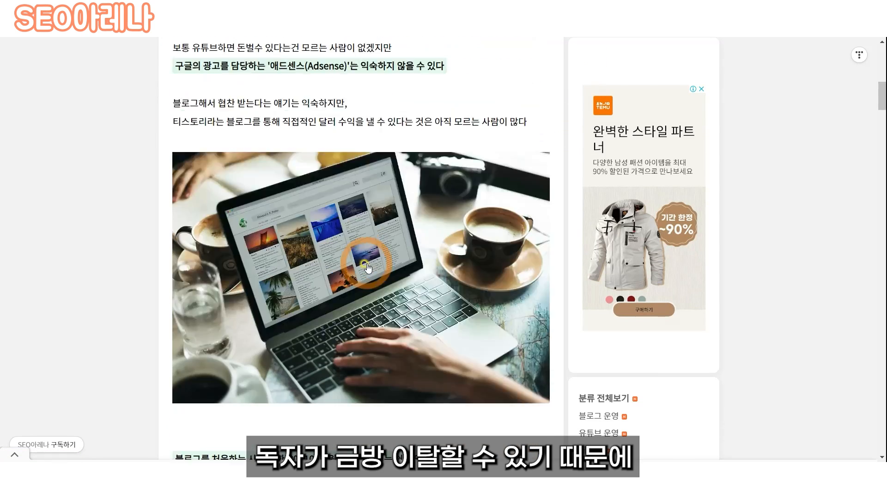
pyautogui.scroll(-20, 367, 277)
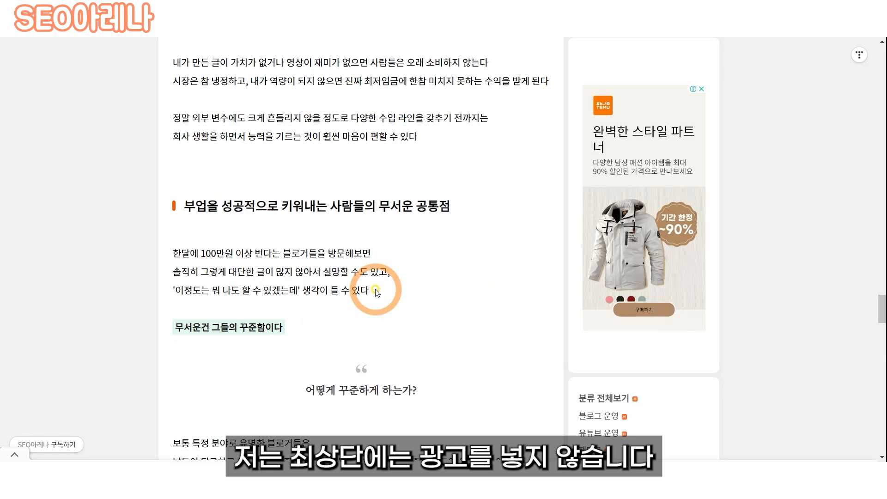
pyautogui.scroll(-10, 375, 291)
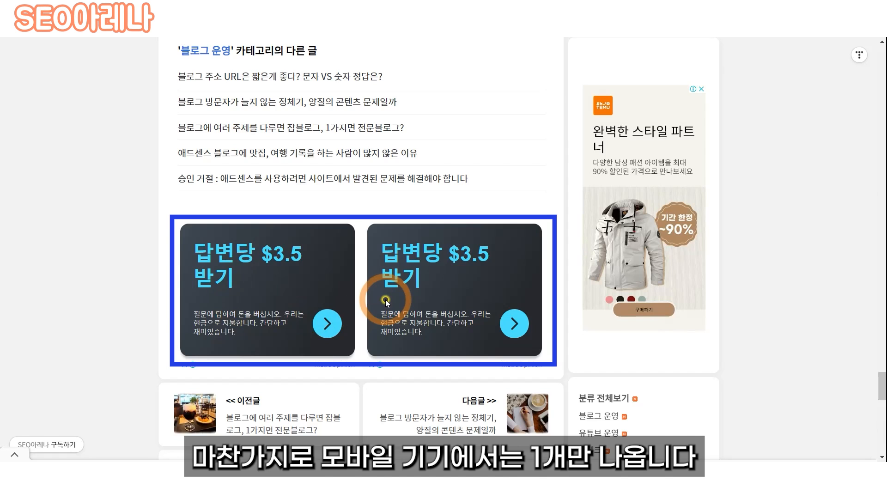
pyautogui.scroll(-6, 385, 299)
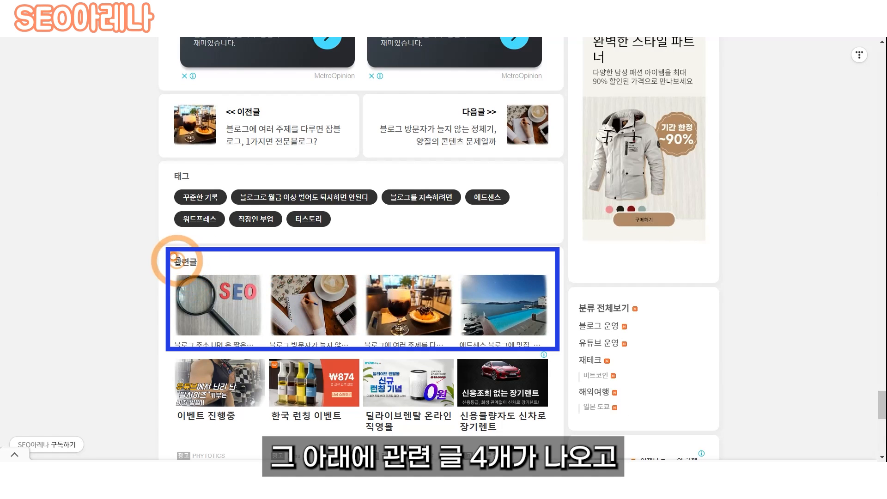
pyautogui.scroll(-4, 476, 221)
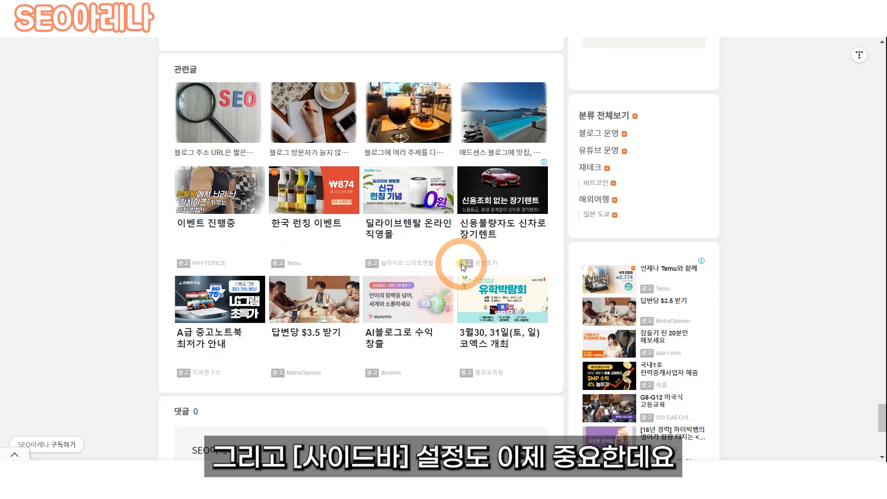
# Examine the ads in the post's sidebar, from the tall display ad to the ad list below the categories.
pyautogui.scroll(15, 633, 282)
pyautogui.scroll(2, 626, 268)
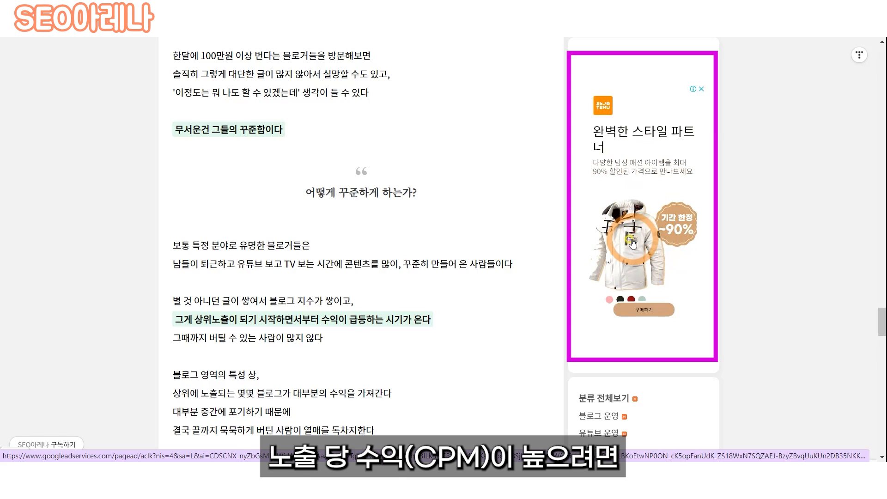
pyautogui.scroll(-6, 632, 243)
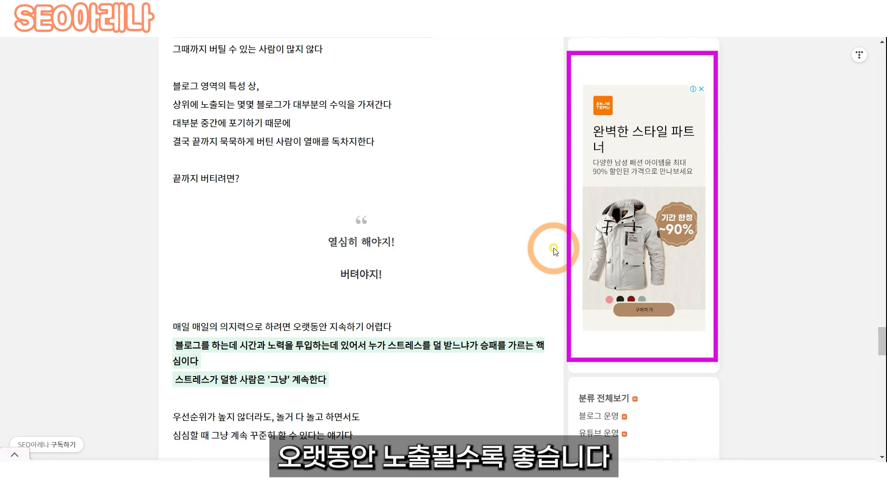
pyautogui.scroll(15, 555, 251)
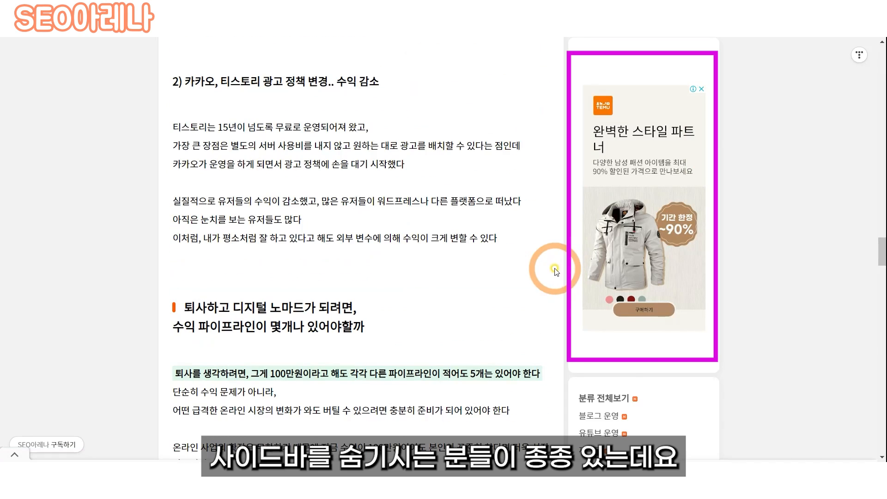
pyautogui.scroll(-15, 625, 347)
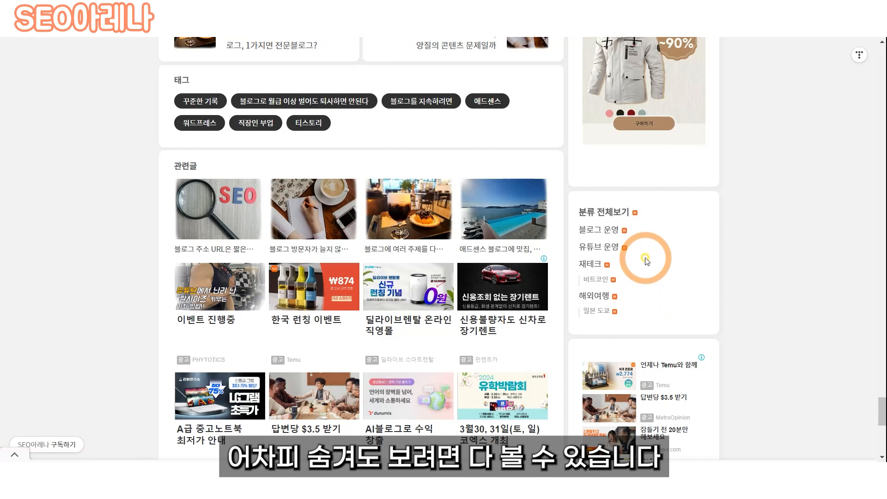
pyautogui.scroll(-9, 645, 260)
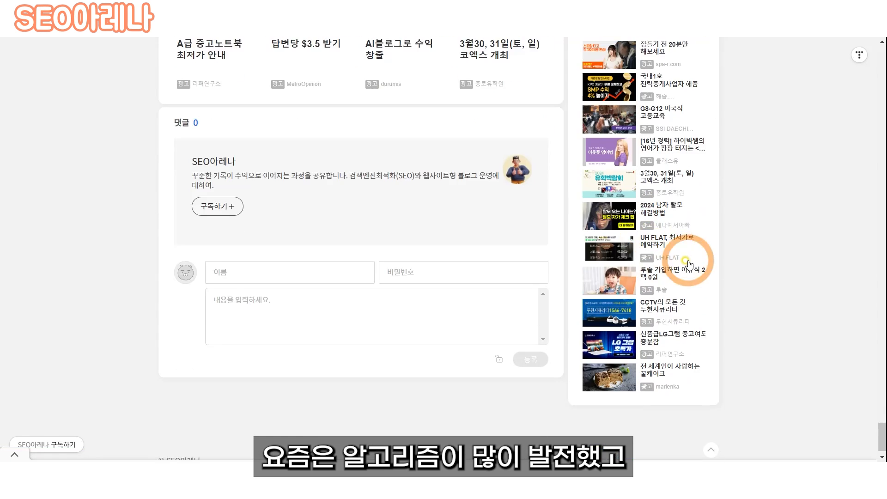
pyautogui.scroll(8, 676, 281)
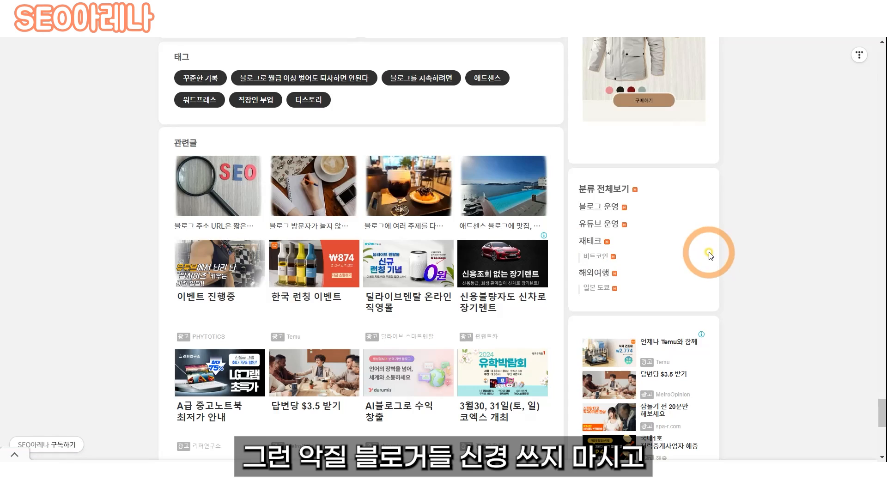
# Examine how the sidebar's tall display ad and category list behave along the length of the post.
pyautogui.scroll(15, 710, 256)
pyautogui.scroll(15, 710, 255)
pyautogui.scroll(12, 710, 255)
pyautogui.scroll(-20, 697, 297)
pyautogui.scroll(-12, 689, 325)
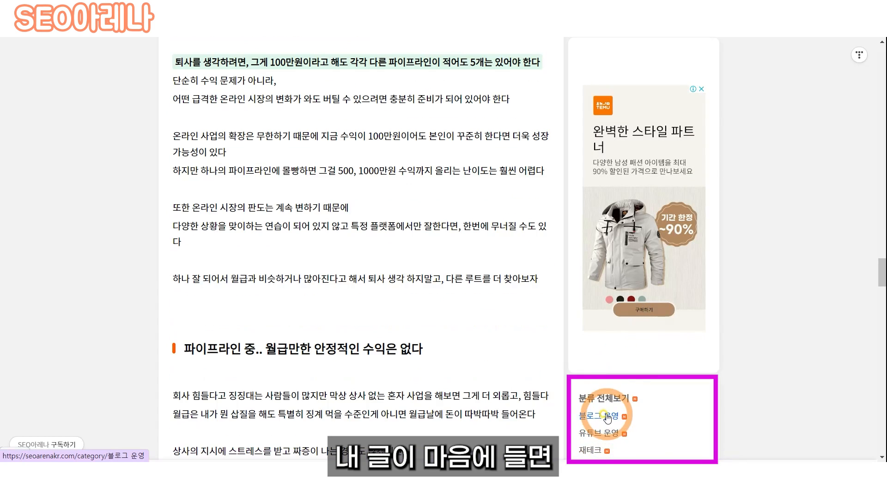
# Open the 블로그 운영 category from the sidebar, and in it the post "구글에 노출되지 않는, 샌드박스 기간을 버티는 태도 | 도메인의 권위".
pyautogui.click(608, 418)
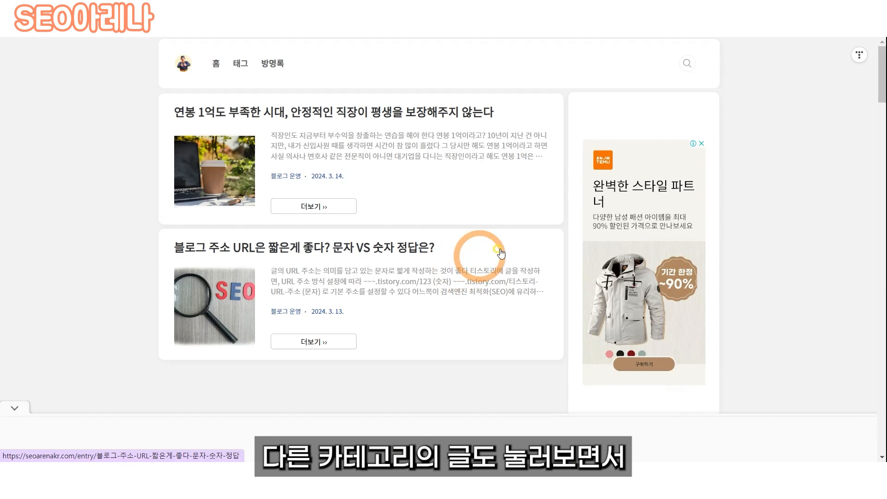
pyautogui.scroll(-15, 500, 254)
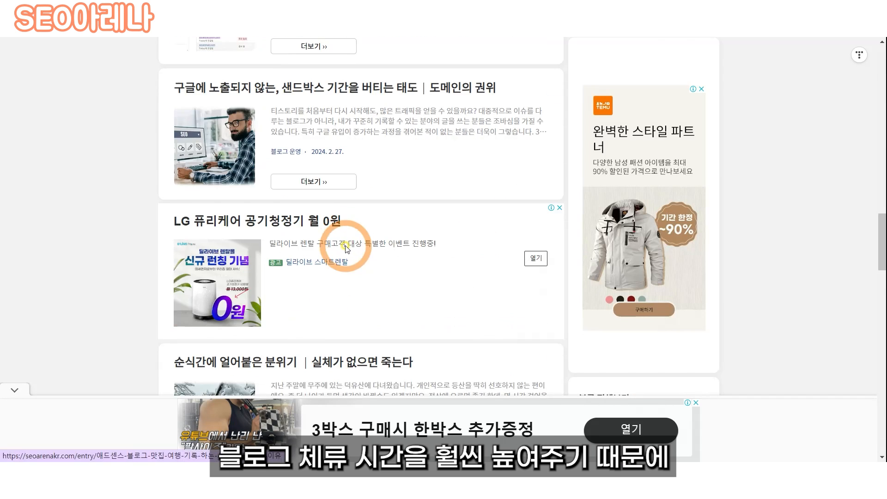
pyautogui.click(421, 96)
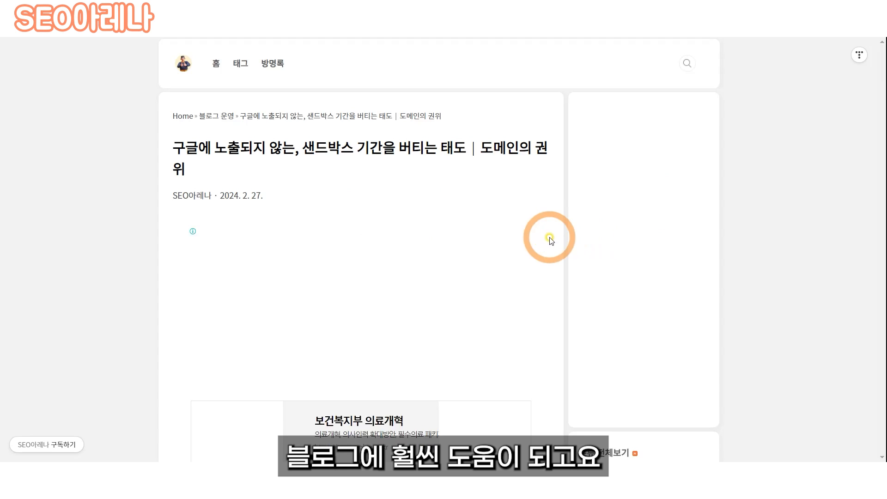
# Examine where the post's sidebar ad stays pinned and where it releases to show the categories and ads below it.
pyautogui.scroll(-15, 552, 240)
pyautogui.scroll(-8, 557, 240)
pyautogui.scroll(-5, 560, 303)
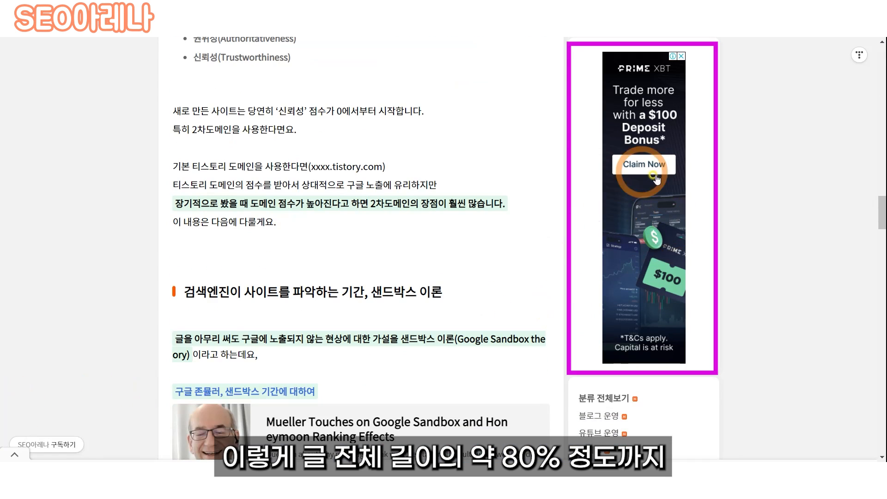
pyautogui.scroll(-6, 541, 290)
pyautogui.scroll(-20, 540, 290)
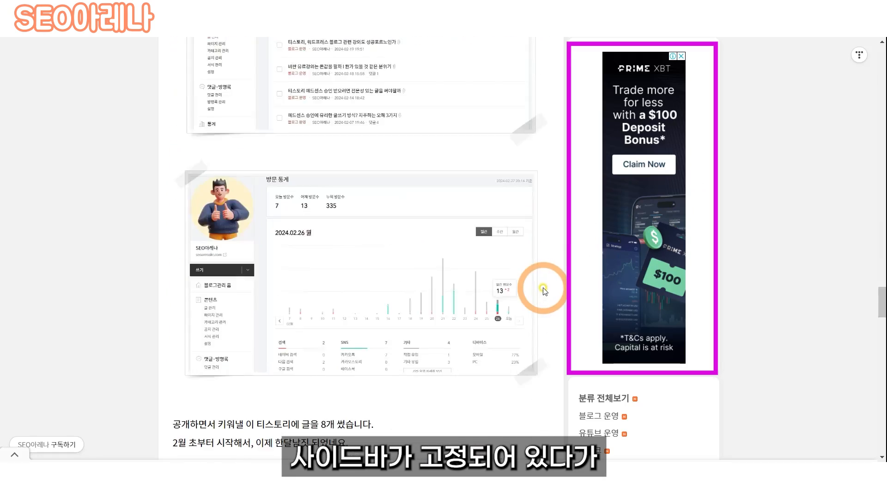
pyautogui.scroll(-15, 544, 290)
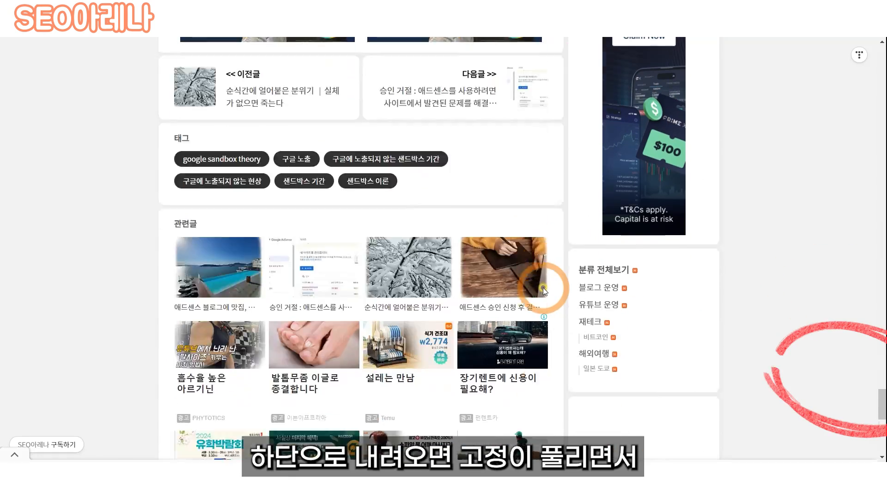
pyautogui.scroll(5, 545, 291)
pyautogui.scroll(2, 544, 290)
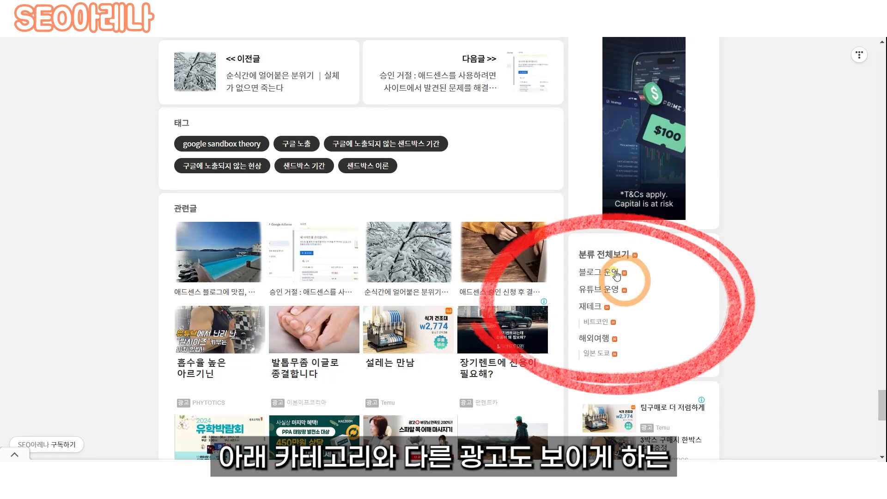
pyautogui.scroll(15, 563, 290)
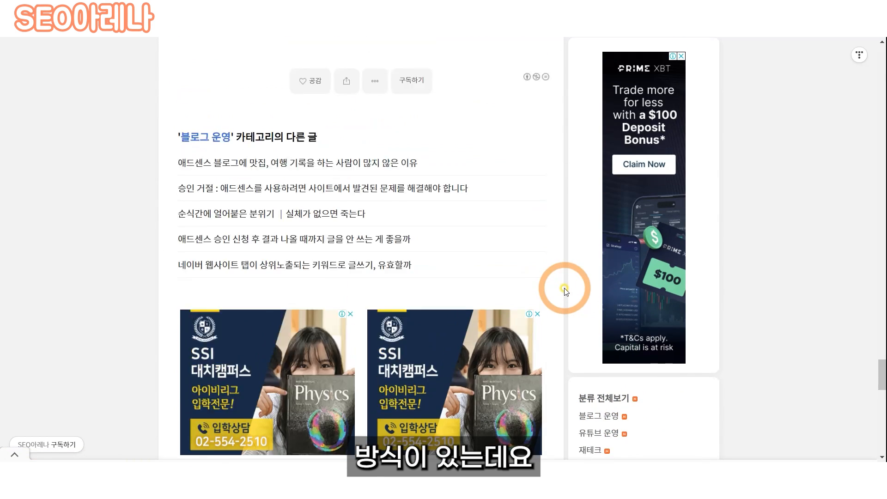
pyautogui.scroll(20, 497, 258)
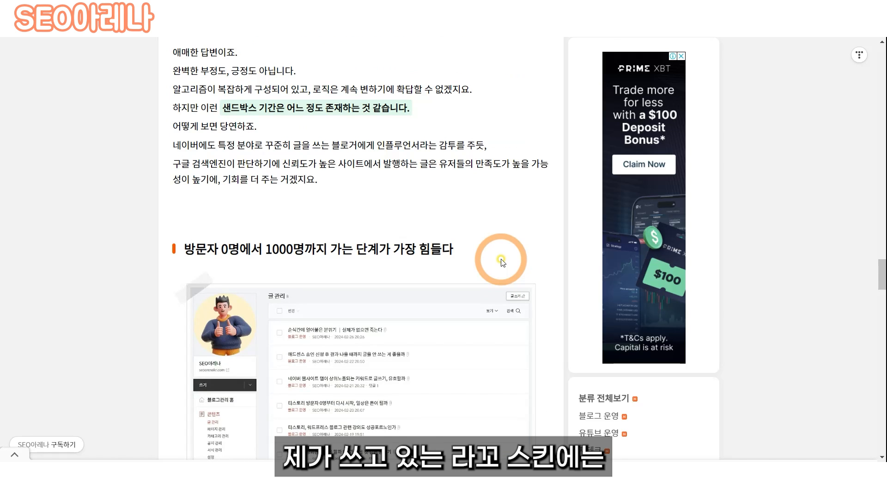
pyautogui.scroll(-2, 502, 263)
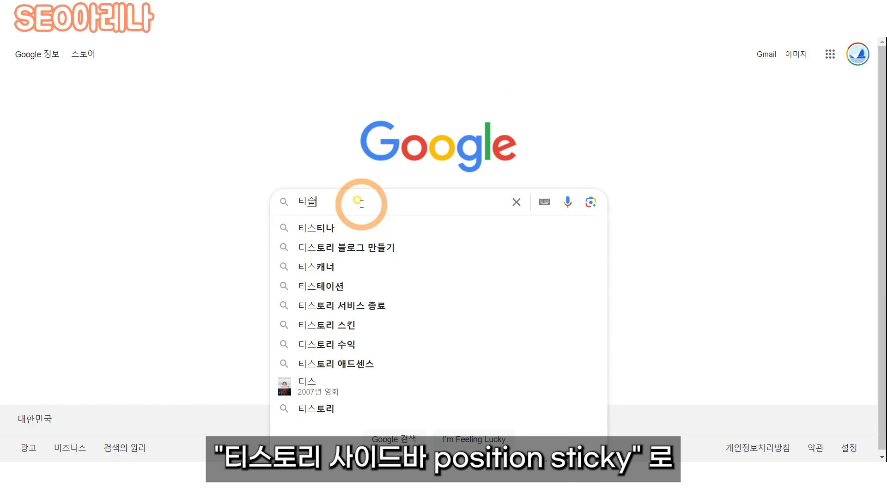
# Search Google for "티스토리 사이드바 position sticky" and look through the results on fixing a sidebar in place.
pyautogui.write('토리 사이드바 position sticky')
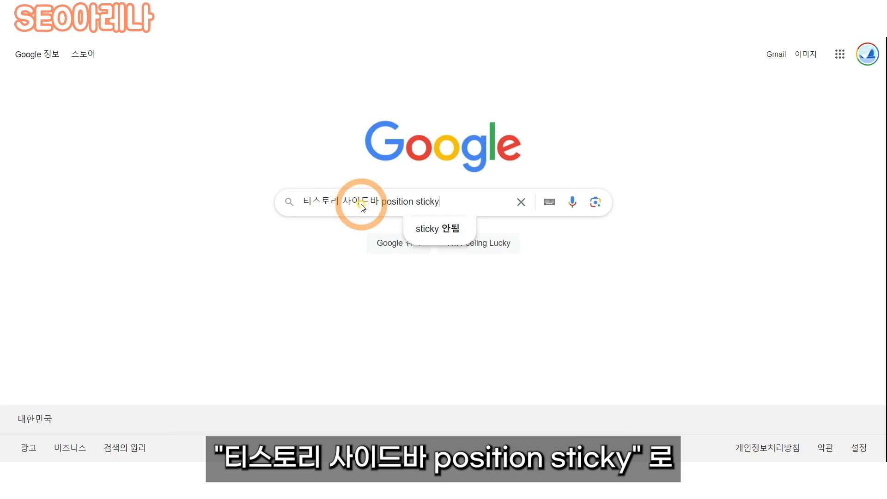
pyautogui.press('Return')
pyautogui.click(421, 164)
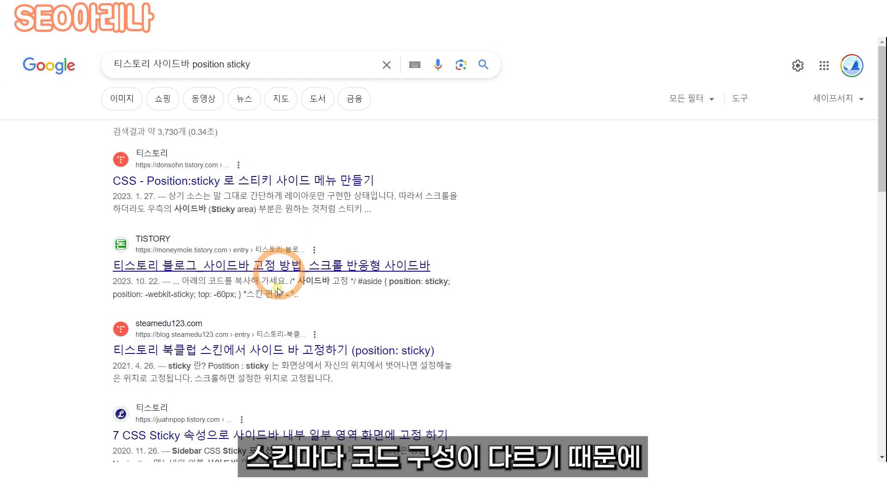
pyautogui.scroll(-2, 277, 297)
pyautogui.scroll(-4, 279, 300)
pyautogui.scroll(-13, 282, 301)
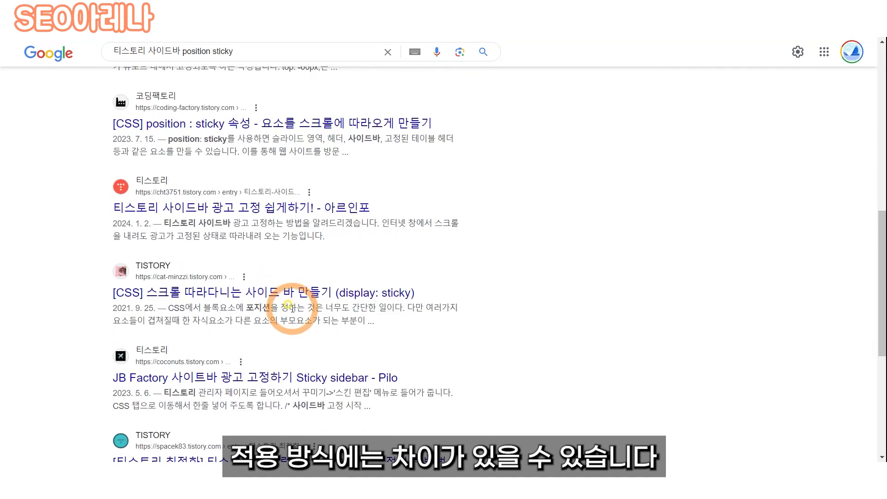
pyautogui.scroll(1, 194, 141)
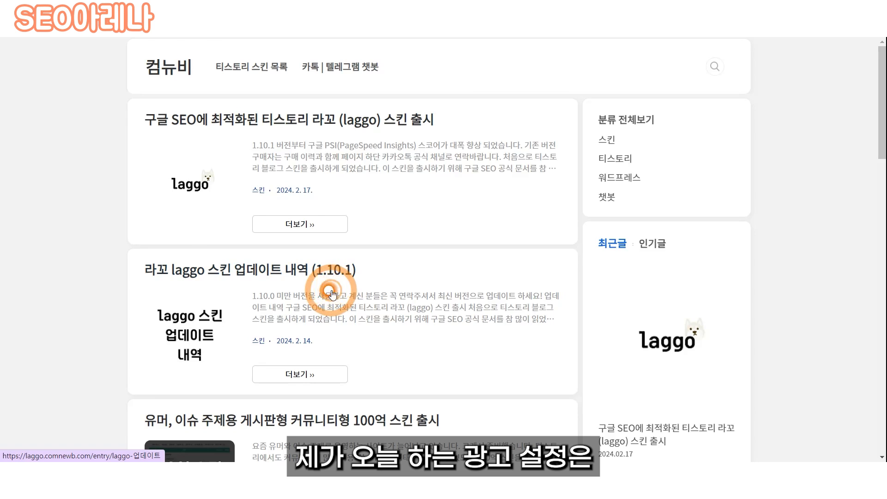
# On the 컴뉴비 skin blog, open the post "라꼬 laggo 스킨 업데이트 내역 (1.10.1)" and look through its update history.
pyautogui.click(330, 294)
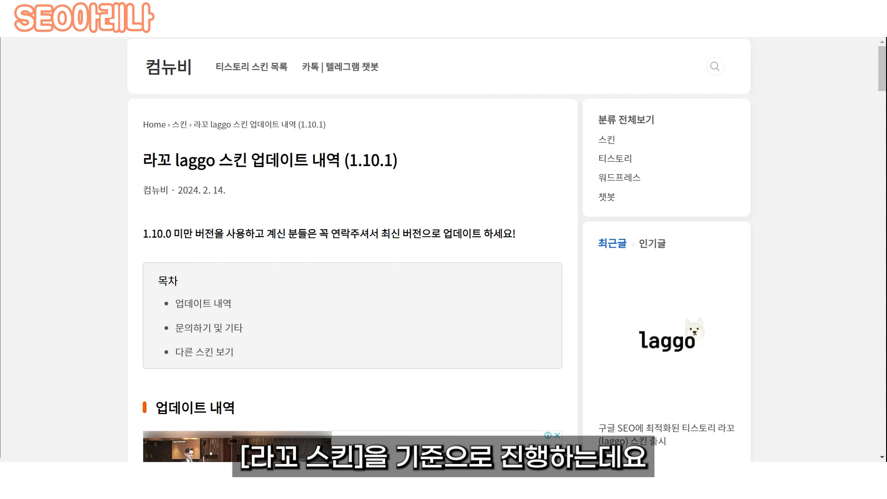
pyautogui.scroll(-20, 461, 181)
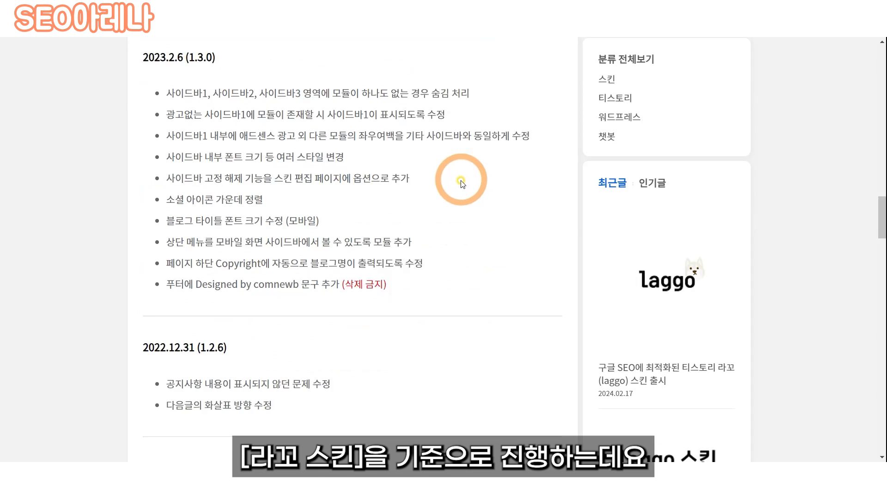
pyautogui.scroll(-15, 461, 181)
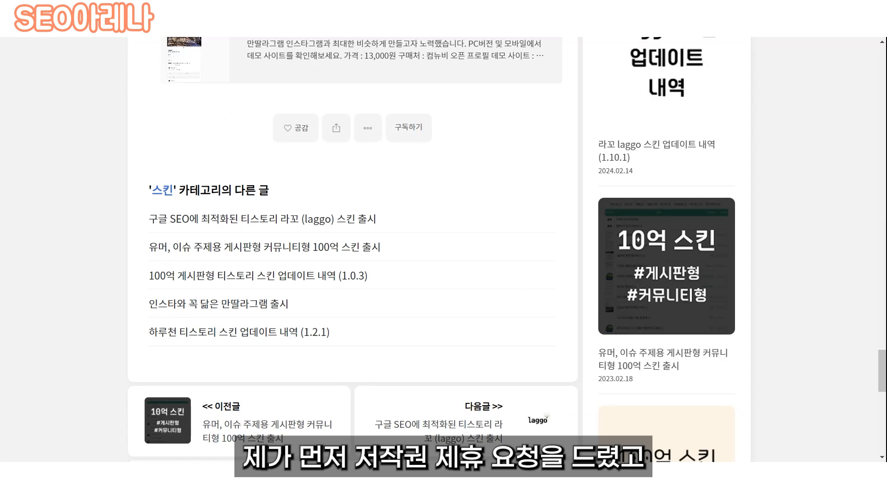
pyautogui.click(481, 271)
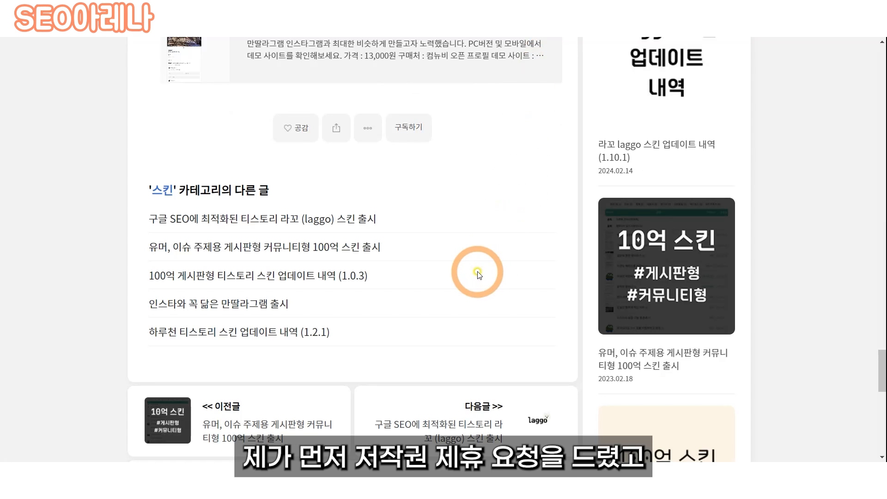
# Open the post "구글 SEO에 최적화된 티스토리 라꼬 (laggo) 스킨 출시" and review the skin's feature list and PageSpeed Insights scores.
pyautogui.click(347, 222)
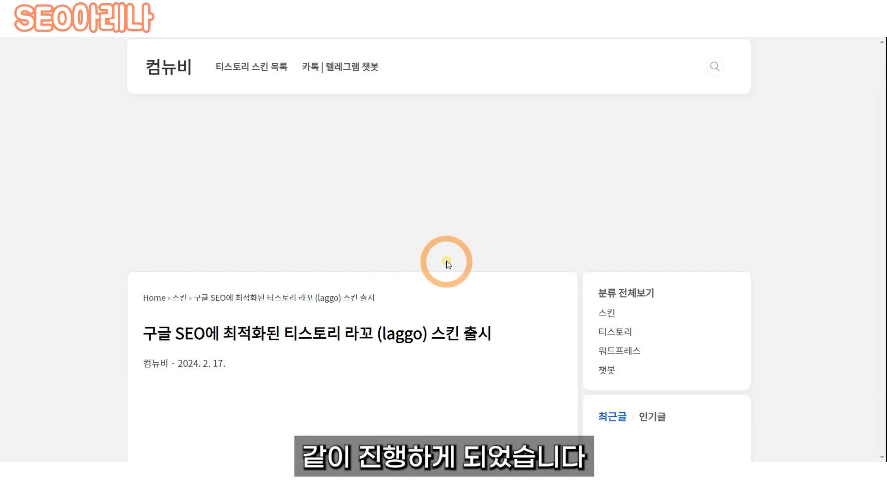
pyautogui.scroll(-5, 518, 266)
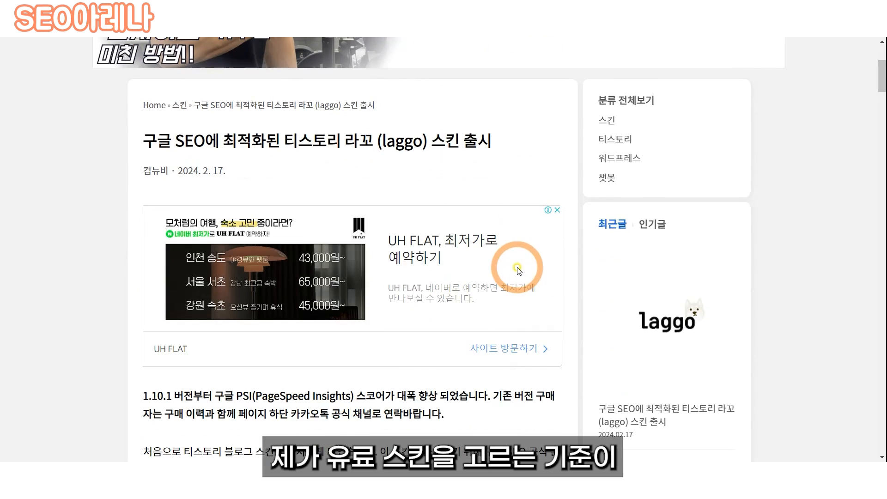
pyautogui.scroll(5, 519, 265)
pyautogui.scroll(-15, 522, 308)
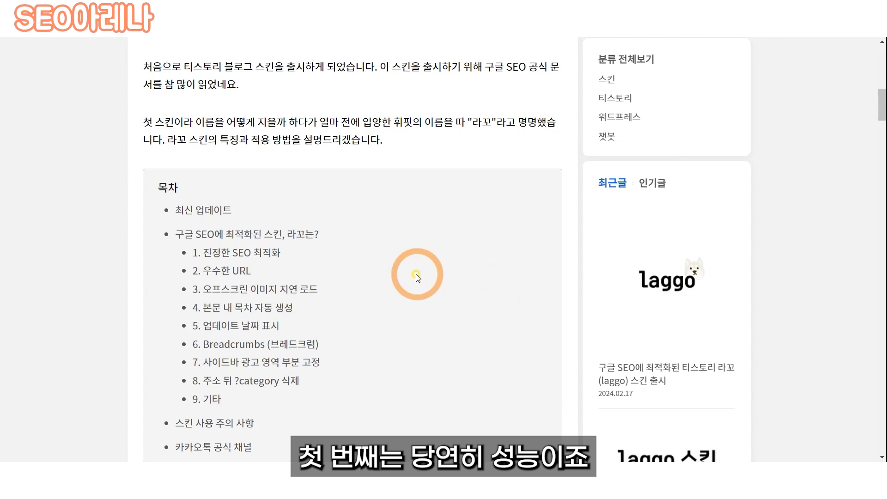
pyautogui.scroll(2, 335, 277)
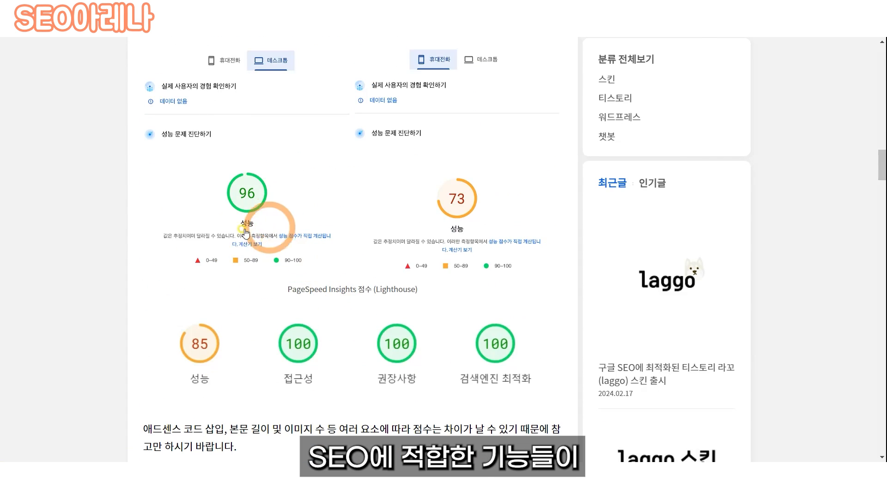
pyautogui.scroll(-20, 427, 356)
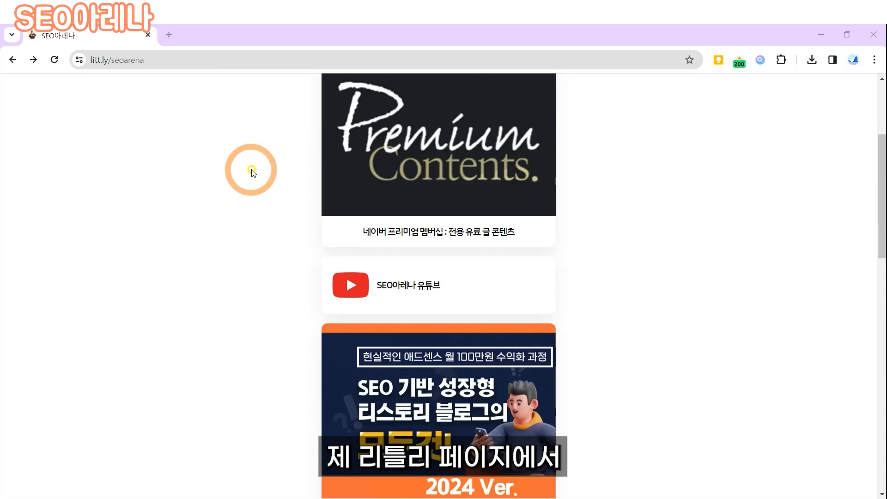
# Open the 라꼬스킨 link on the litt.ly/seoarena page and read the skin's post from its sidebar ad feature through the KakaoTalk contact section.
pyautogui.scroll(-10, 248, 169)
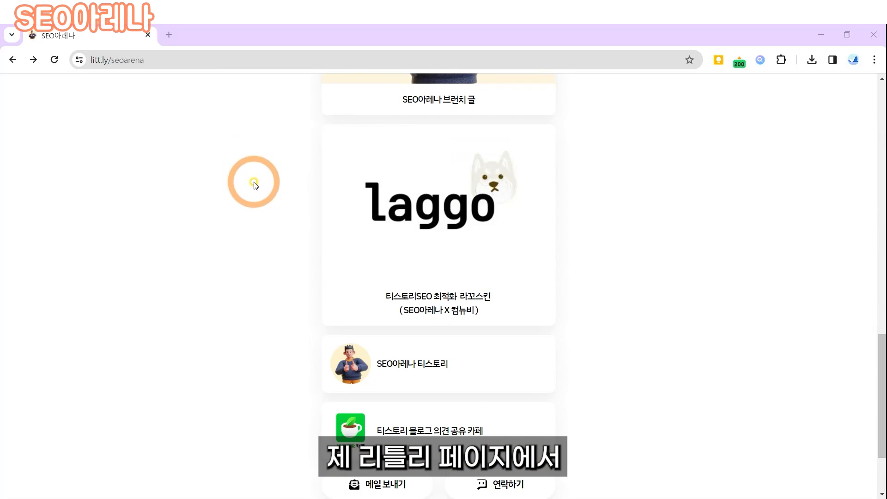
pyautogui.click(442, 224)
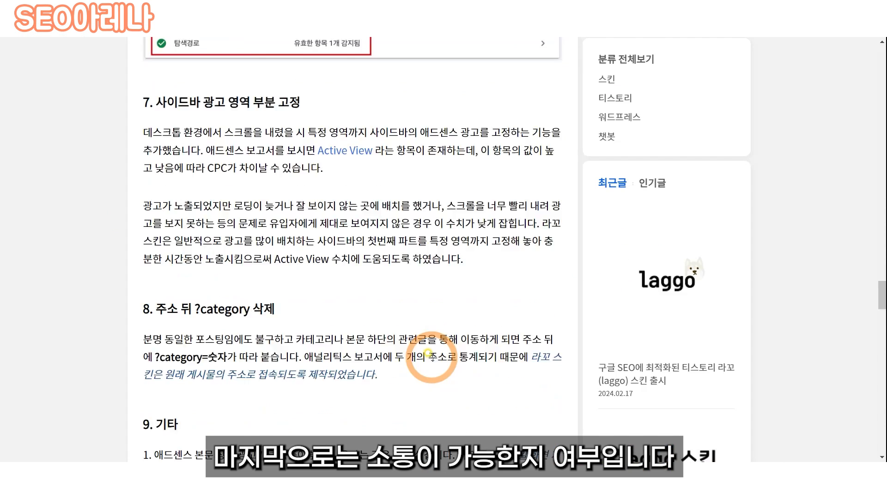
pyautogui.scroll(-15, 428, 359)
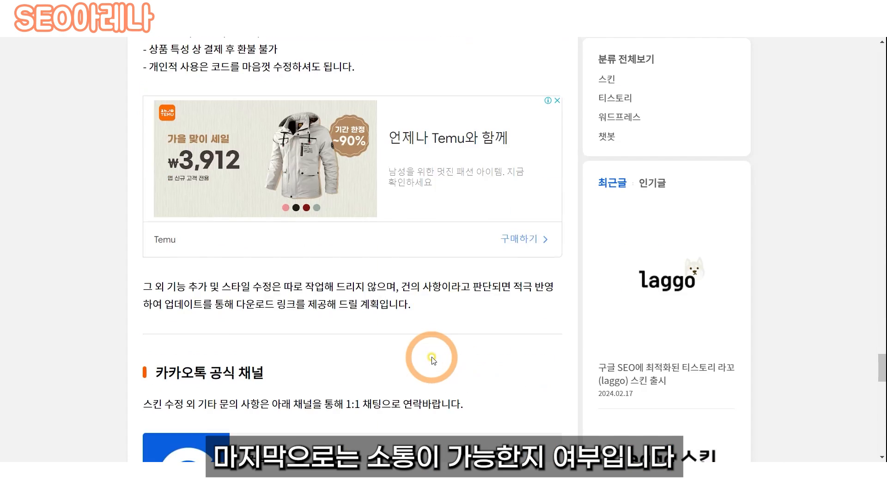
pyautogui.scroll(-8, 432, 358)
pyautogui.scroll(-5, 429, 359)
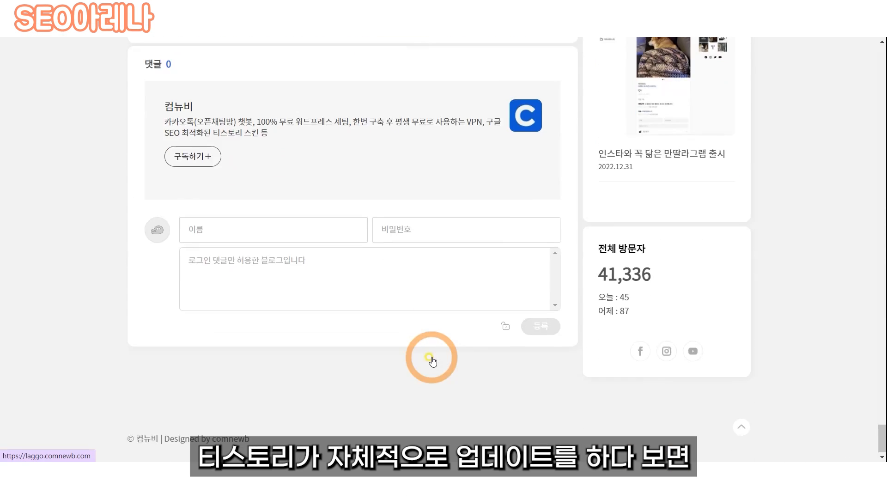
# Review the skin post's related posts and comment area, its numbered feature descriptions and the other posts in the 스킨 category.
pyautogui.scroll(8, 439, 357)
pyautogui.scroll(-6, 461, 331)
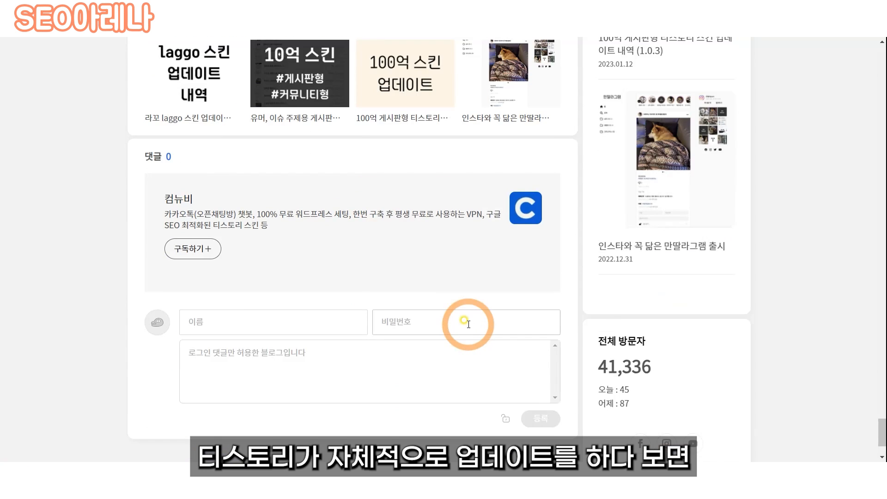
pyautogui.scroll(-3, 468, 327)
pyautogui.scroll(3, 468, 326)
pyautogui.scroll(15, 468, 324)
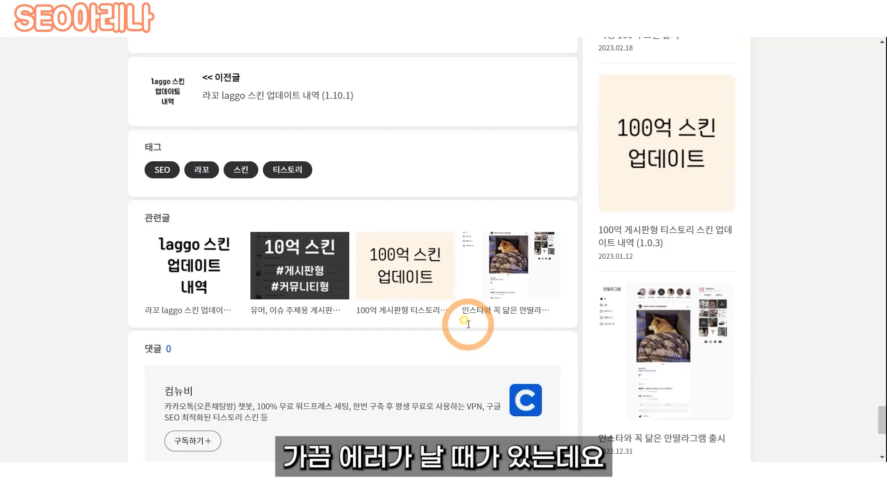
pyautogui.scroll(10, 468, 324)
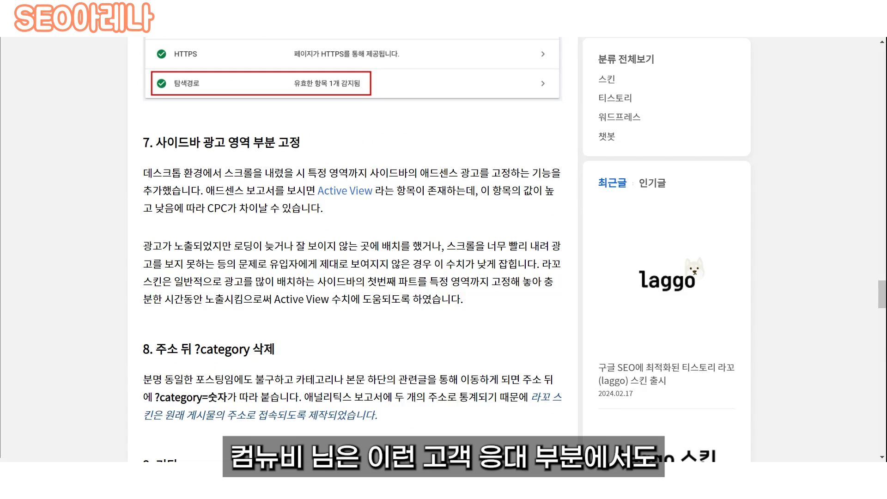
pyautogui.scroll(-10, 376, 313)
pyautogui.scroll(-10, 328, 283)
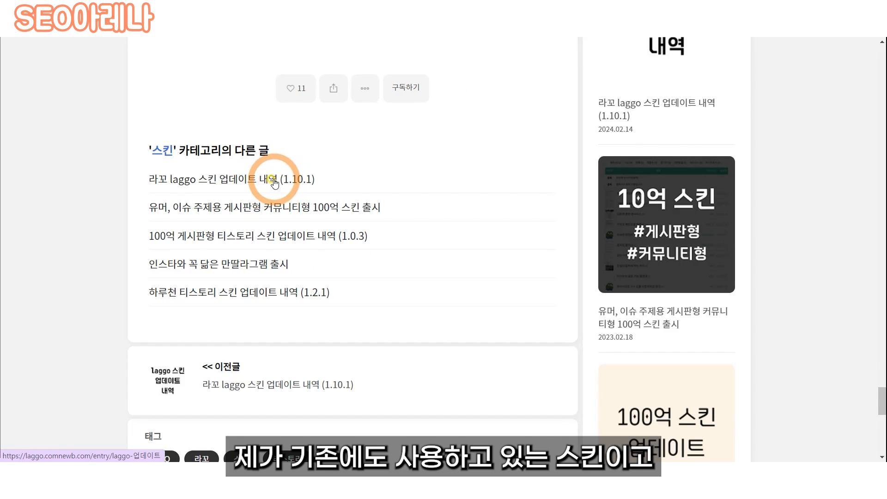
# Reopen the post "라꼬 laggo 스킨 업데이트 내역 (1.10.1)" and read its notice about updating versions below 1.10.0.
pyautogui.click(274, 180)
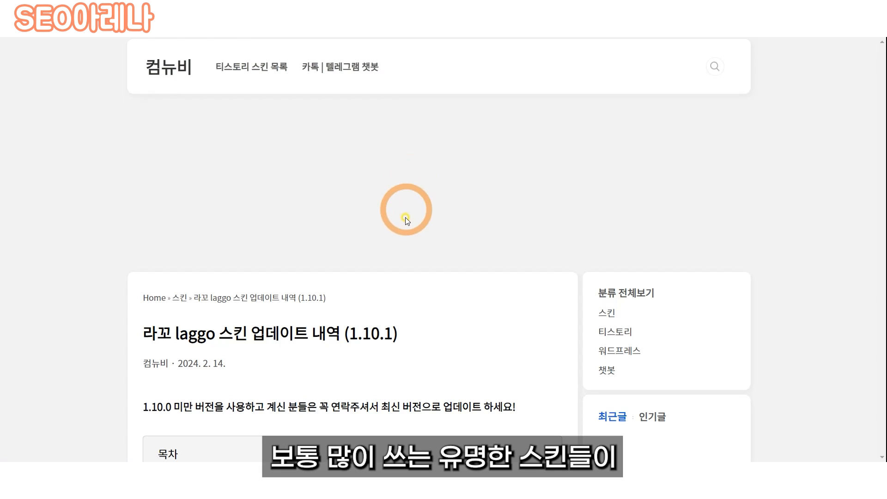
pyautogui.scroll(-2, 406, 251)
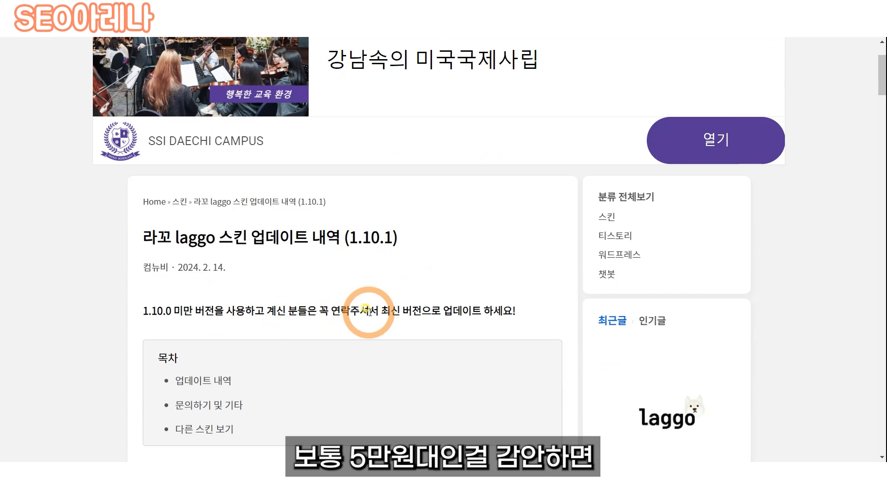
pyautogui.moveTo(370, 311); pyautogui.dragTo(491, 306)
pyautogui.click(454, 308)
pyautogui.scroll(-12, 370, 297)
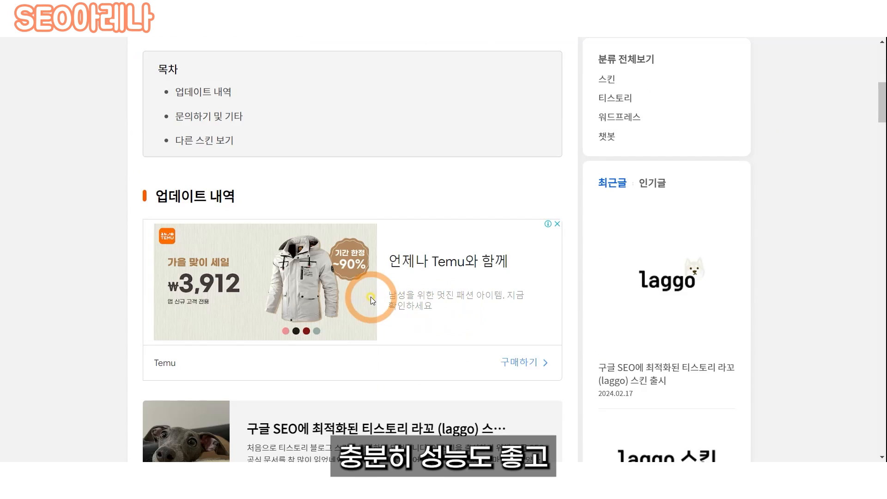
# Read the laggo skin's version history in the update post, including the 1.5.0 and 1.4.0 changes.
pyautogui.scroll(-4, 371, 301)
pyautogui.scroll(-6, 371, 301)
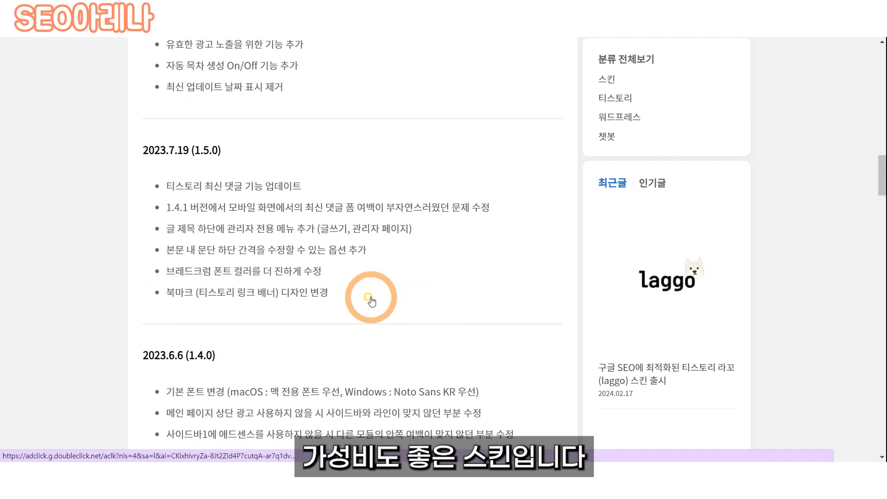
pyautogui.scroll(6, 370, 302)
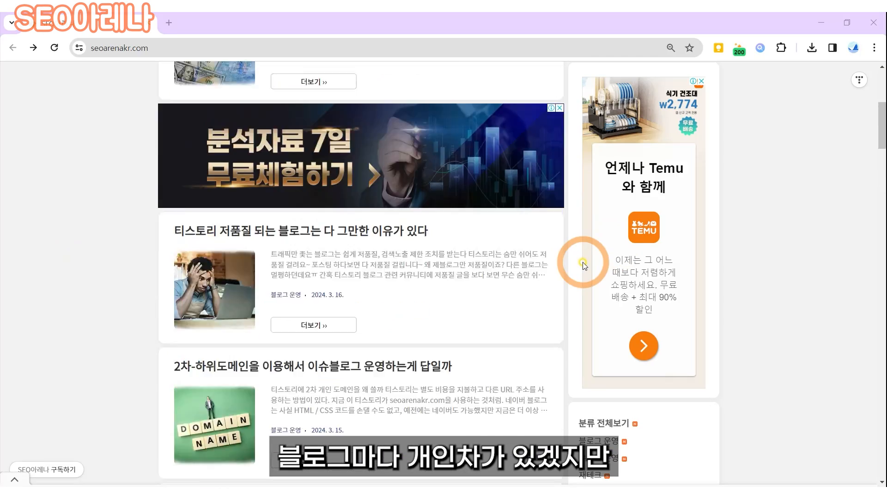
# Review the ads placed between the posts and in the sidebar on the seoarenakr.com home page.
pyautogui.scroll(-15, 580, 263)
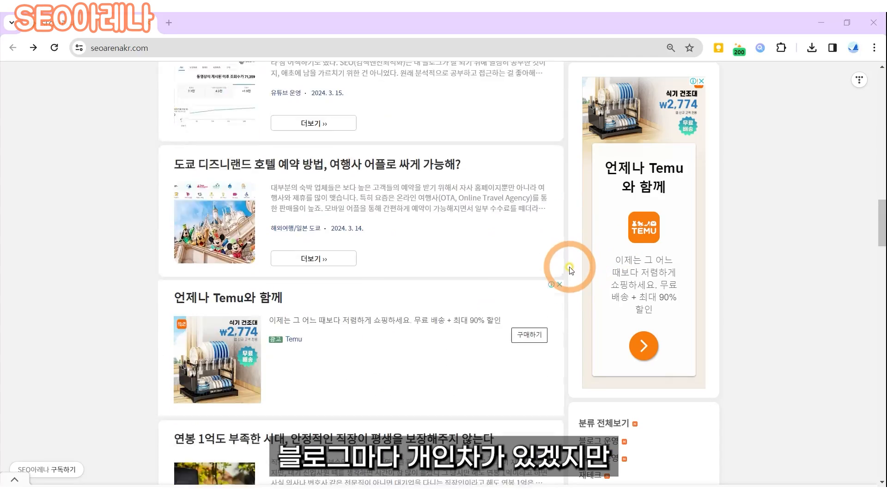
pyautogui.scroll(-8, 569, 268)
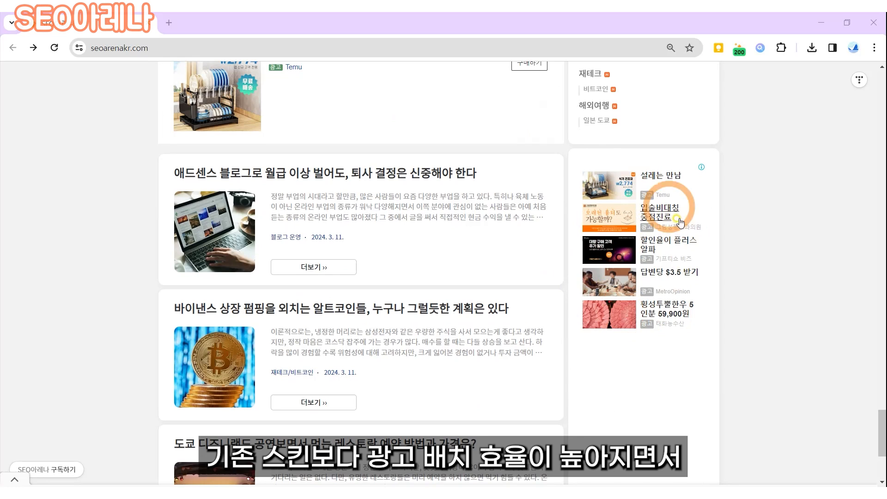
pyautogui.scroll(15, 446, 301)
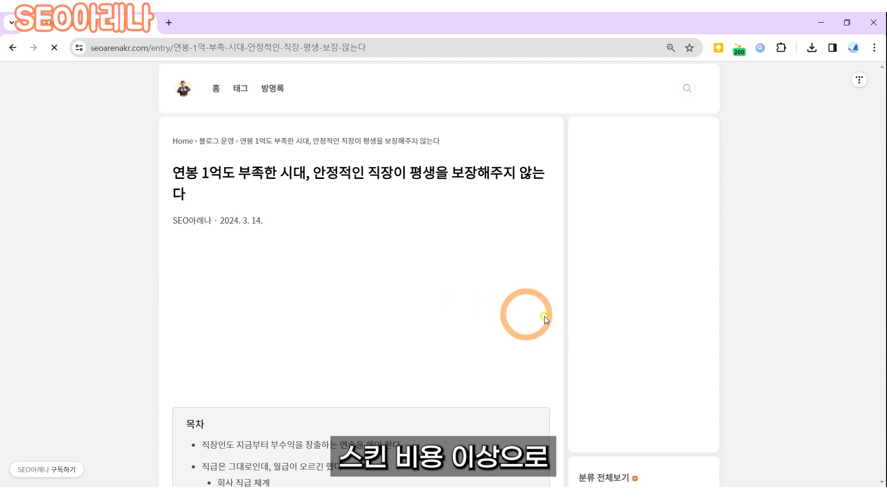
# Examine the ad placements throughout the post "연봉 1억도 부족한 시대, 안정적인 직장이 평생을 보장해주지 않는다", including its related posts, comment area and sidebar.
pyautogui.scroll(-10, 556, 321)
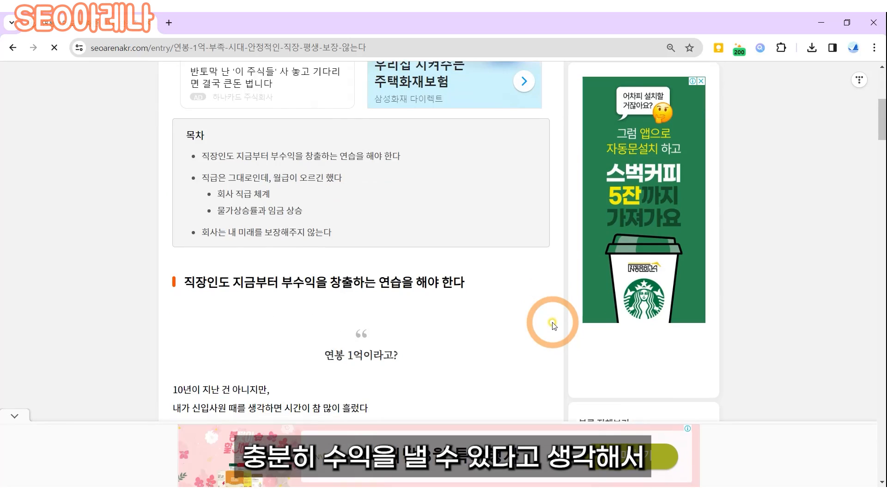
pyautogui.scroll(-20, 554, 326)
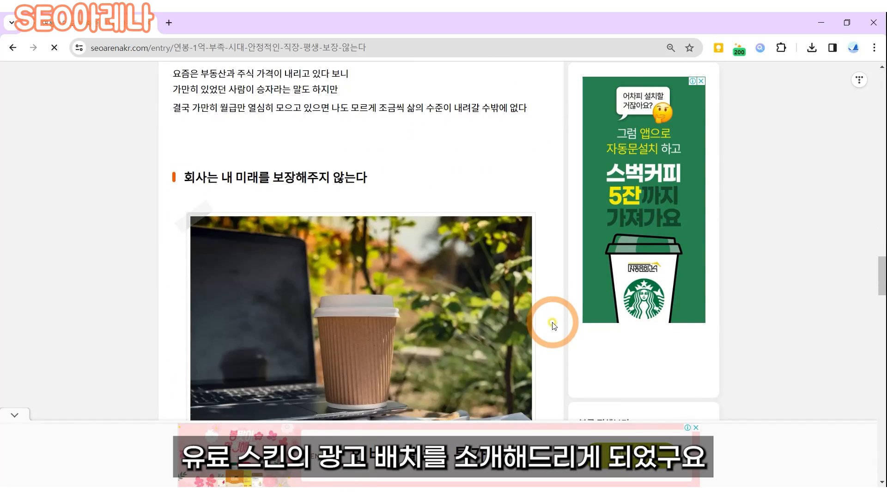
pyautogui.scroll(-15, 553, 327)
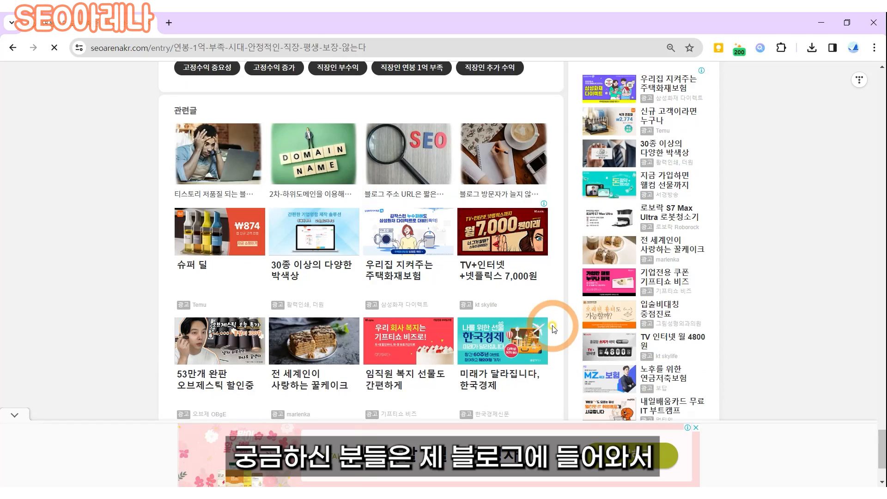
pyautogui.scroll(-5, 544, 296)
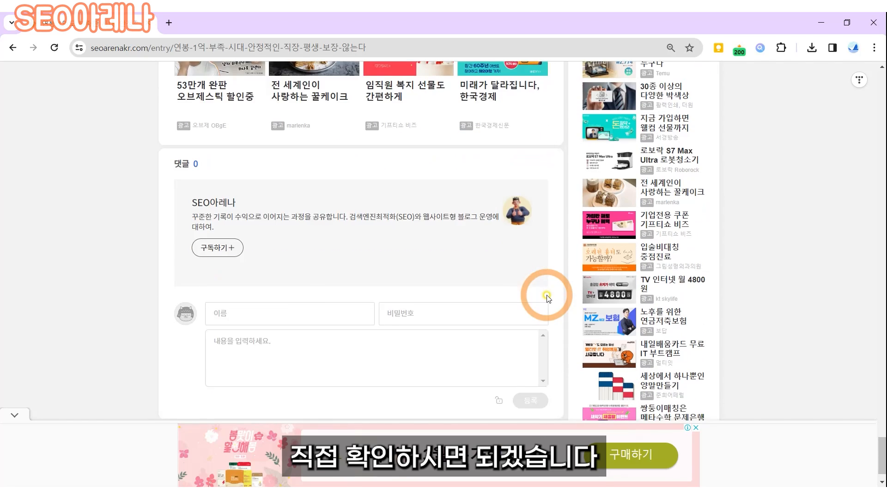
pyautogui.scroll(6, 590, 268)
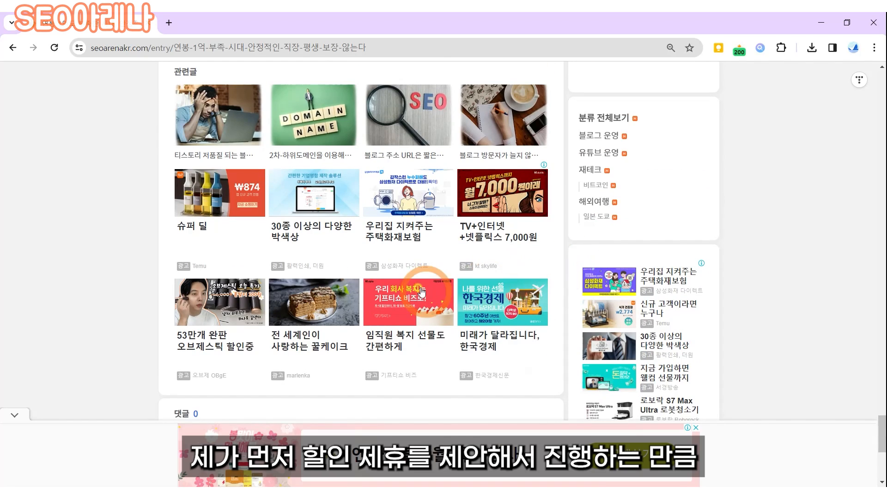
pyautogui.scroll(20, 571, 266)
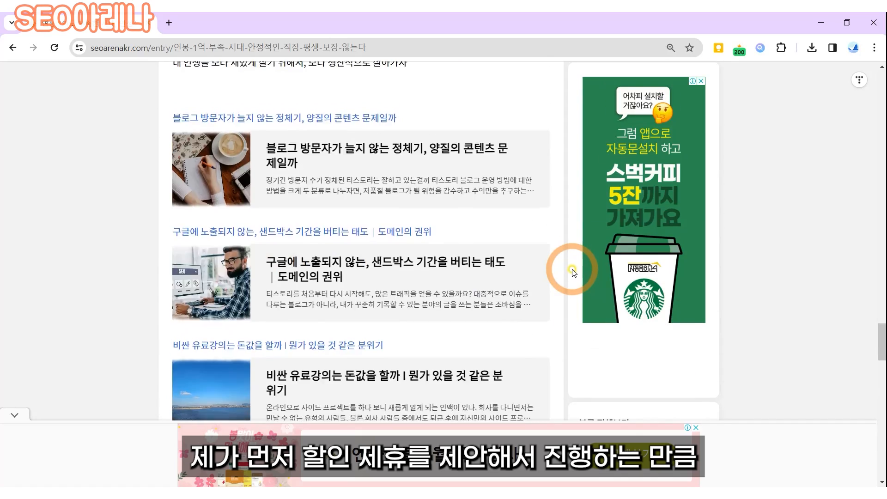
pyautogui.scroll(15, 572, 272)
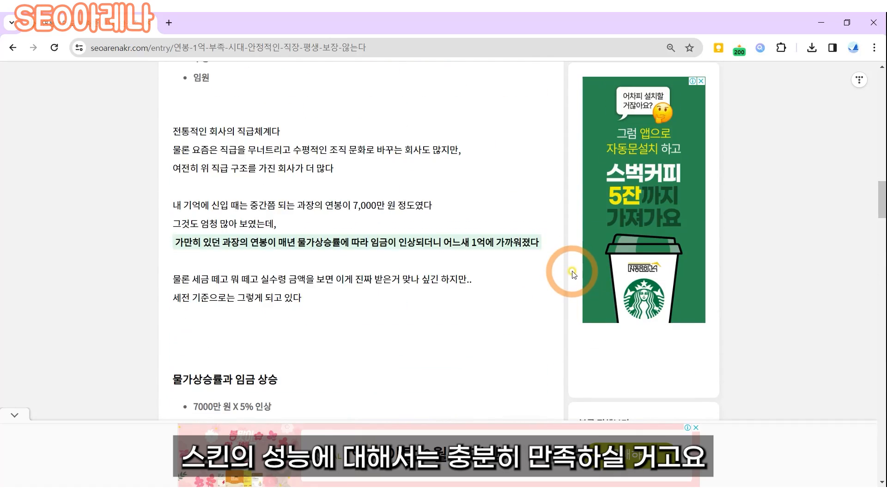
pyautogui.scroll(8, 573, 272)
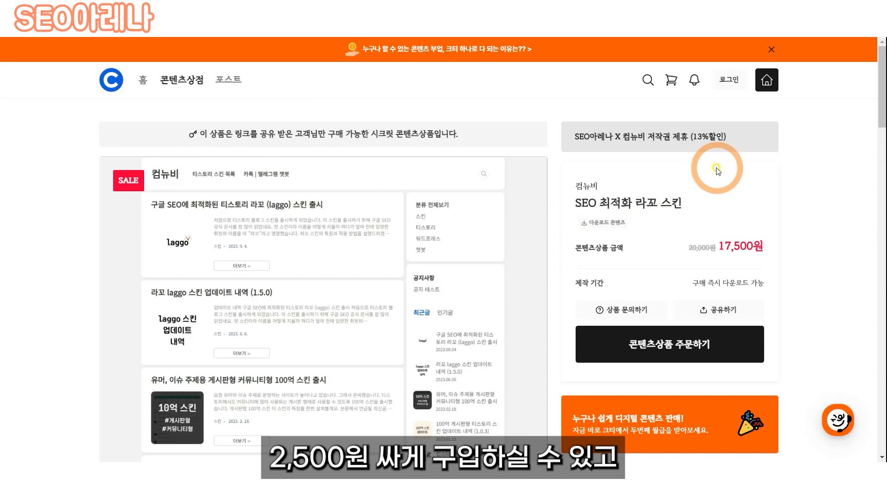
# Check the 13% partnership discount notice on the "SEO 최적화 라꼬 스킨" product page.
pyautogui.moveTo(646, 140); pyautogui.dragTo(685, 135)
pyautogui.click(685, 134)
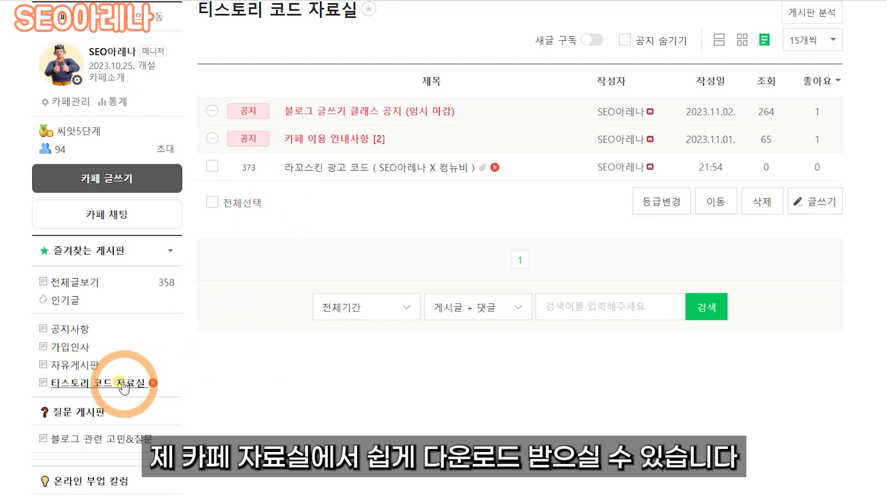
# Open the cafe post "라꼬스킨 광고 코드 ( SEO아레나 X 컴뉴비 )" and save its attachment "라꼬스킨 광고세팅 코드.txt" to the computer.
pyautogui.click(416, 176)
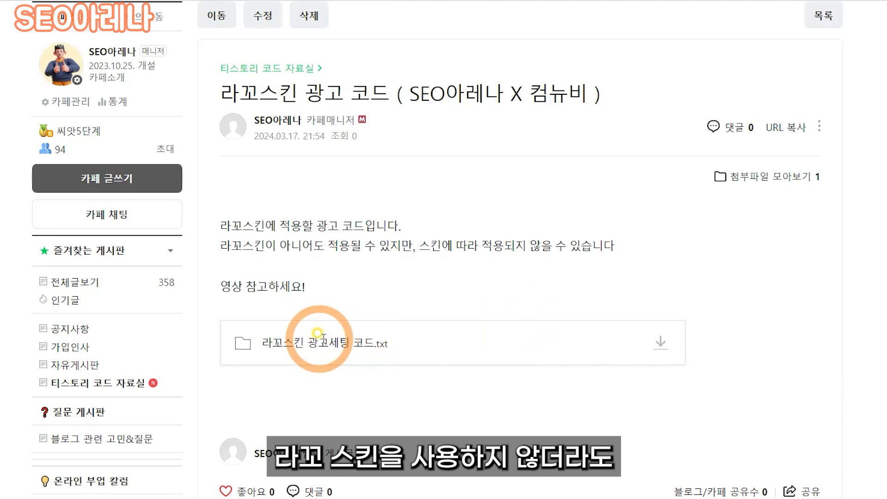
pyautogui.click(658, 343)
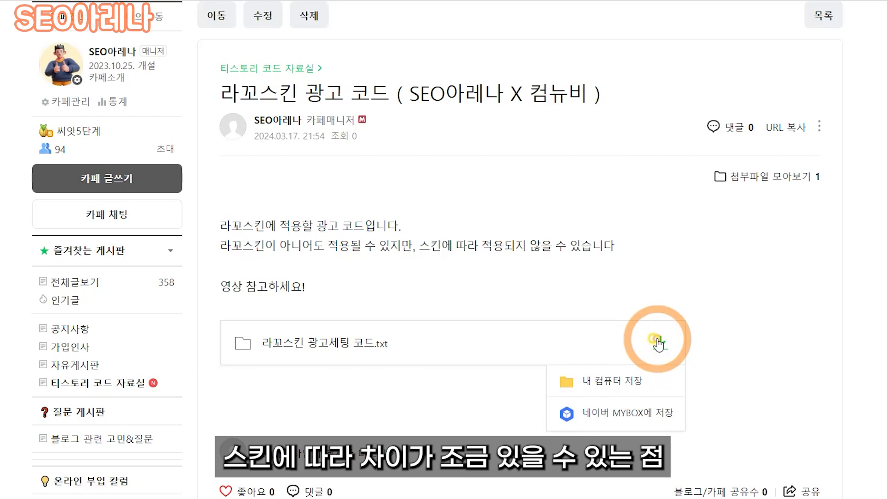
pyautogui.click(631, 382)
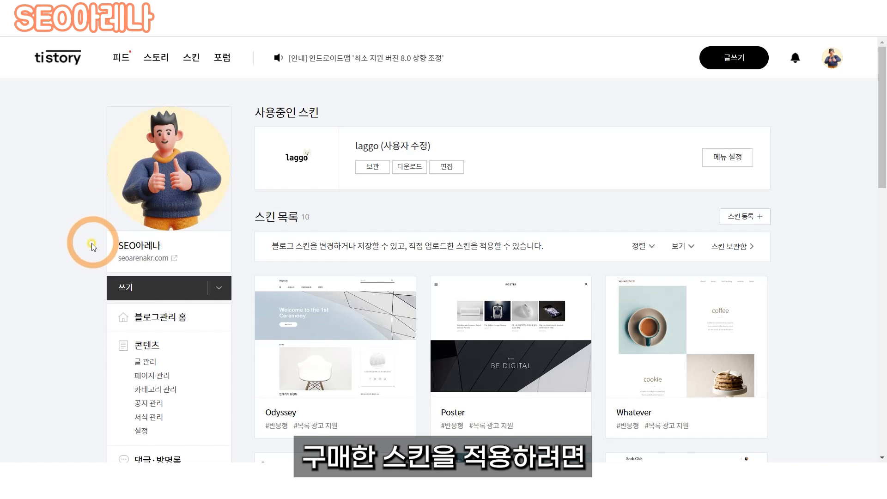
# Check the unzipped files in the laggo1.10.1 folder and open the skin registration form from Tistory's 스킨 변경 page.
pyautogui.scroll(-9, 30, 242)
pyautogui.click(151, 272)
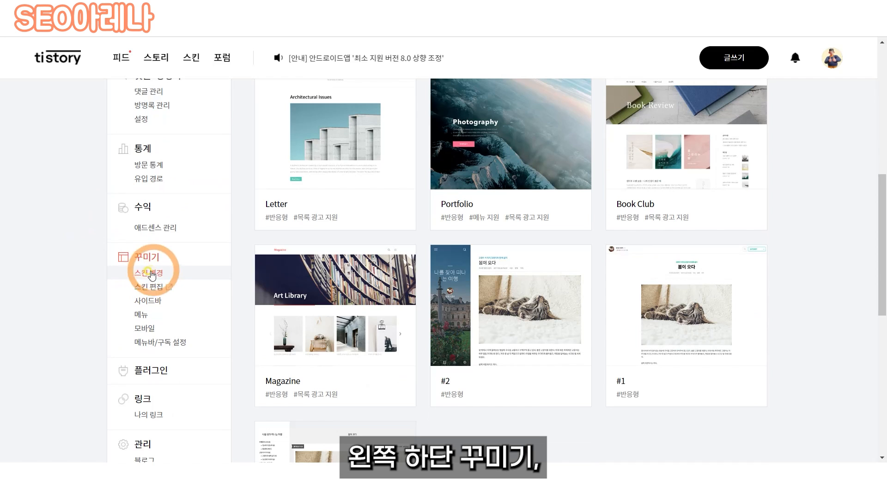
pyautogui.scroll(8, 237, 276)
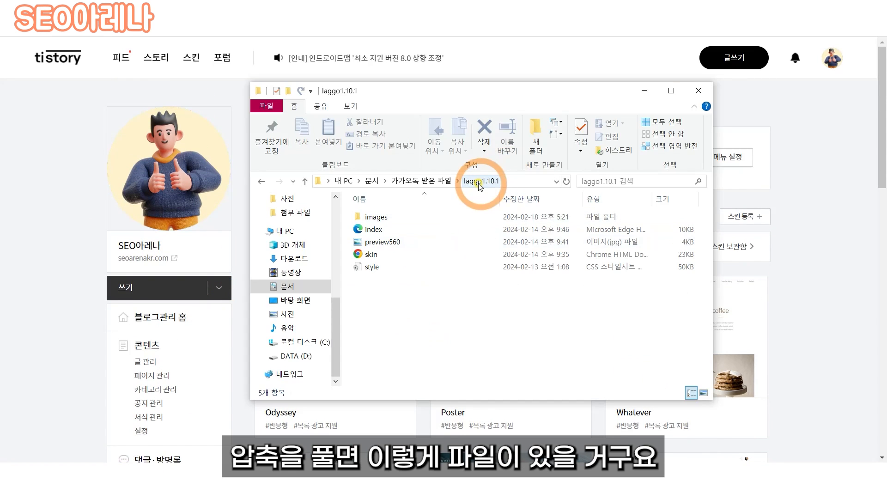
pyautogui.moveTo(466, 323); pyautogui.dragTo(330, 192)
pyautogui.click(560, 304)
pyautogui.click(794, 305)
pyautogui.click(742, 216)
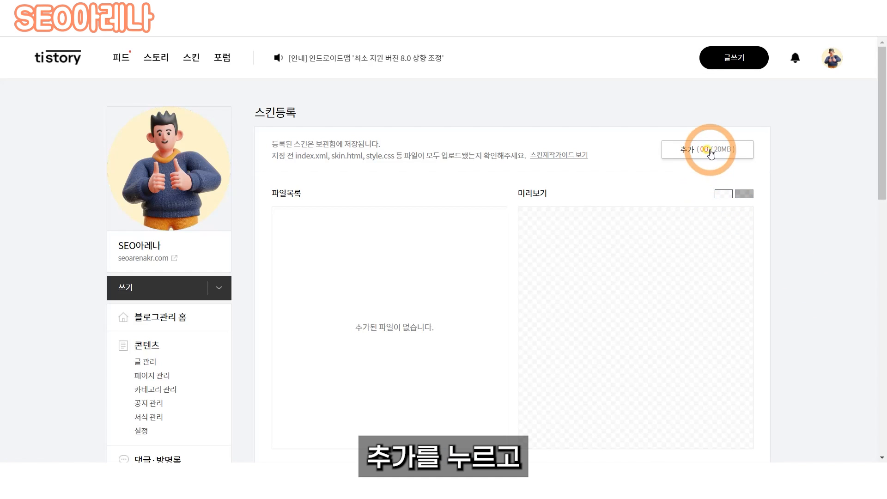
# Upload all the files inside the skin's images folder to the skin registration form.
pyautogui.click(710, 154)
pyautogui.click(189, 67)
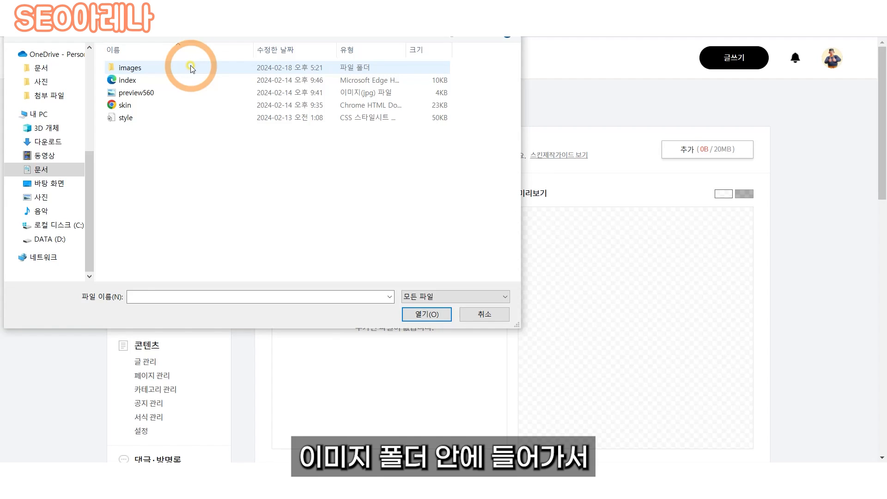
pyautogui.doubleClick(190, 68)
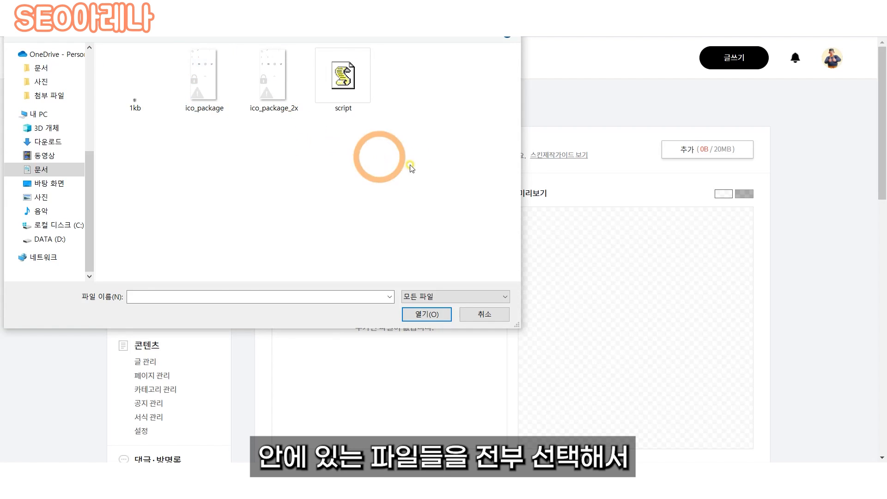
pyautogui.moveTo(424, 166); pyautogui.dragTo(117, 89)
pyautogui.click(426, 314)
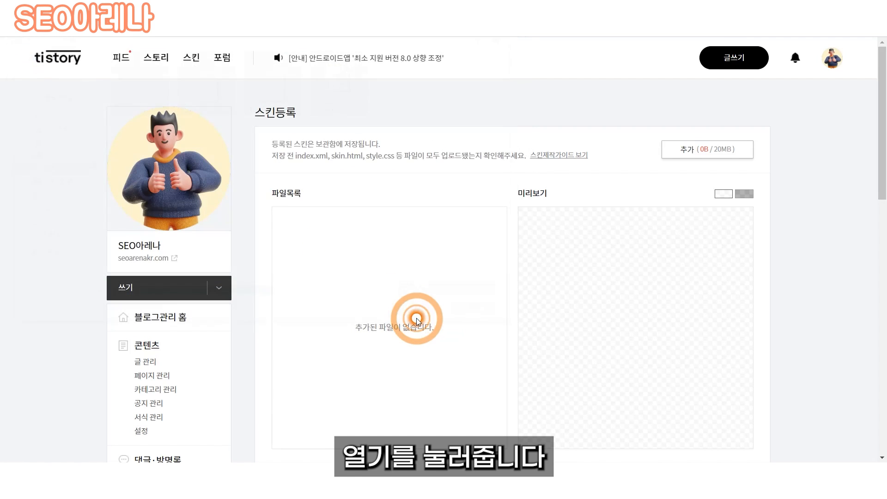
# Upload the remaining skin files from the parent laggo1.10.1 folder.
pyautogui.click(725, 151)
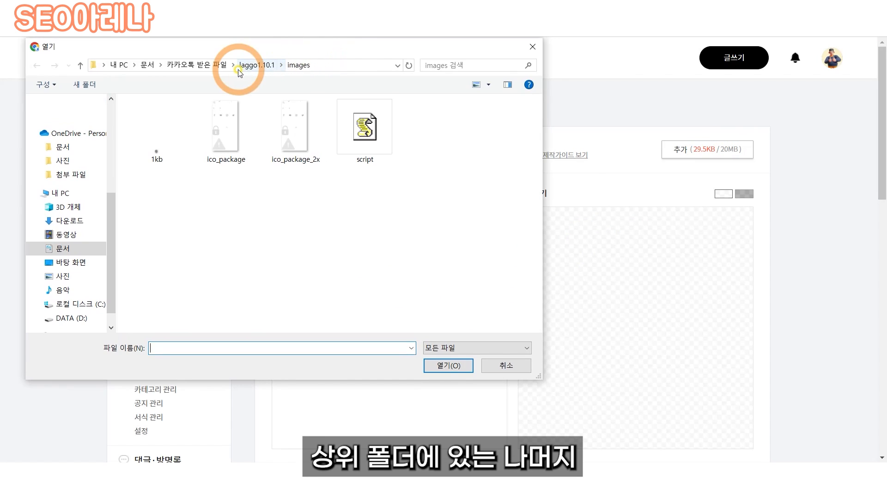
pyautogui.click(256, 64)
pyautogui.moveTo(253, 198); pyautogui.dragTo(210, 134)
pyautogui.click(448, 366)
# Save the uploaded skin under the name "라꼬스킨 1.10.1" and open the skin archive (스킨 보관함).
pyautogui.scroll(-6, 630, 416)
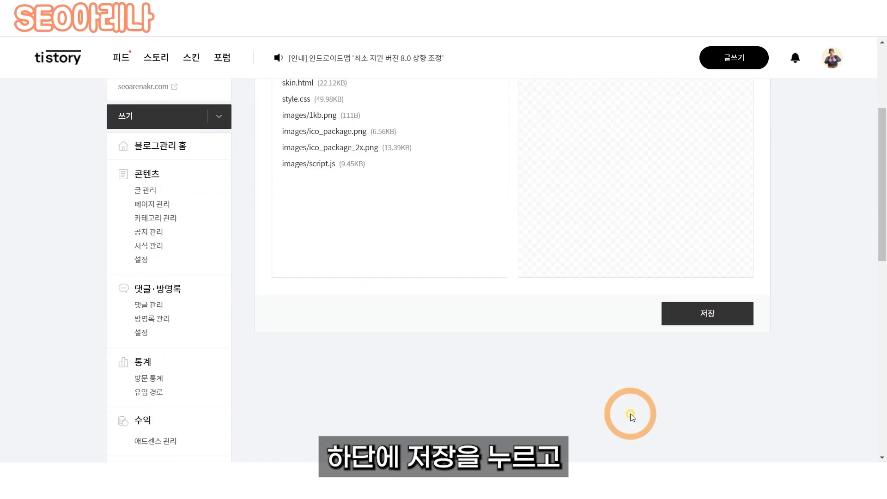
pyautogui.click(703, 194)
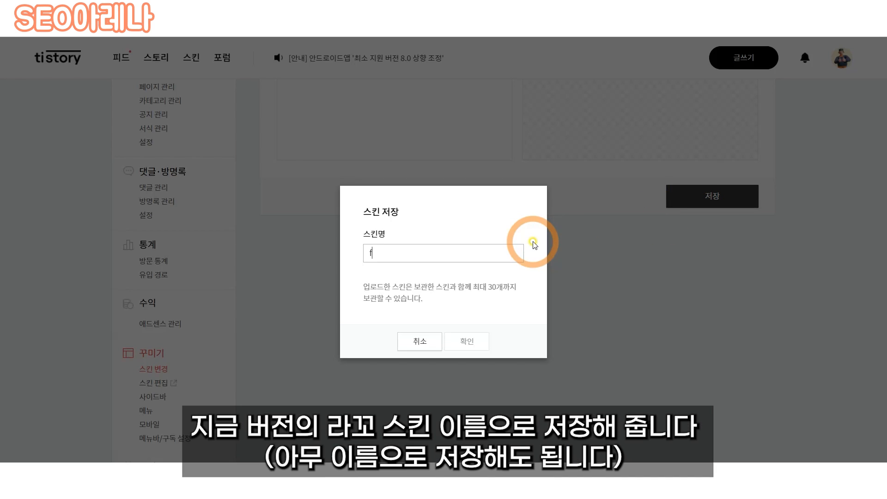
pyautogui.write('라꼬스킨 10.')
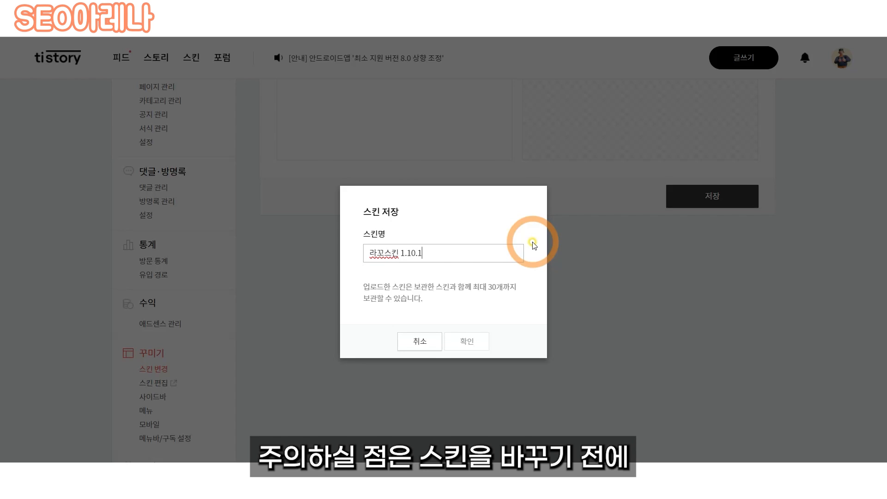
pyautogui.click(514, 301)
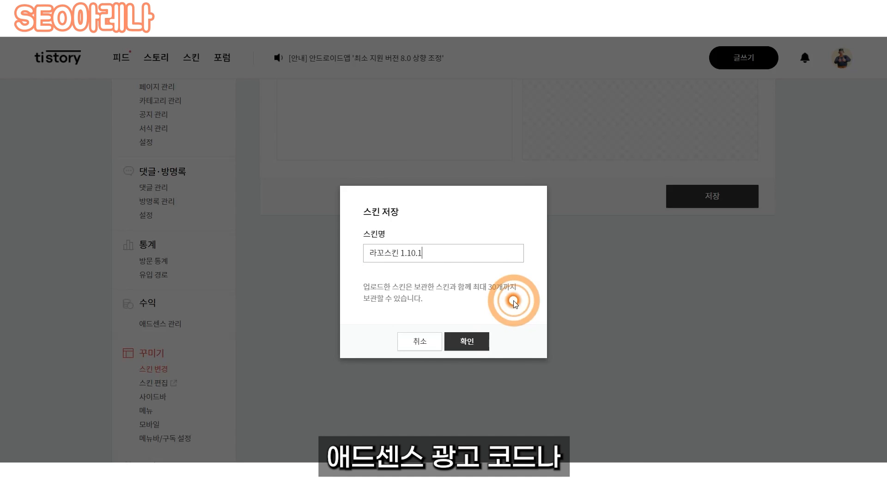
pyautogui.click(467, 346)
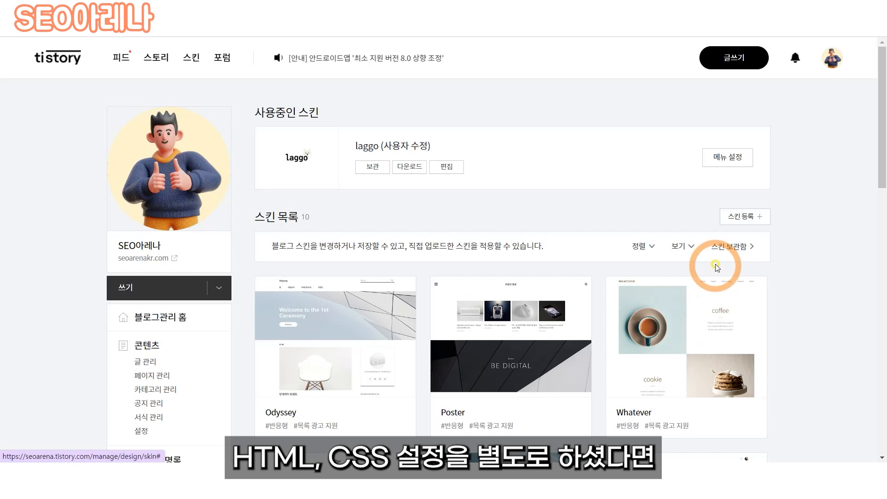
pyautogui.click(729, 249)
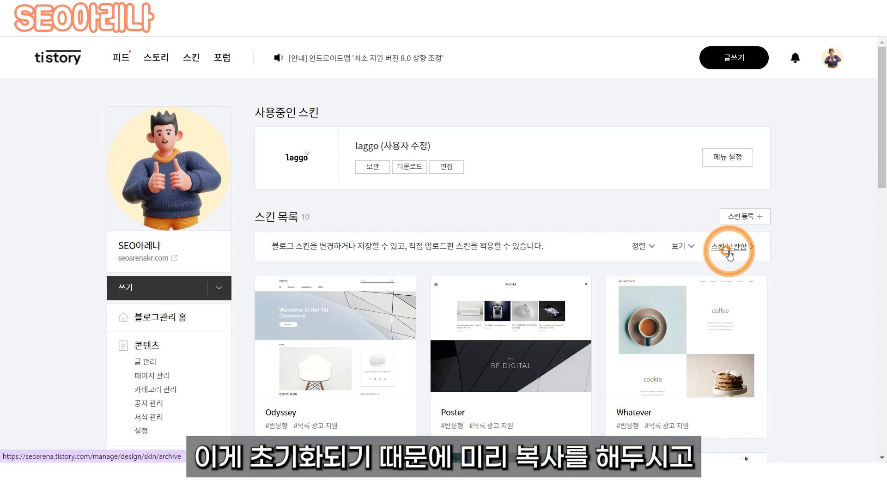
pyautogui.moveTo(374, 311)
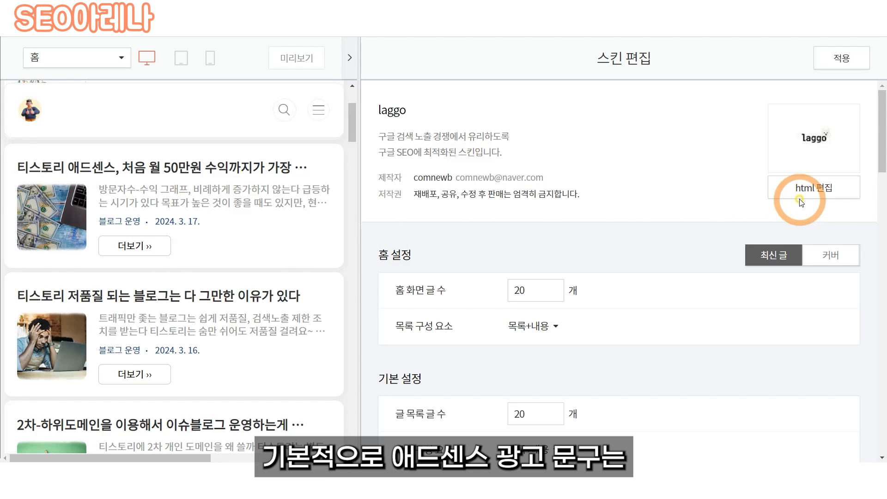
# Open the laggo skin's HTML source and highlight the AdSense script in the head section.
pyautogui.click(802, 198)
pyautogui.click(502, 108)
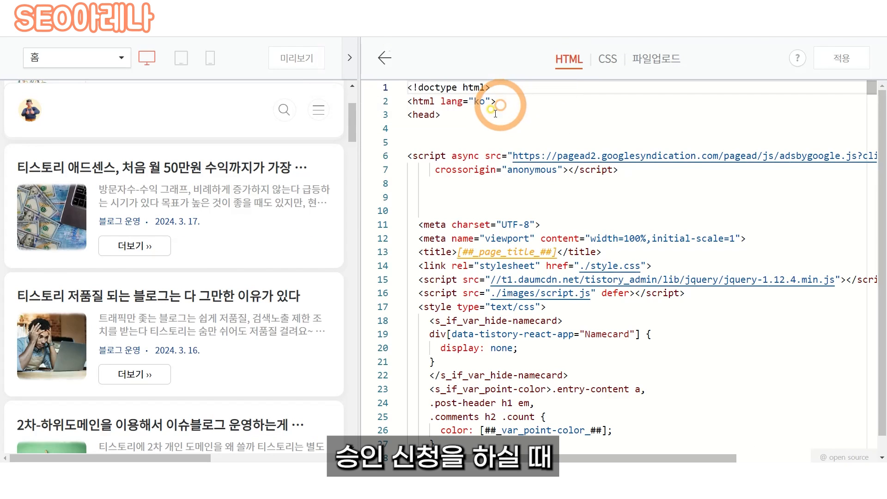
pyautogui.moveTo(619, 170); pyautogui.dragTo(416, 157)
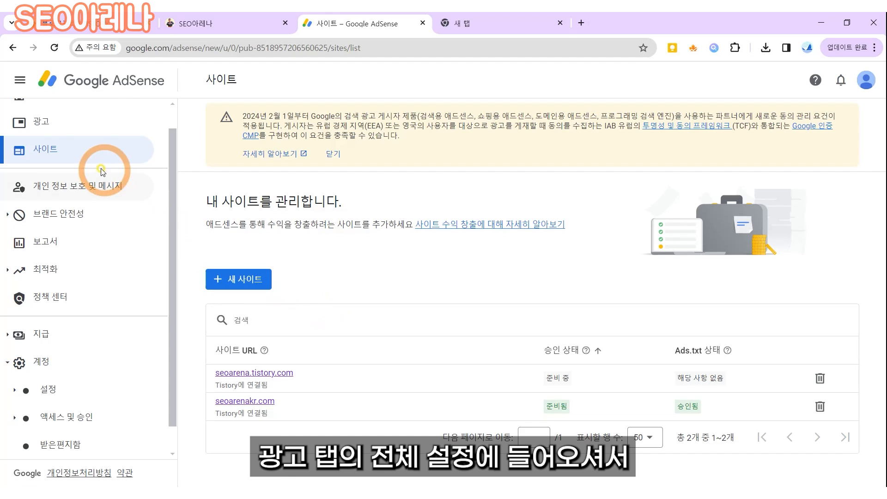
# In Google AdSense, open the ads' global settings (전체 설정) and enable automatic size optimization for mobile ads.
pyautogui.click(49, 123)
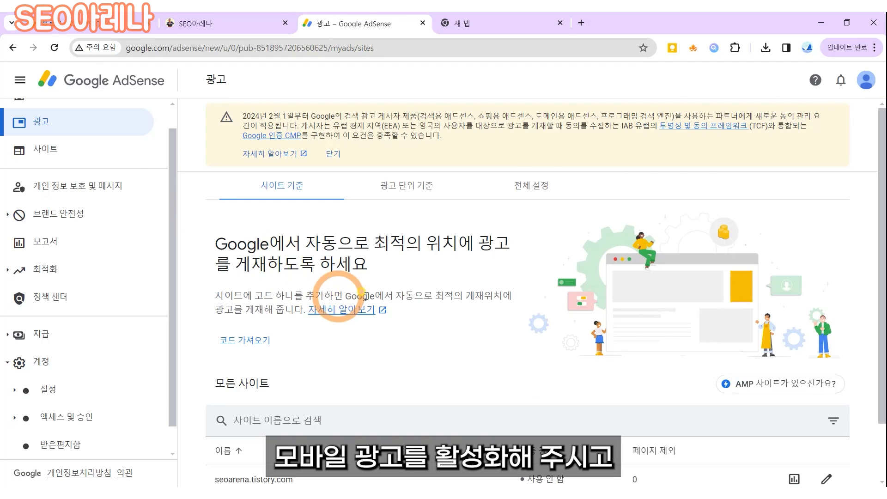
pyautogui.click(520, 194)
pyautogui.click(577, 365)
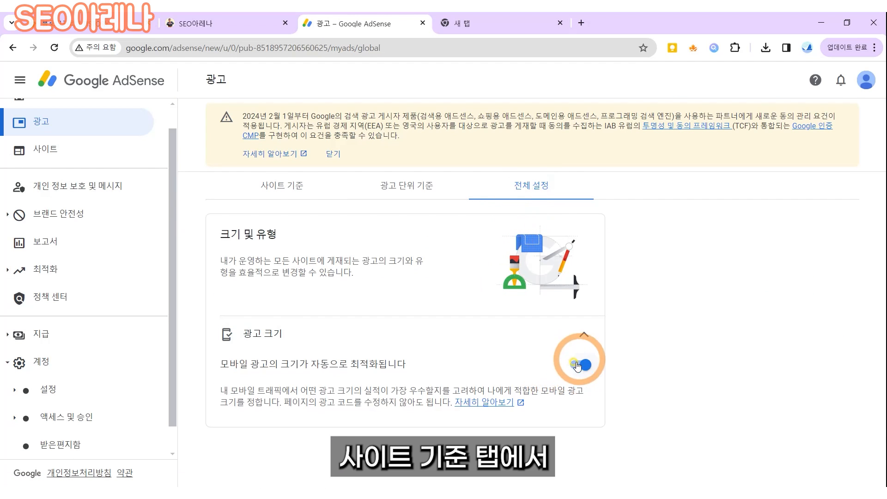
# Open the auto ad settings for seoarenakr.com in the per-site ads view, checking its ad formats and opening the in-page formats (인페이지 형식).
pyautogui.click(374, 177)
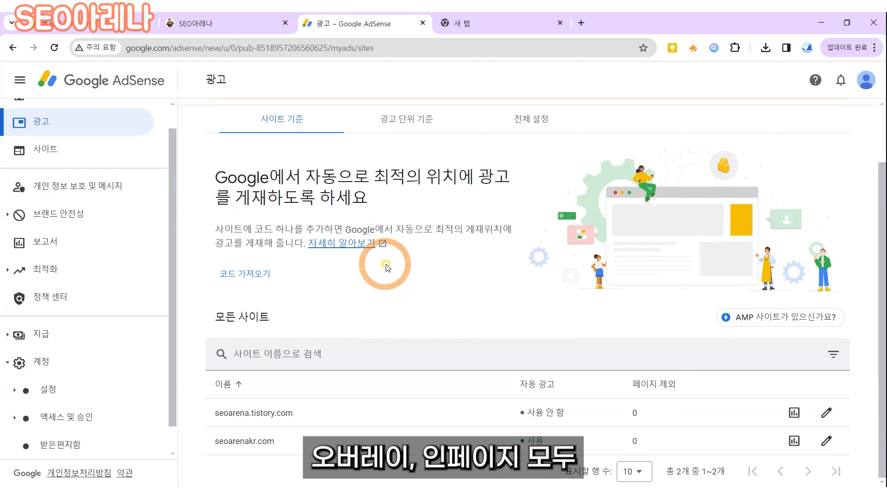
pyautogui.click(826, 441)
pyautogui.click(758, 296)
pyautogui.click(700, 115)
pyautogui.click(761, 315)
pyautogui.scroll(-5, 754, 341)
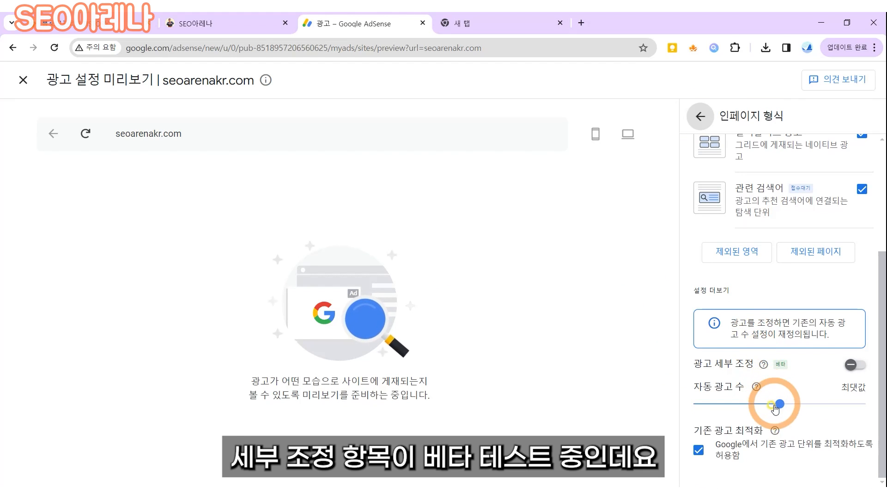
# Turn on the beta ad fine-tuning option (광고 세부 조정) for in-page formats, check the maximum-ads setting and return to the format settings.
pyautogui.click(763, 365)
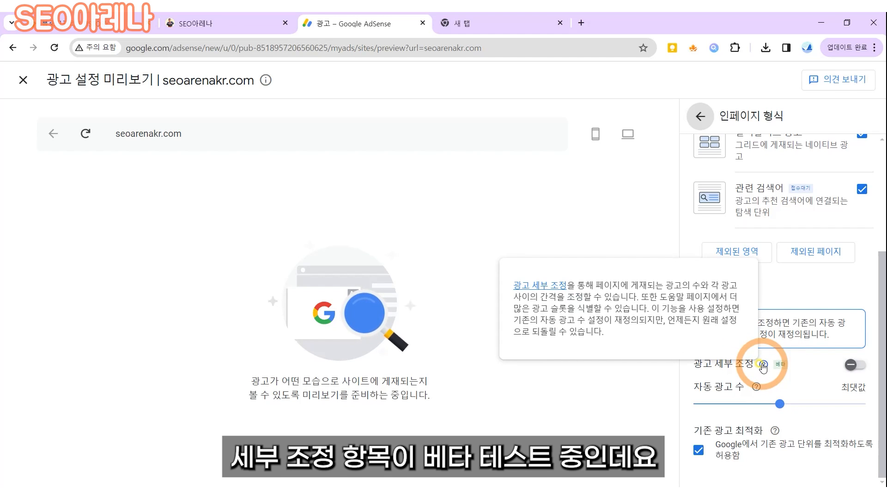
pyautogui.click(855, 365)
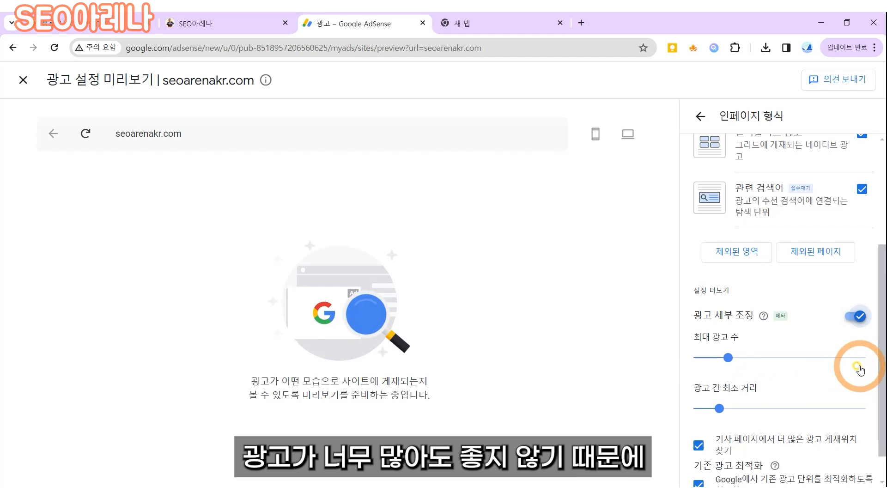
pyautogui.click(714, 409)
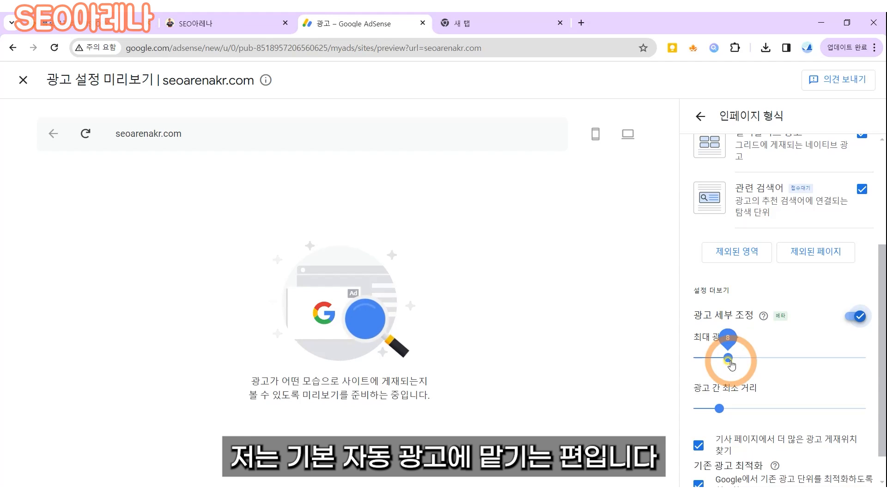
pyautogui.scroll(4, 713, 366)
pyautogui.click(701, 116)
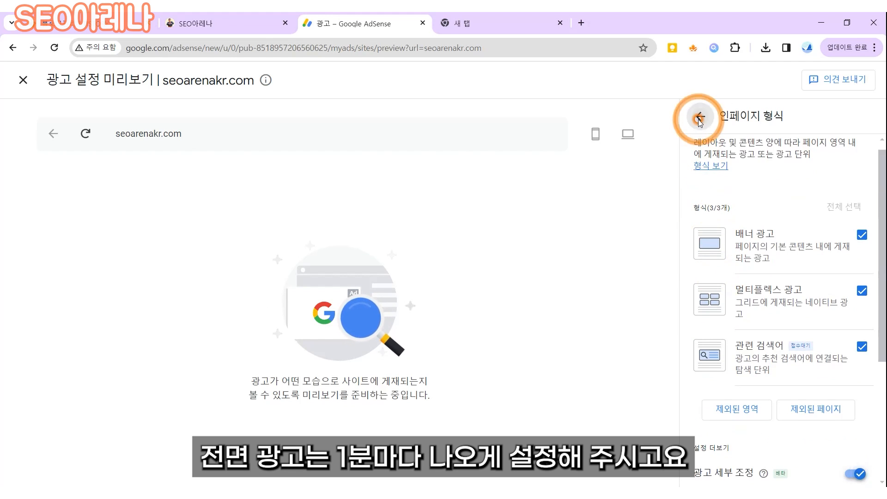
pyautogui.click(731, 310)
pyautogui.scroll(-5, 737, 319)
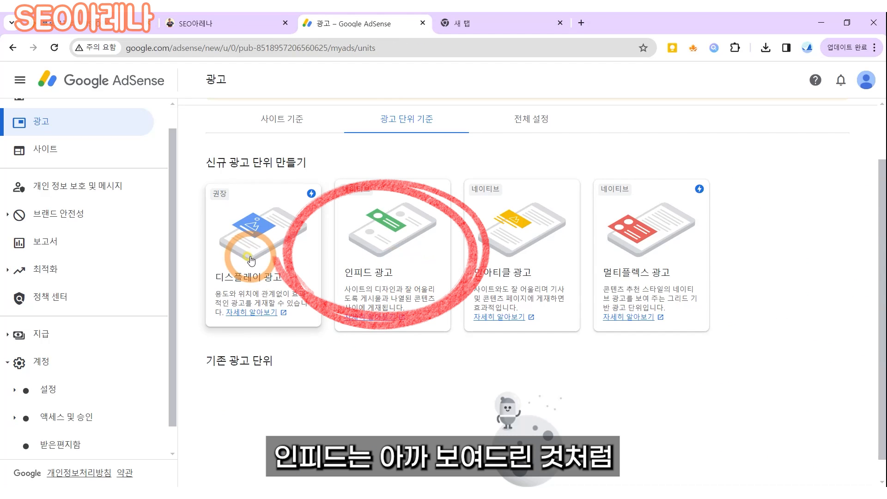
# Start a new in-feed ad unit (인피드 광고) and get past its introduction to the creation form.
pyautogui.click(374, 292)
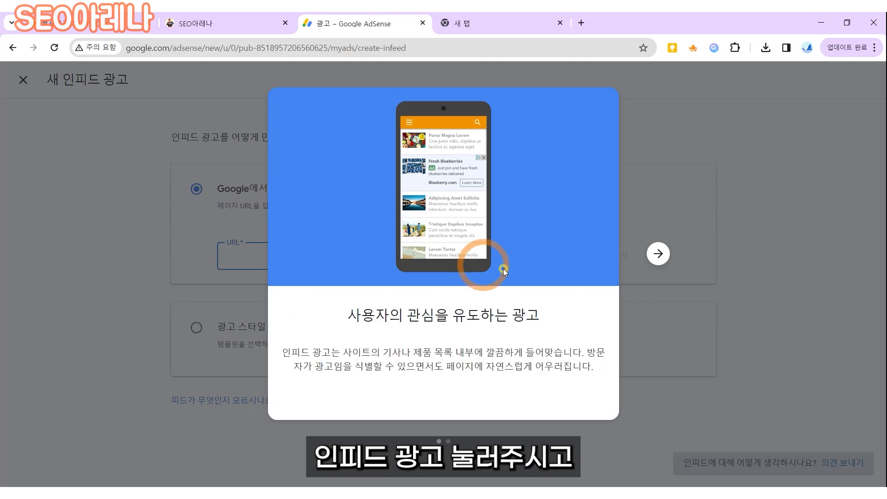
pyautogui.click(662, 256)
pyautogui.click(452, 336)
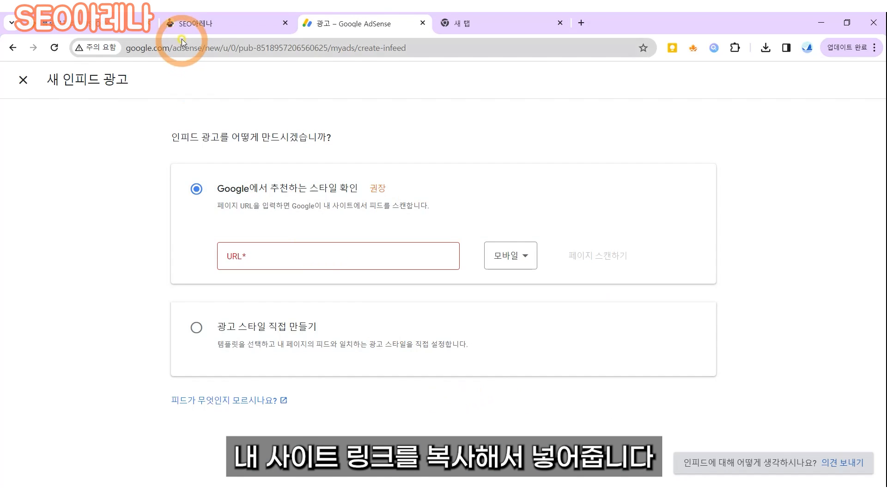
pyautogui.click(183, 25)
pyautogui.click(286, 42)
pyautogui.hotkey('ctrl', 'c')
pyautogui.click(300, 29)
pyautogui.click(248, 255)
pyautogui.hotkey('ctrl', 'v')
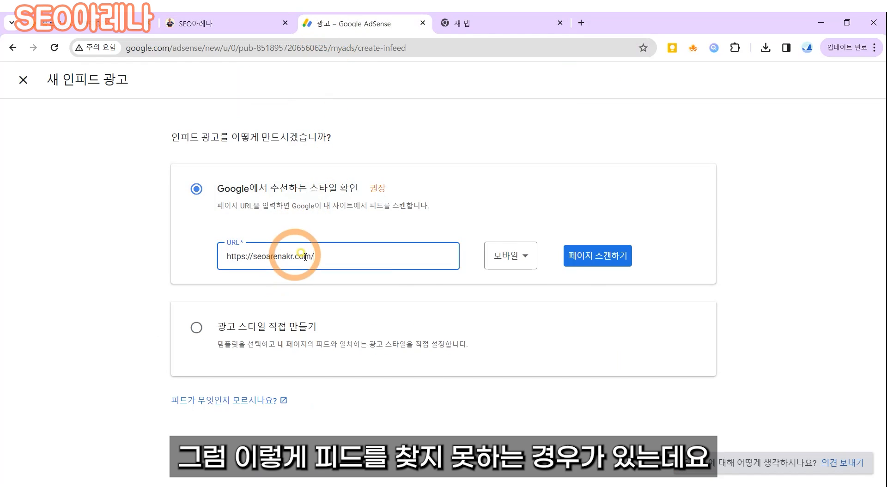
pyautogui.click(592, 257)
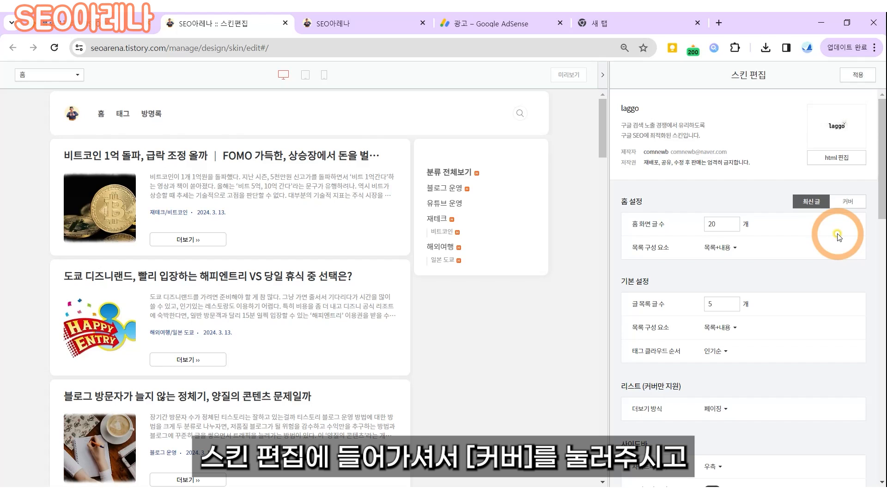
# In the Tistory skin editor, switch the home screen to 커버 with a 20-post 뉴스레터 item, and set the post list count to 20.
pyautogui.click(846, 200)
pyautogui.click(717, 228)
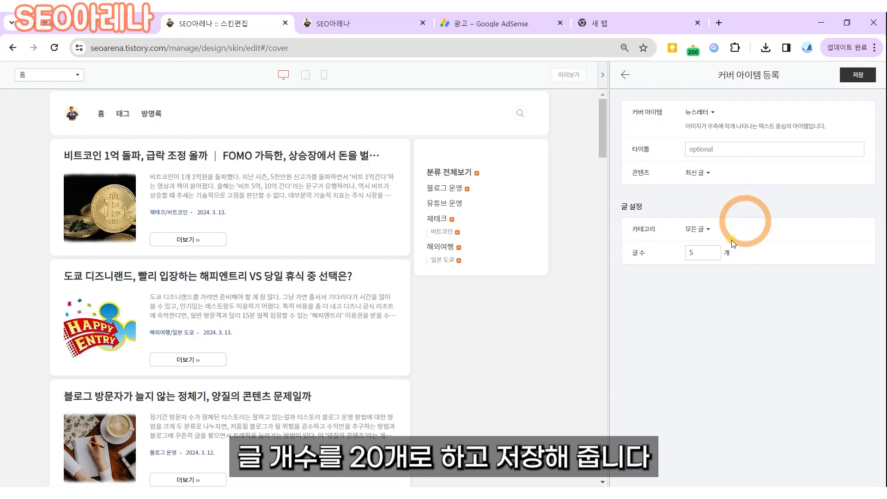
pyautogui.moveTo(685, 255); pyautogui.dragTo(677, 262)
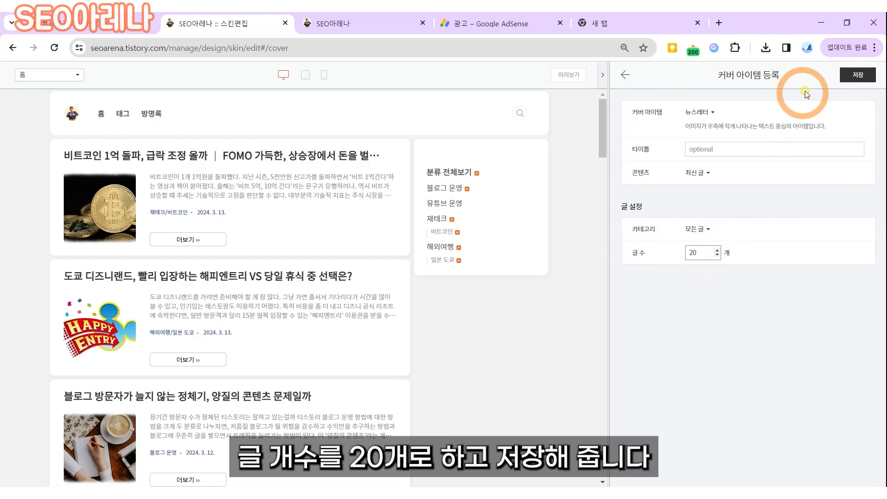
pyautogui.click(857, 74)
pyautogui.moveTo(714, 318); pyautogui.dragTo(680, 324)
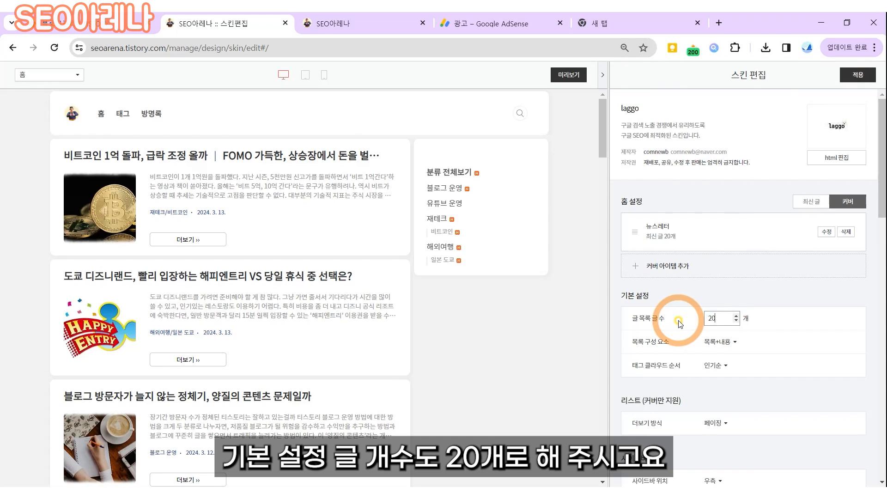
pyautogui.click(455, 24)
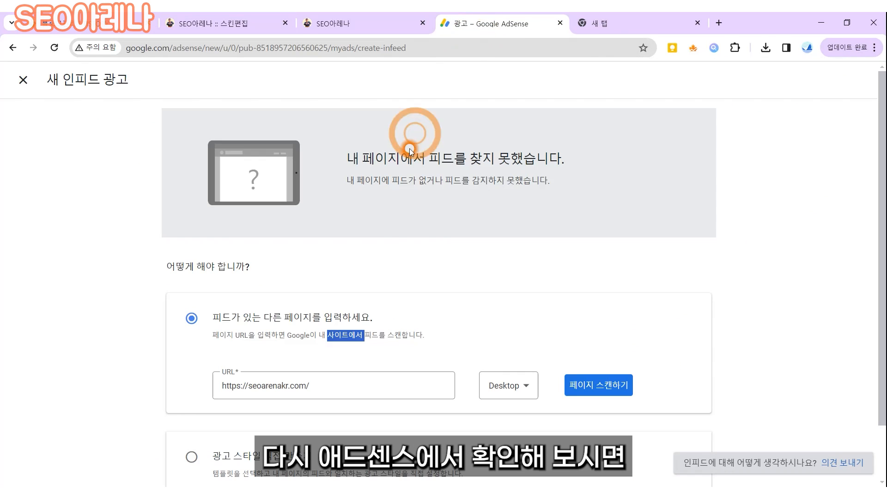
pyautogui.click(599, 392)
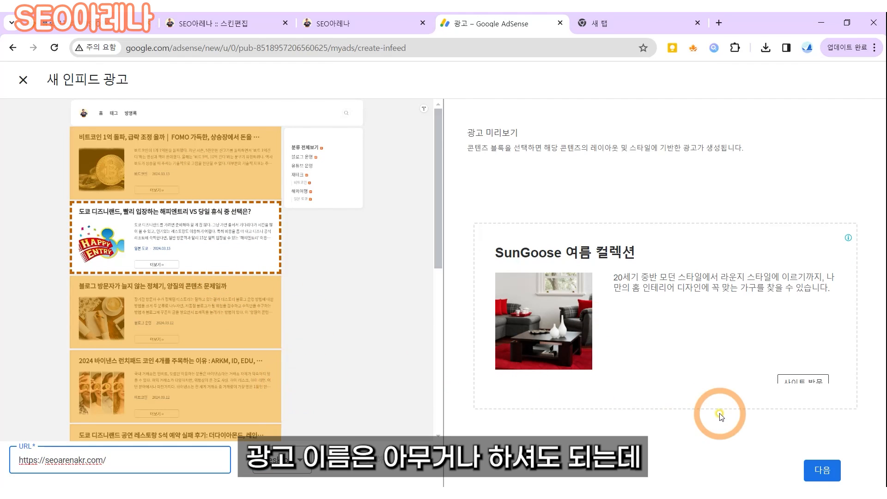
pyautogui.click(822, 469)
# Name the new ad unit 인피드광고 and look over its style options.
pyautogui.click(699, 141)
pyautogui.write('인핃')
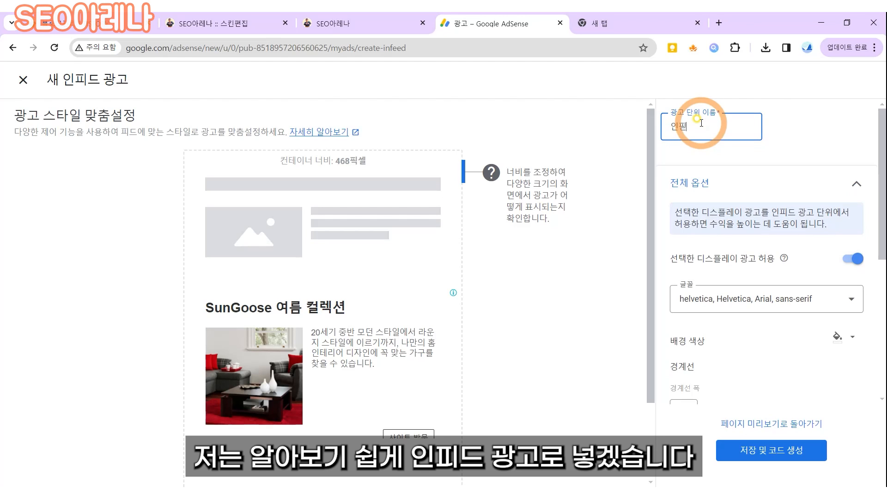
pyautogui.write('드광고')
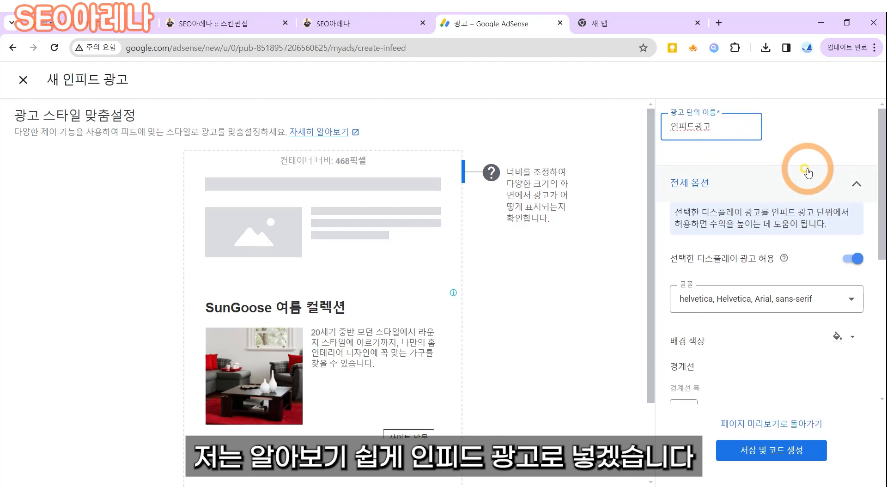
pyautogui.scroll(-5, 802, 174)
pyautogui.scroll(5, 812, 237)
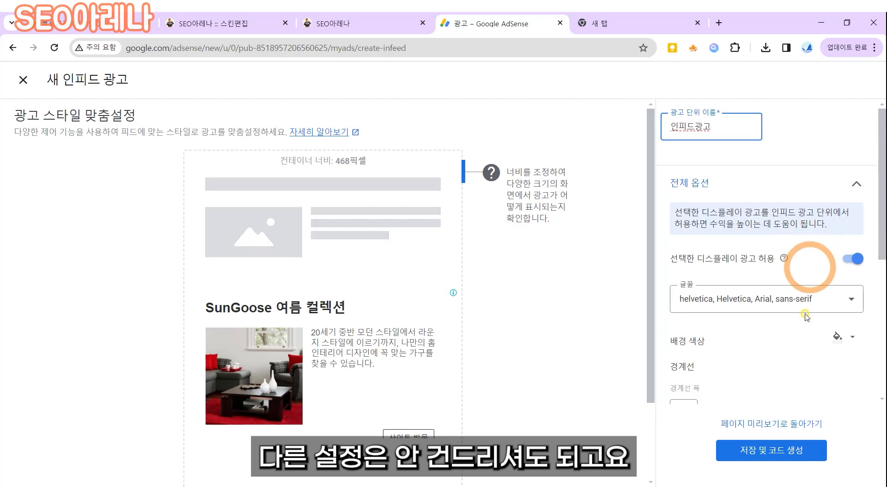
# Save the in-feed ad unit, generate its code and paste the code into an empty Notepad document.
pyautogui.click(780, 452)
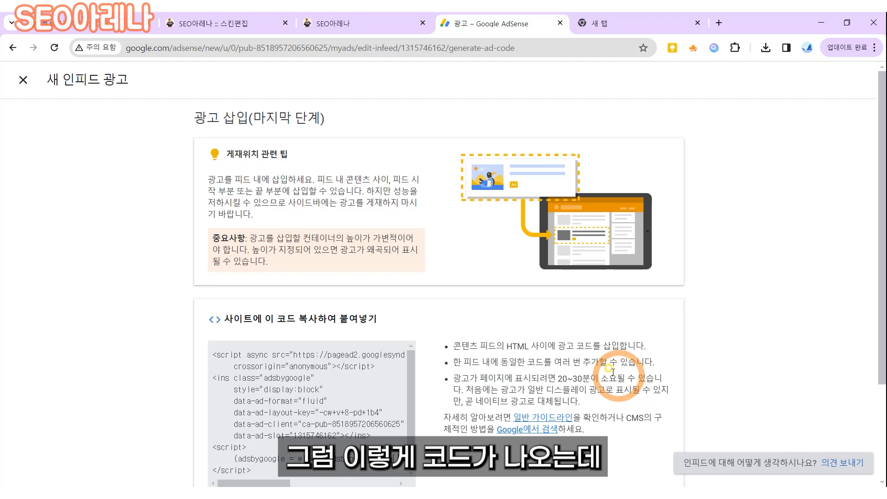
pyautogui.scroll(-2, 525, 337)
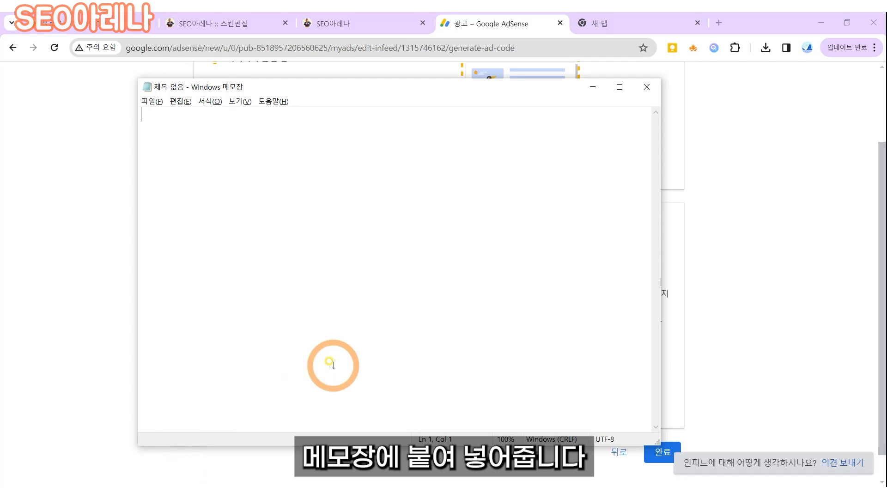
pyautogui.hotkey('ctrl', 'v')
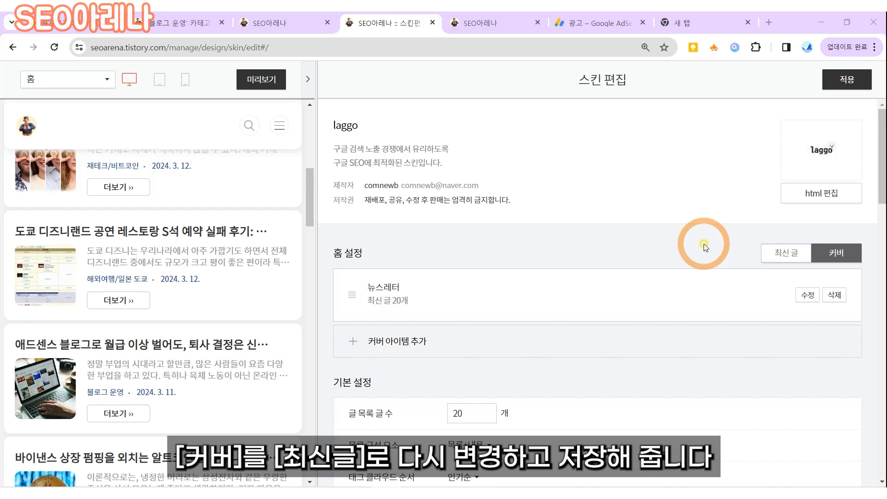
# Set the Tistory skin's home screen back to 최신 글, open the skin's HTML source and widen the code editor.
pyautogui.click(786, 252)
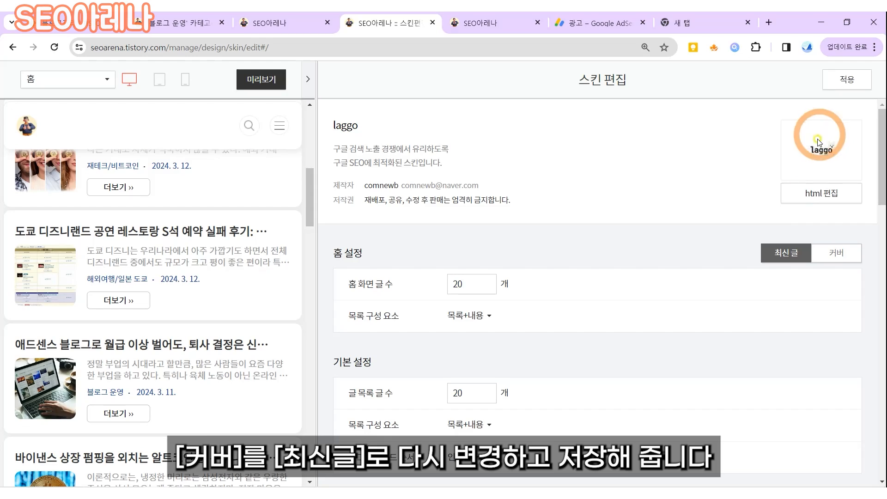
pyautogui.click(798, 195)
pyautogui.click(501, 132)
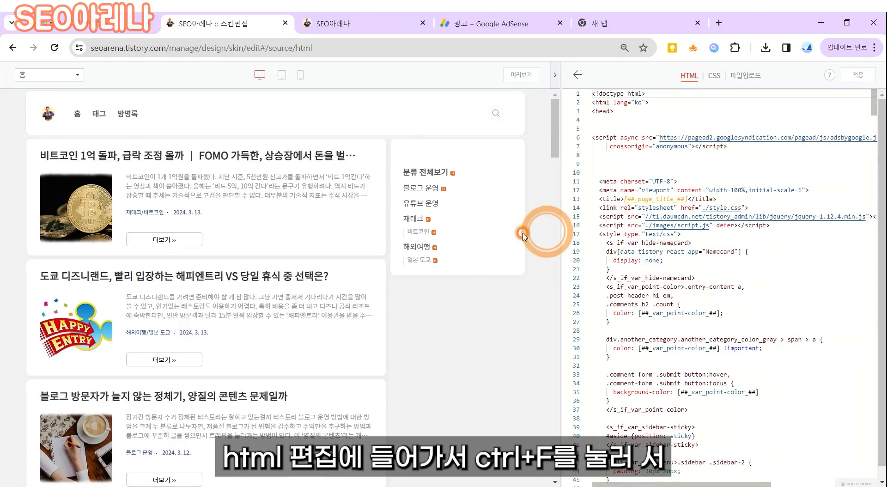
pyautogui.moveTo(523, 232); pyautogui.dragTo(365, 240)
# Search the skin's HTML source for "/head" to locate the closing head tag.
pyautogui.hotkey('ctrl', 'f')
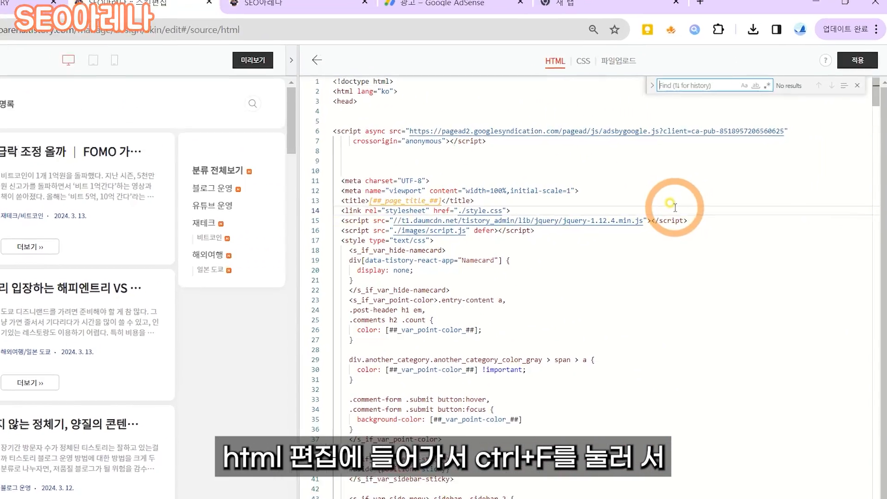
pyautogui.write('/head')
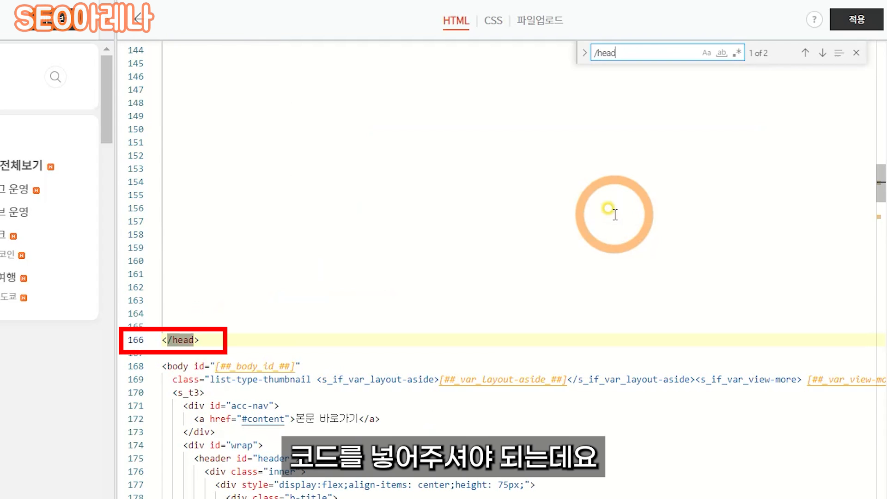
pyautogui.press('Escape')
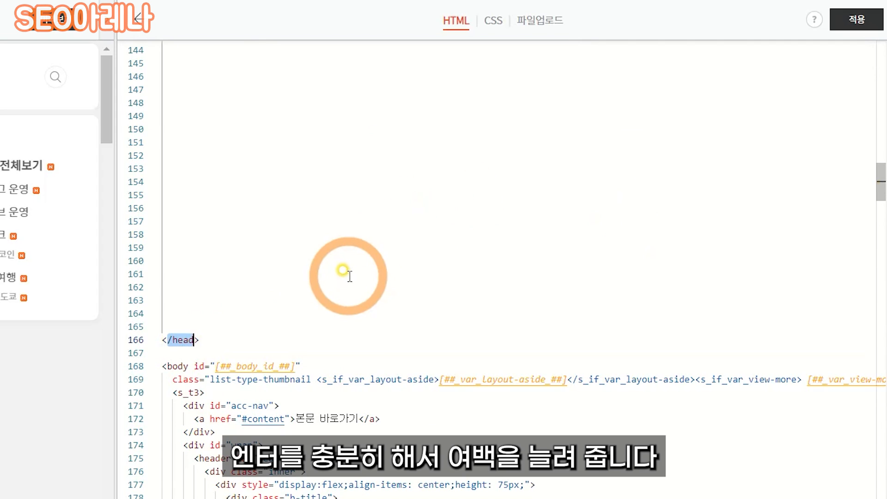
# Paste the prepared in-feed ad script block (인피드 광고) into the blank lines above the closing head tag.
pyautogui.scroll(1, 348, 273)
pyautogui.click(294, 292)
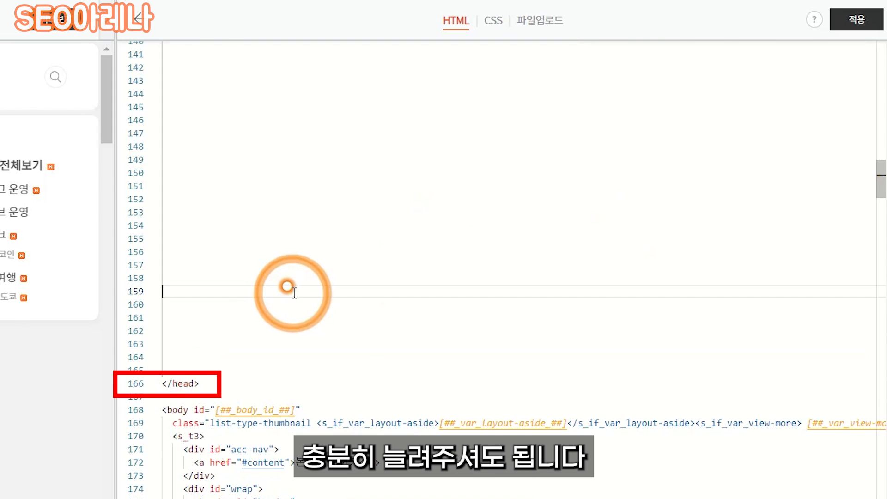
pyautogui.click(305, 133)
pyautogui.hotkey('ctrl', 'v')
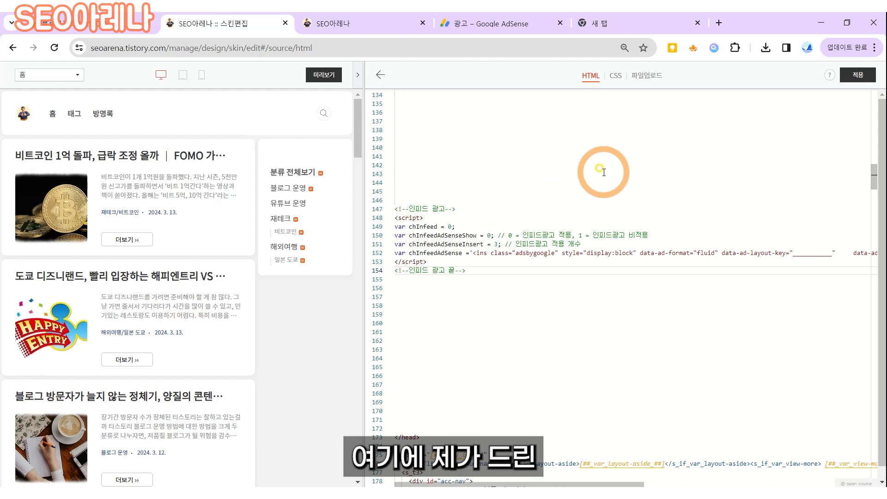
# Copy the layout key -cw+v+8-pd+1b4 from the Notepad code and replace the data-ad-layout-key placeholder in the skin's HTML with it.
pyautogui.click(567, 274)
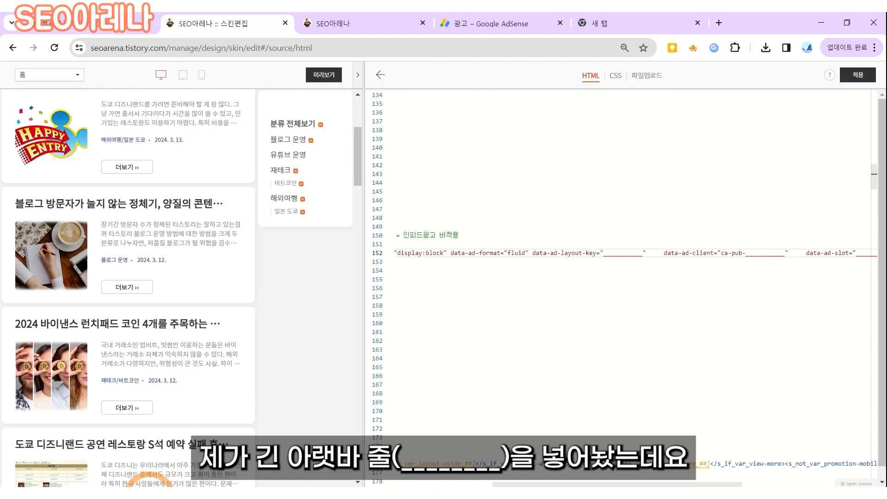
pyautogui.click(343, 330)
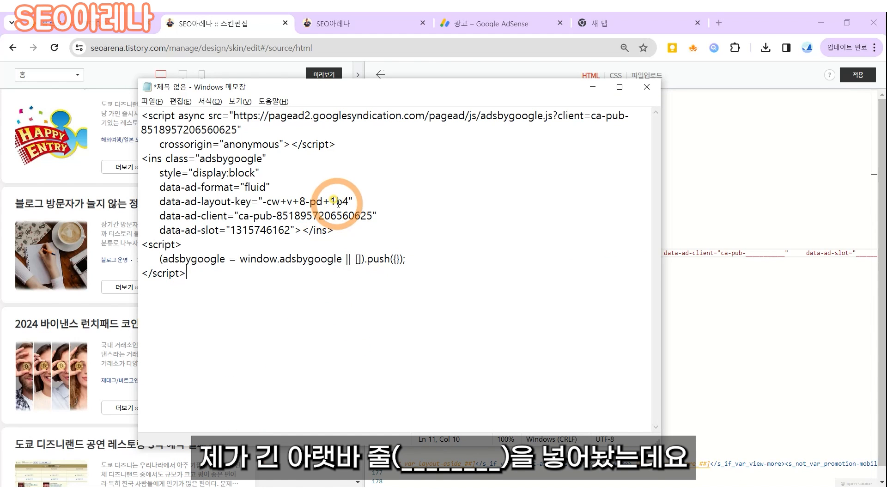
pyautogui.moveTo(339, 202); pyautogui.dragTo(276, 202)
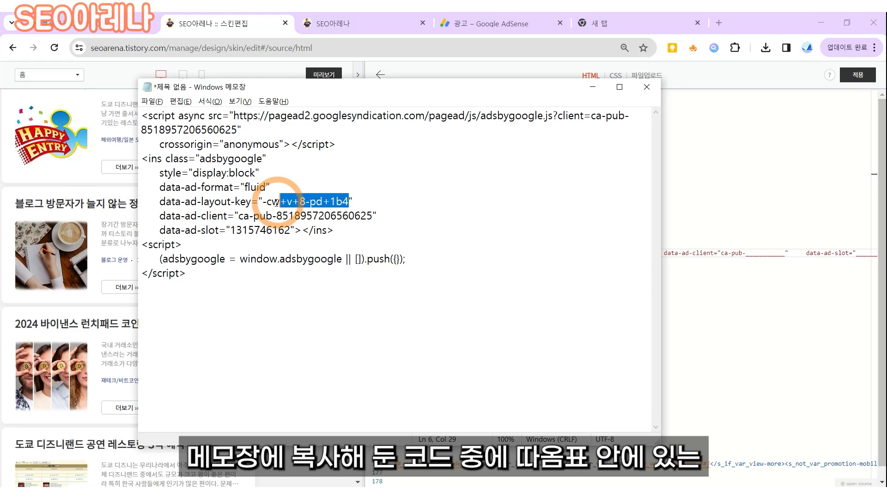
pyautogui.hotkey('ctrl', 'c')
pyautogui.click(722, 253)
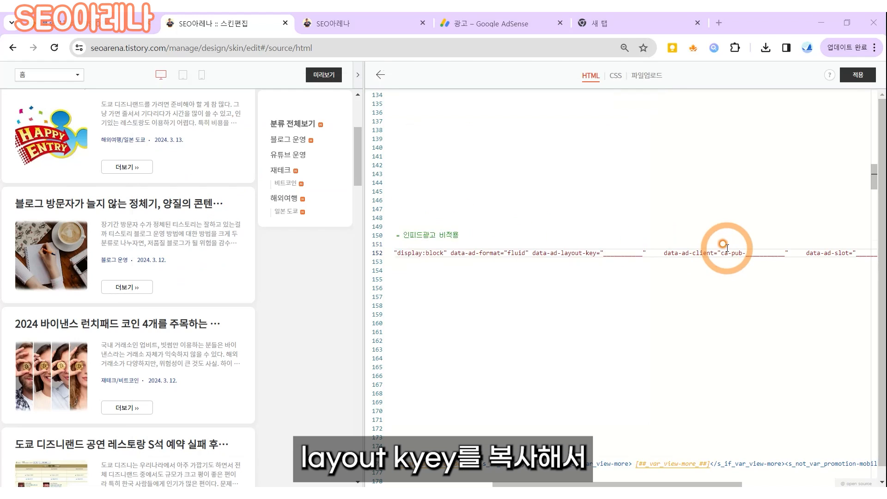
pyautogui.doubleClick(629, 251)
pyautogui.hotkey('ctrl', 'v')
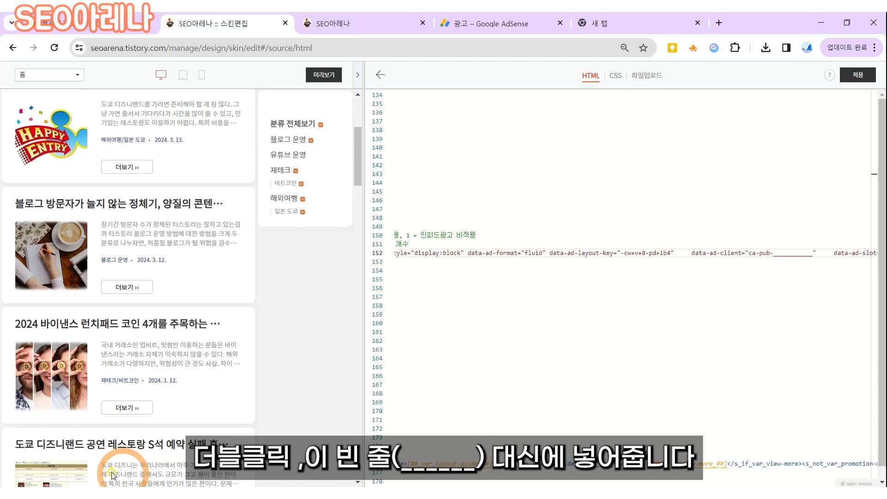
# Copy the publisher ID digits from the Notepad code and paste them over the blank after ca-pub- in data-ad-client.
pyautogui.hotkey('alt', 'Tab')
pyautogui.moveTo(373, 216); pyautogui.dragTo(279, 216)
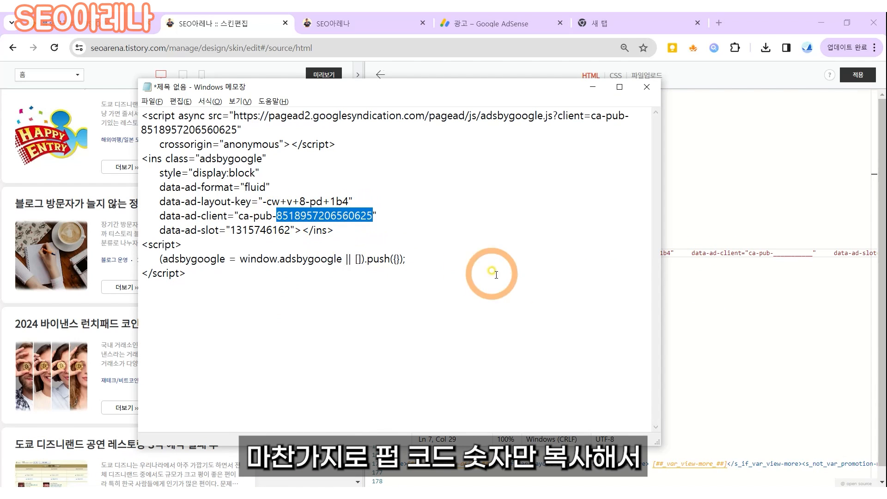
pyautogui.hotkey('ctrl', 'c')
pyautogui.click(742, 278)
pyautogui.doubleClick(785, 253)
pyautogui.hotkey('ctrl', 'v')
# Replace the data-ad-slot blank in the skin's HTML with the slot number from the Notepad code and apply the skin changes.
pyautogui.hotkey('alt', 'Tab')
pyautogui.moveTo(291, 230); pyautogui.dragTo(218, 229)
pyautogui.hotkey('ctrl', 'c')
pyautogui.click(683, 271)
pyautogui.doubleClick(762, 252)
pyautogui.hotkey('ctrl', 'v')
pyautogui.click(857, 75)
pyautogui.click(543, 142)
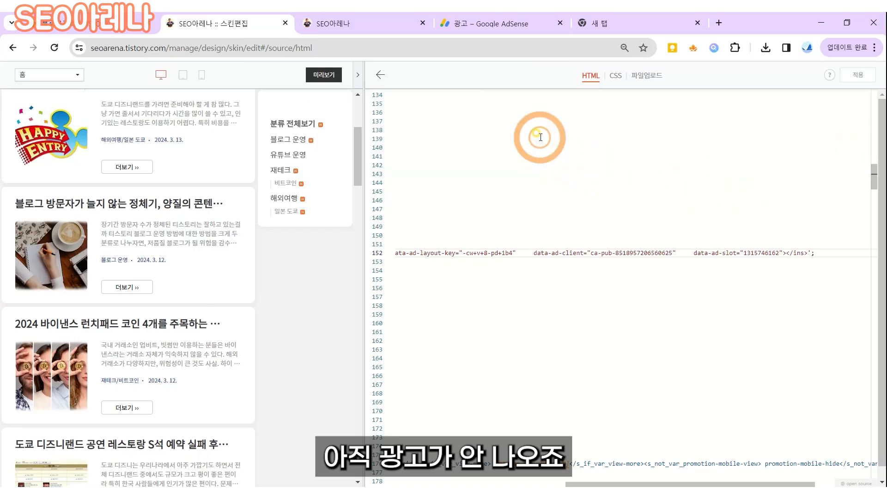
# Check the live blog's post list for in-feed ads between the posts.
pyautogui.click(328, 24)
pyautogui.scroll(-5, 14, 416)
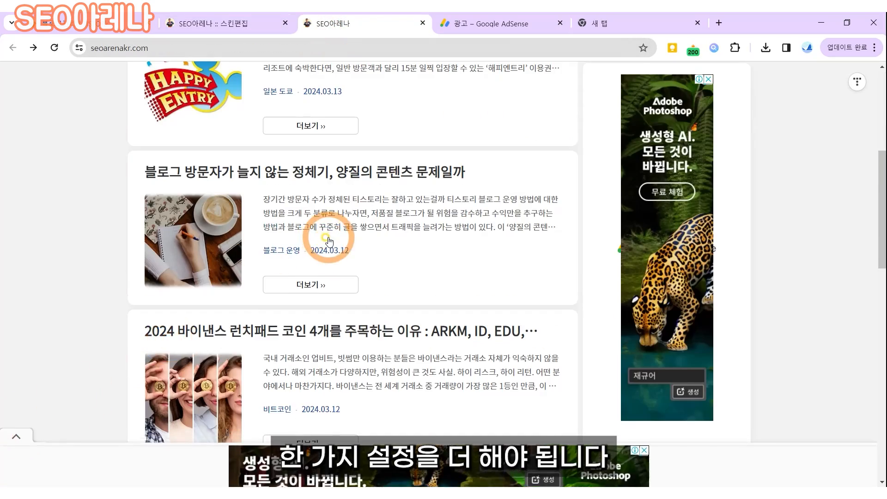
pyautogui.scroll(5, 329, 240)
pyautogui.scroll(-2, 328, 238)
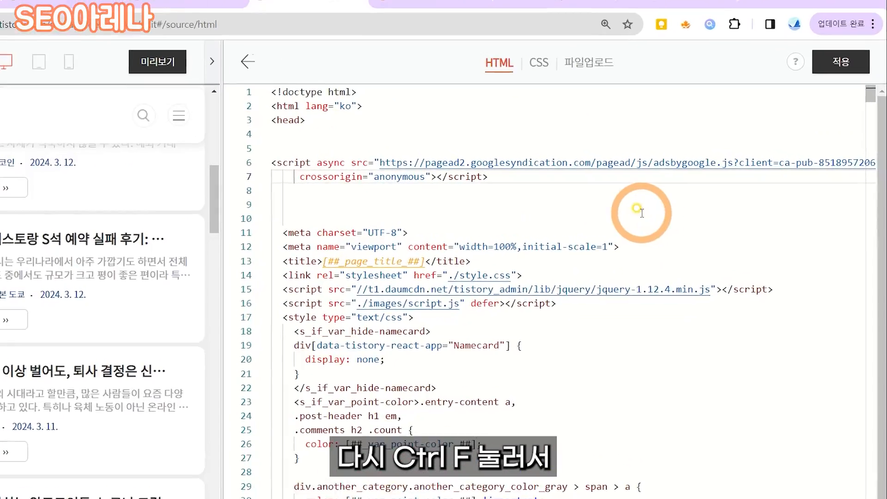
# Search the skin's HTML source for s_index_article_rep and go to its third occurrence.
pyautogui.hotkey('ctrl', 'f')
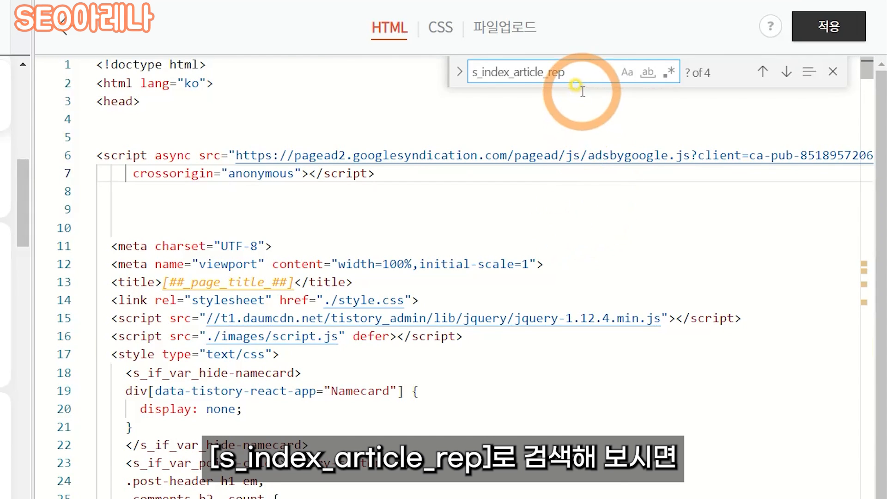
pyautogui.press('Return')
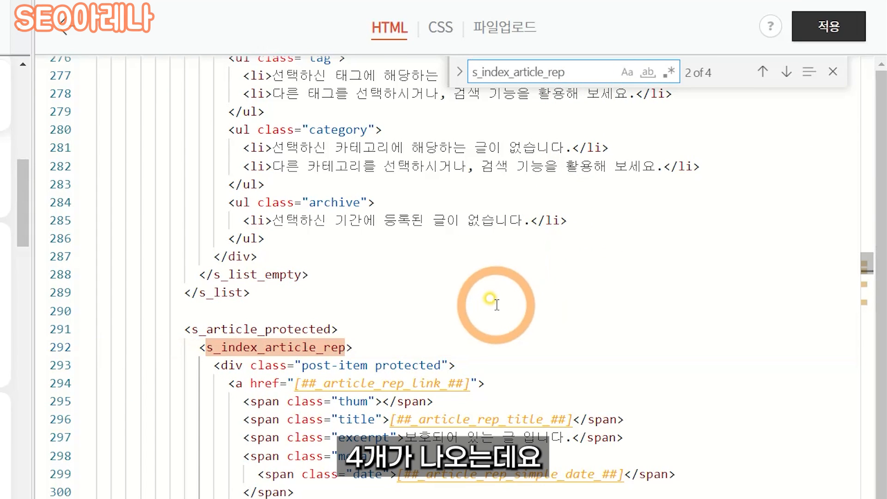
pyautogui.press('Return')
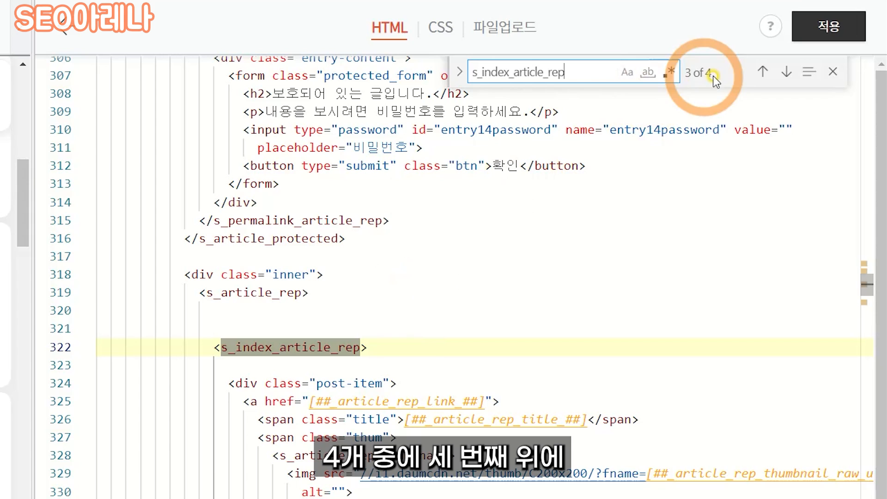
# Add blank lines above the third s_index_article_rep tag, paste the prepared 인피드 광고 script there and apply the skin changes.
pyautogui.click(319, 308)
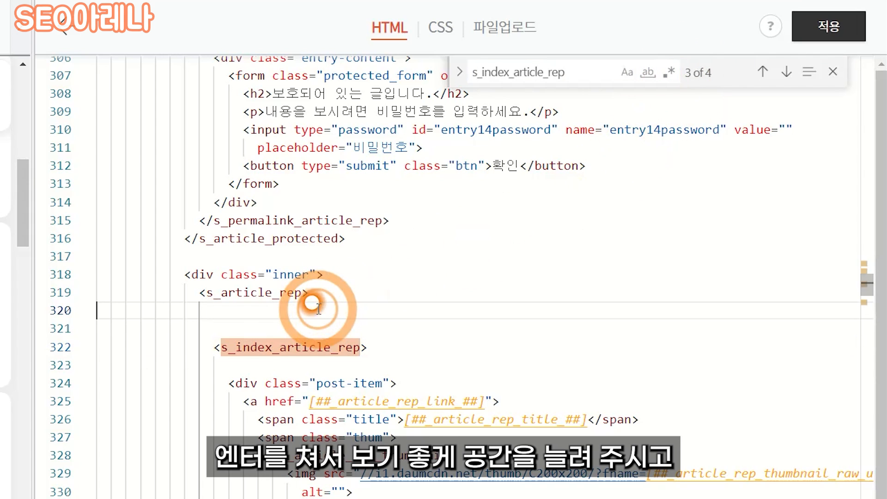
pyautogui.press('Return')
pyautogui.press('Return')
pyautogui.click(319, 342)
pyautogui.hotkey('ctrl', 'v')
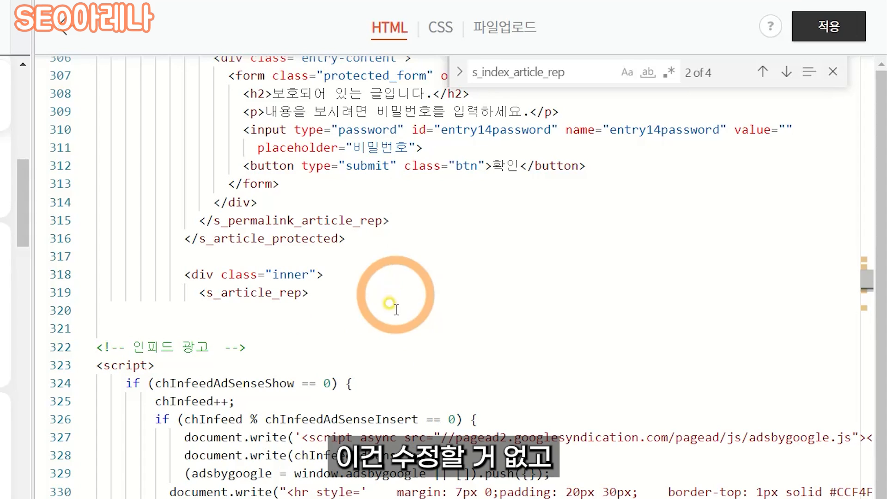
pyautogui.click(824, 27)
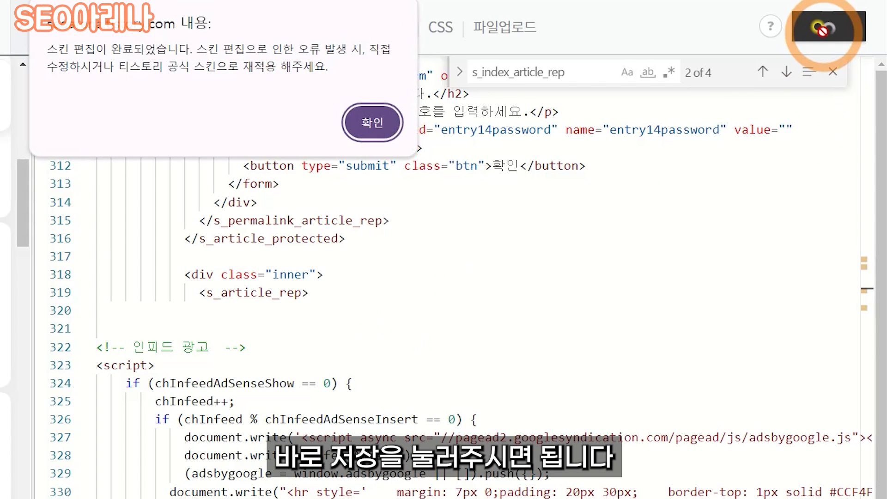
pyautogui.click(372, 123)
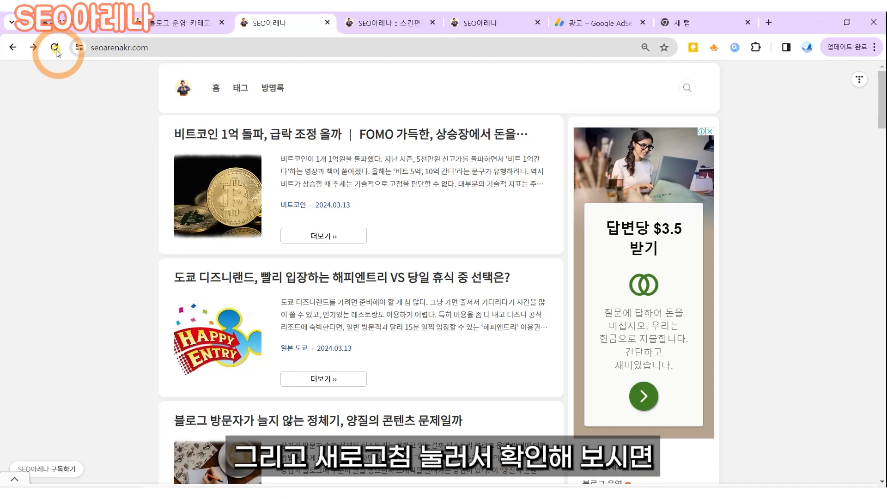
# Reload the blog's home page and examine how the in-feed ads are spaced throughout the post list.
pyautogui.click(54, 47)
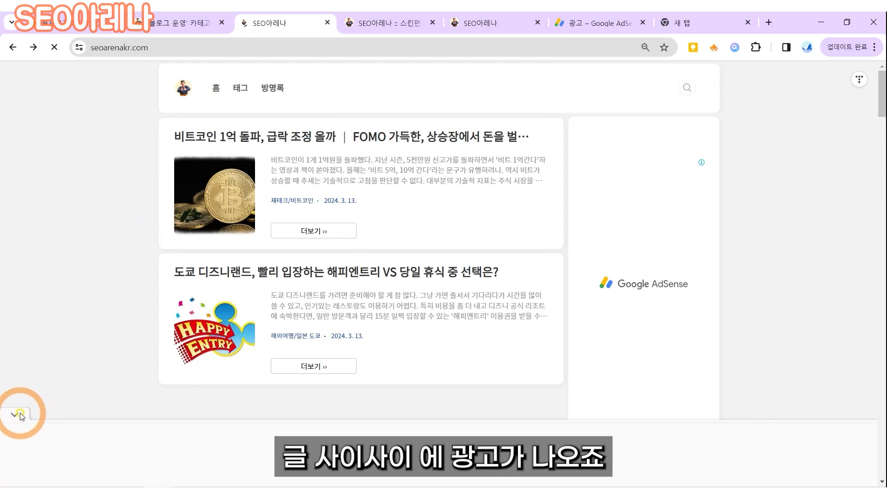
pyautogui.click(20, 416)
pyautogui.scroll(-4, 106, 291)
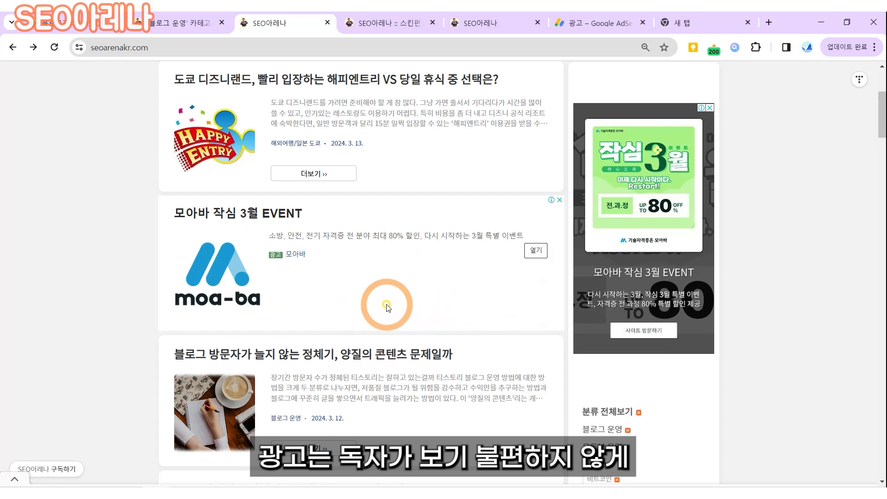
pyautogui.scroll(-6, 383, 304)
pyautogui.scroll(-5, 387, 307)
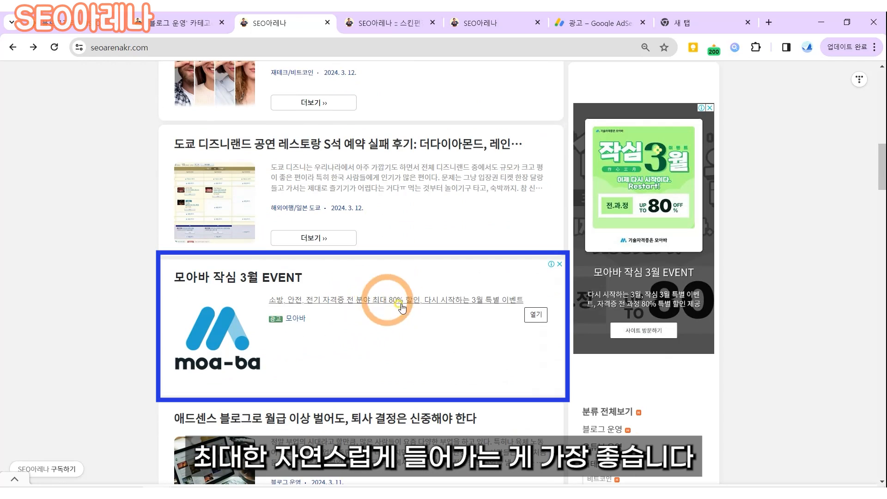
pyautogui.scroll(-4, 370, 318)
pyautogui.scroll(-12, 358, 329)
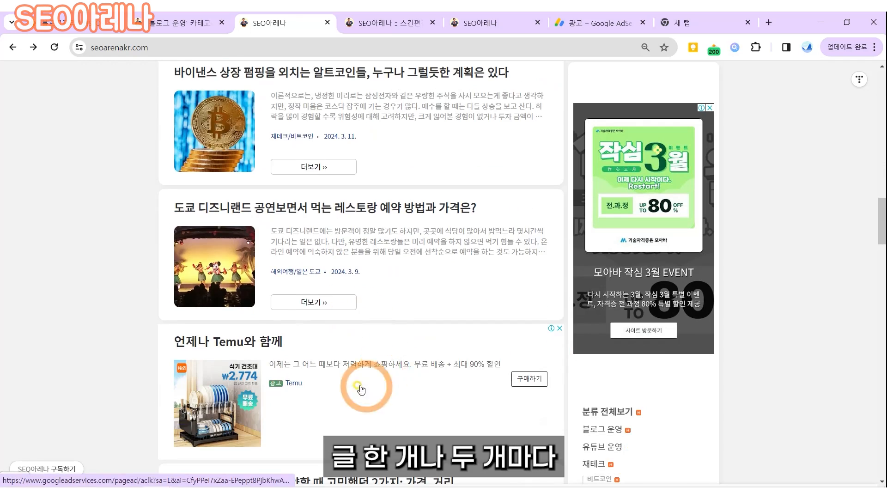
pyautogui.scroll(-10, 332, 206)
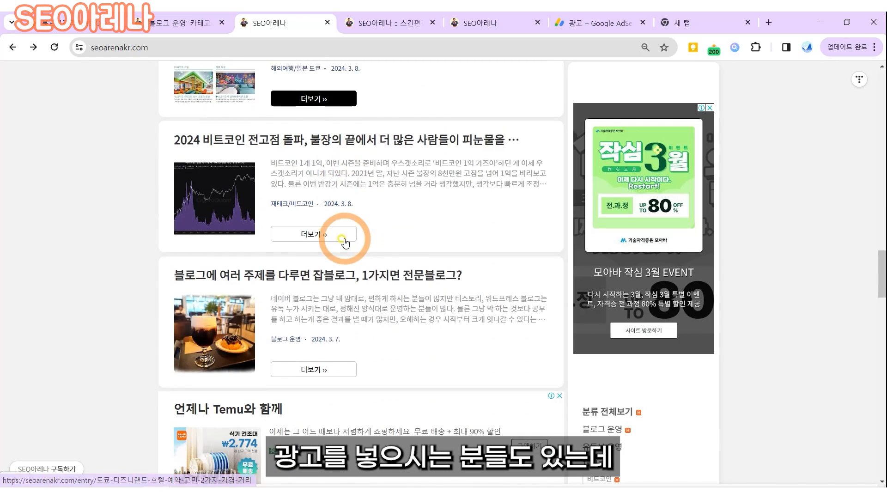
pyautogui.scroll(-8, 351, 208)
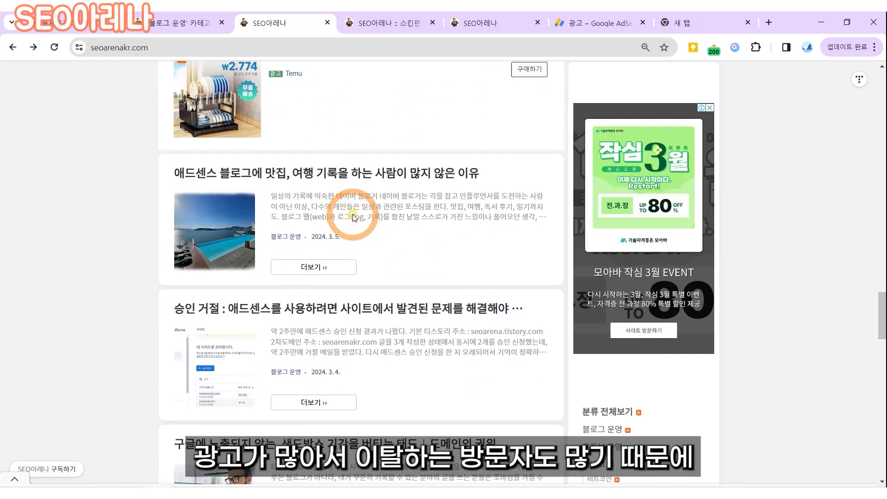
pyautogui.scroll(-12, 355, 224)
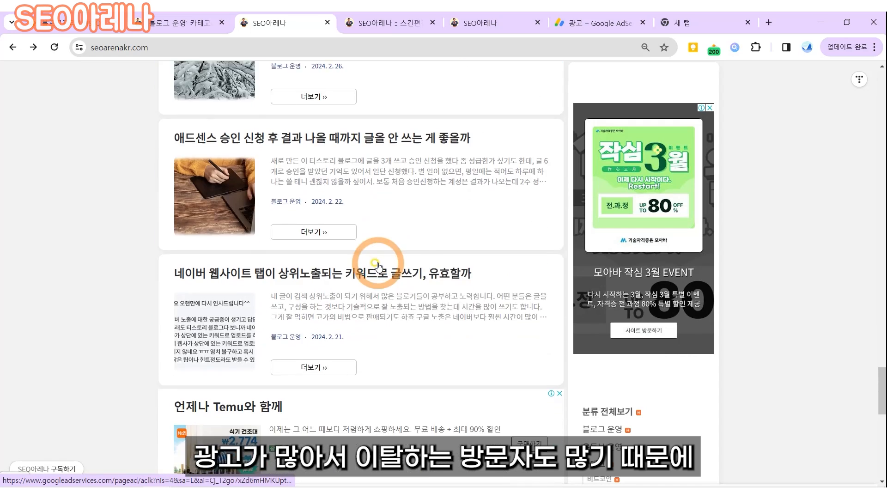
pyautogui.scroll(-3, 341, 275)
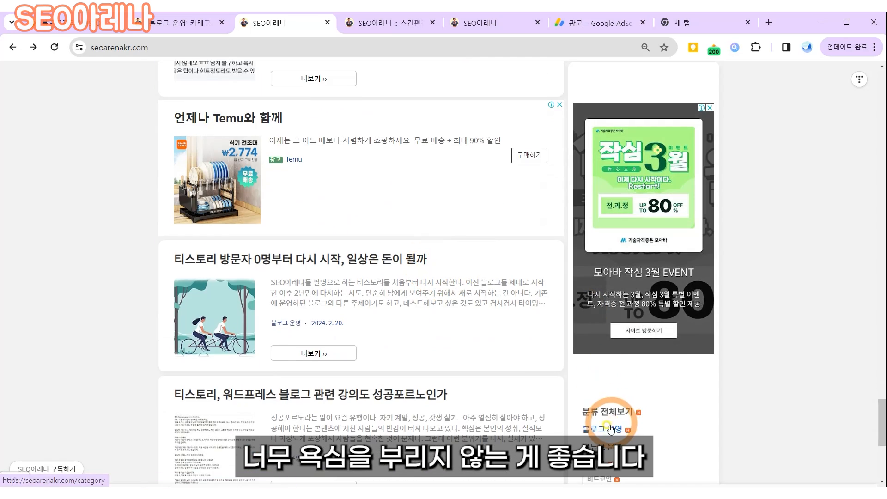
pyautogui.click(596, 418)
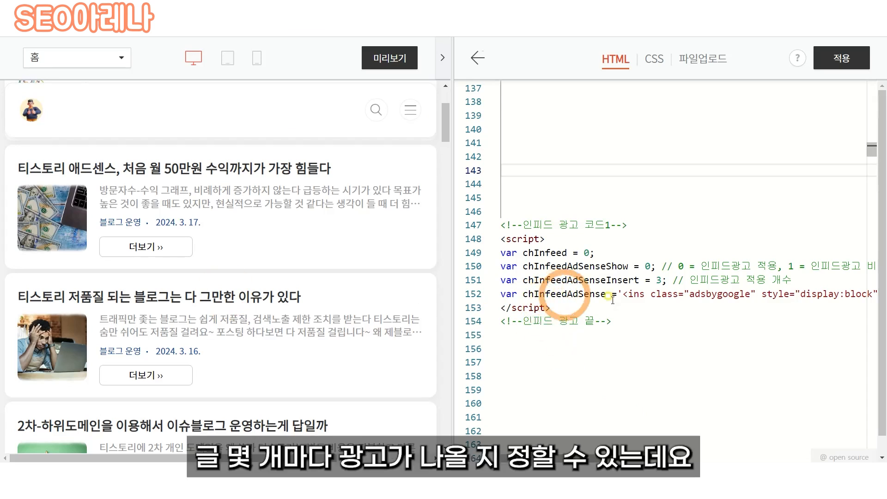
# Examine the chInfeedAdSenseInsert value in the in-feed ad script, which controls how often ads appear between posts.
pyautogui.doubleClick(657, 280)
pyautogui.click(657, 297)
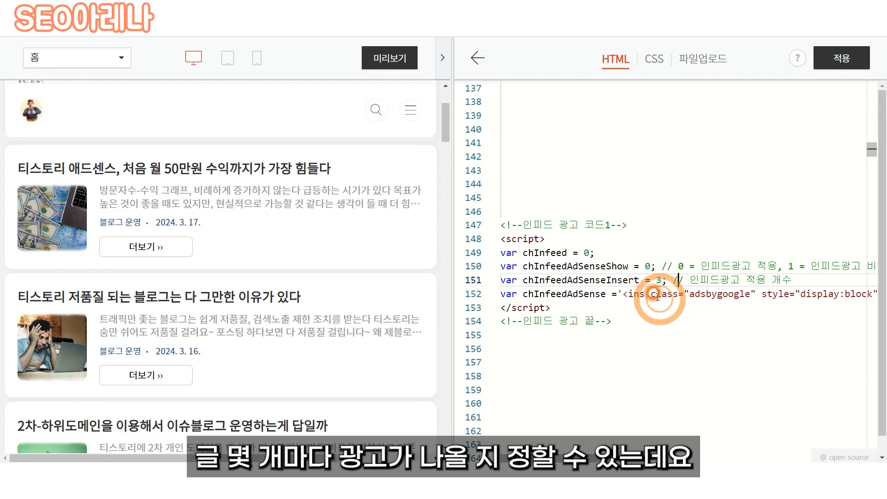
pyautogui.click(630, 293)
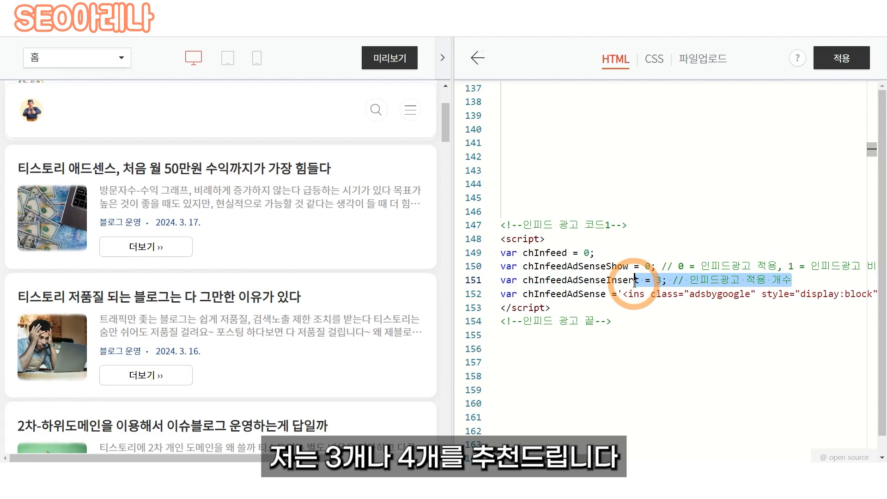
pyautogui.doubleClick(656, 279)
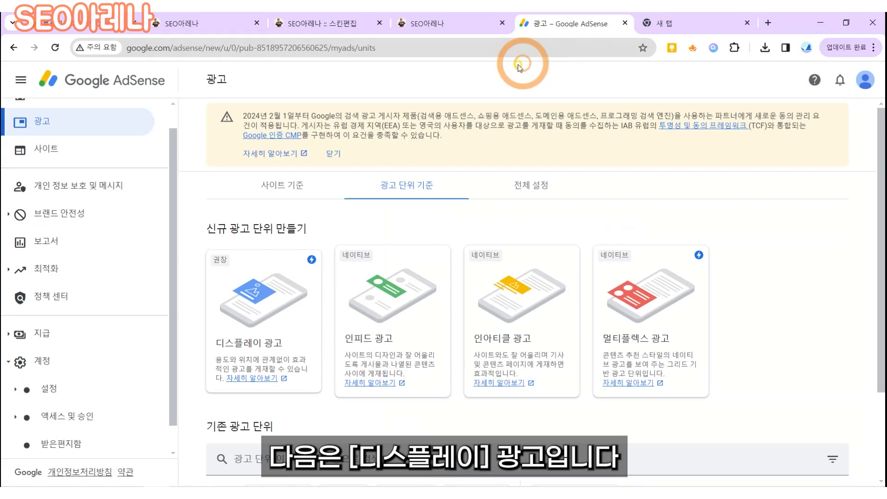
# Create an AdSense display ad unit named 상단 왼쪽 with the responsive (반응형) size.
pyautogui.click(262, 307)
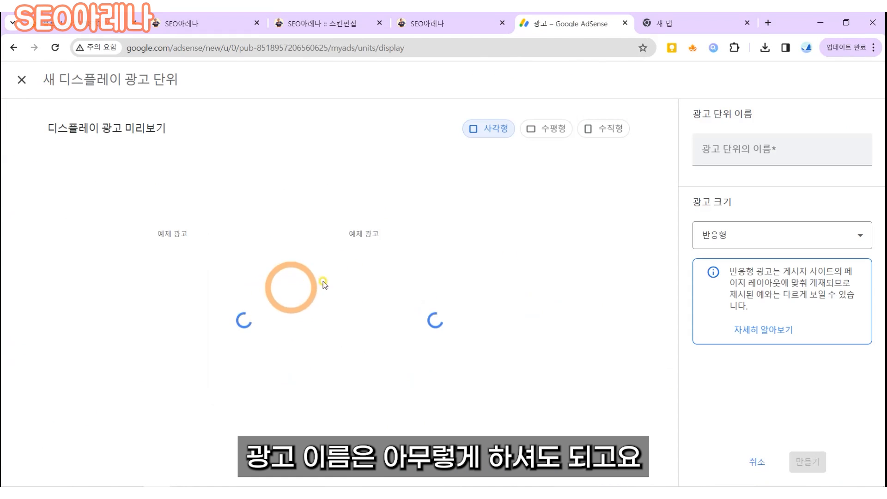
pyautogui.click(751, 154)
pyautogui.write('상단 이')
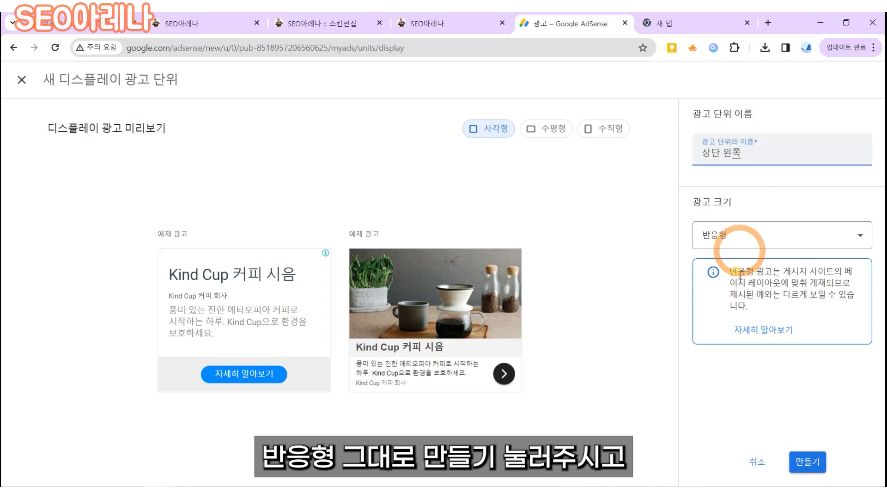
pyautogui.click(804, 462)
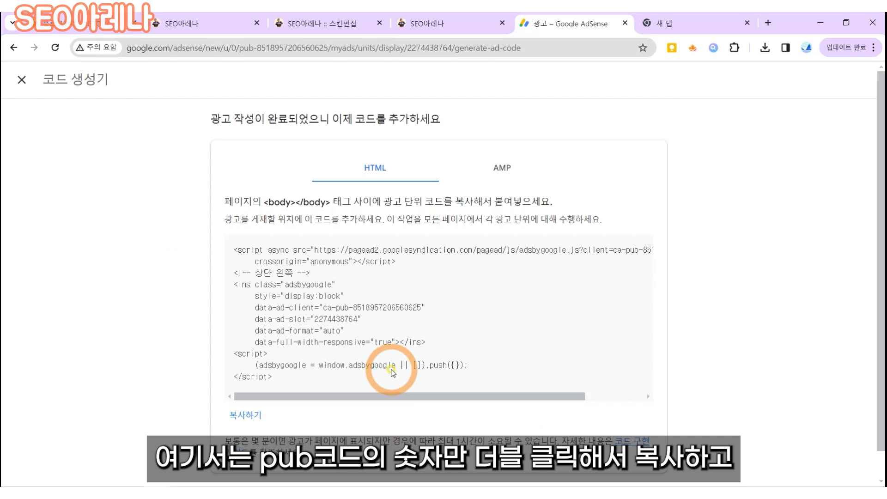
# Add blank lines below the existing code in Notepad and paste the display ad's publisher ID digits there.
pyautogui.hotkey('alt', 'Tab')
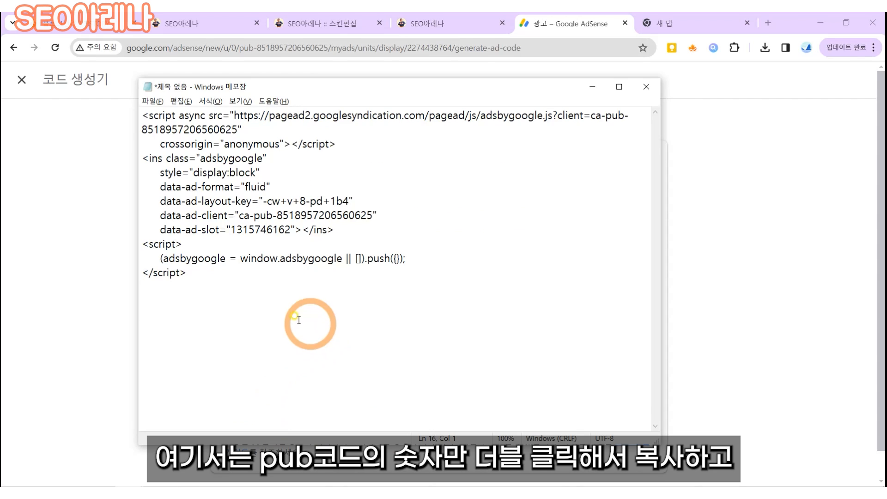
pyautogui.press('Return')
pyautogui.press('Return')
pyautogui.press('Return')
pyautogui.press('Return')
pyautogui.press('Return')
pyautogui.press('Return')
pyautogui.press('Return')
pyautogui.press('Return')
pyautogui.press('Return')
pyautogui.press('Return')
pyautogui.press('Return')
pyautogui.press('Return')
pyautogui.press('Return')
pyautogui.press('Return')
pyautogui.press('Return')
pyautogui.hotkey('ctrl', 'v')
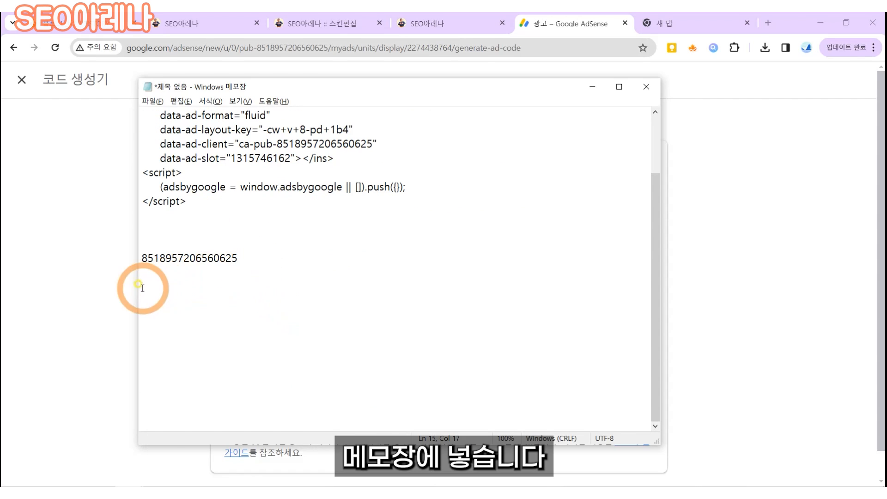
# Copy the 상단 왼쪽 unit's data-ad-slot number into Notepad below the publisher ID and finish the ad code page.
pyautogui.click(109, 297)
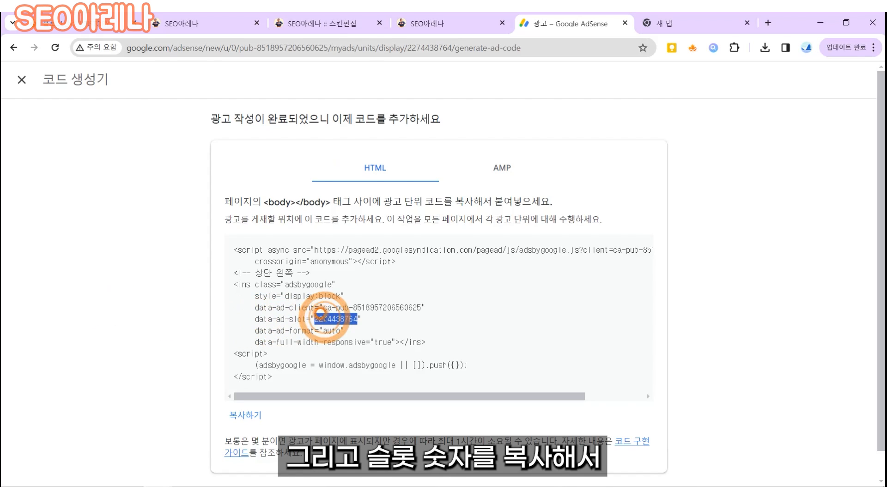
pyautogui.hotkey('ctrl', 'c')
pyautogui.hotkey('alt', 'Tab')
pyautogui.click(216, 288)
pyautogui.click(648, 478)
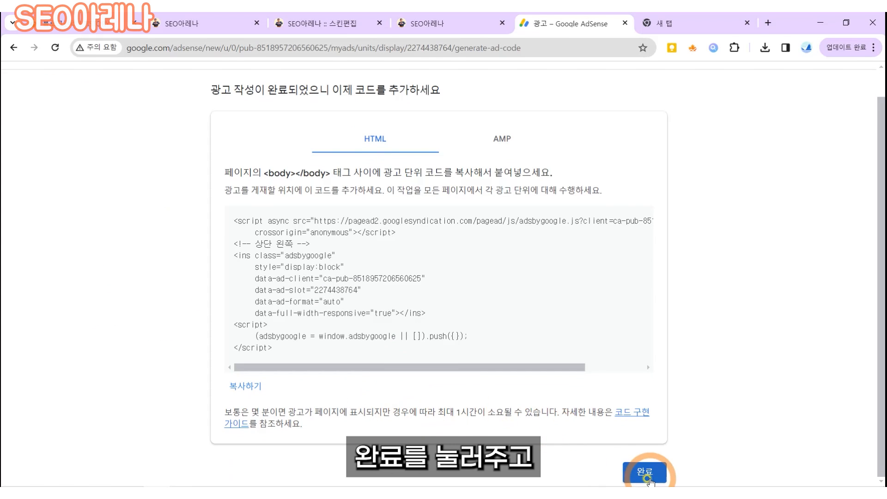
# Create a second responsive display ad unit named 상단 오른쪽.
pyautogui.click(236, 314)
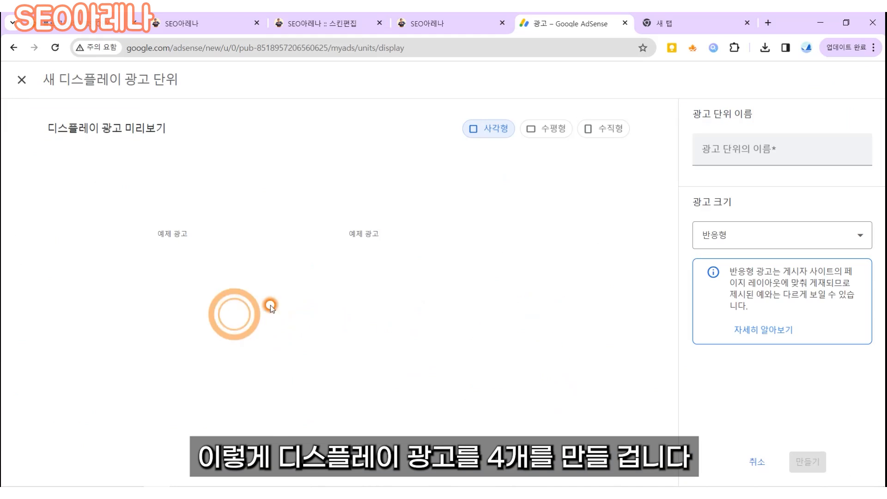
pyautogui.click(738, 149)
pyautogui.write('새단')
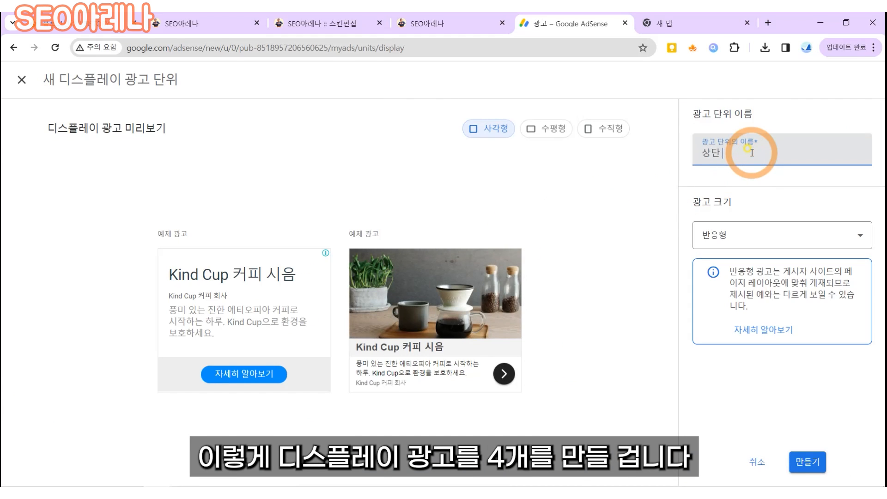
pyautogui.write(' 오른쪽')
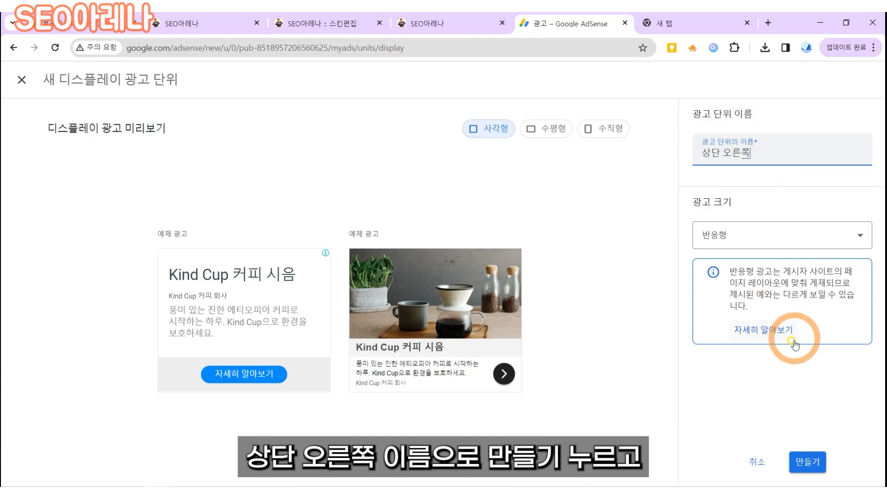
pyautogui.click(806, 461)
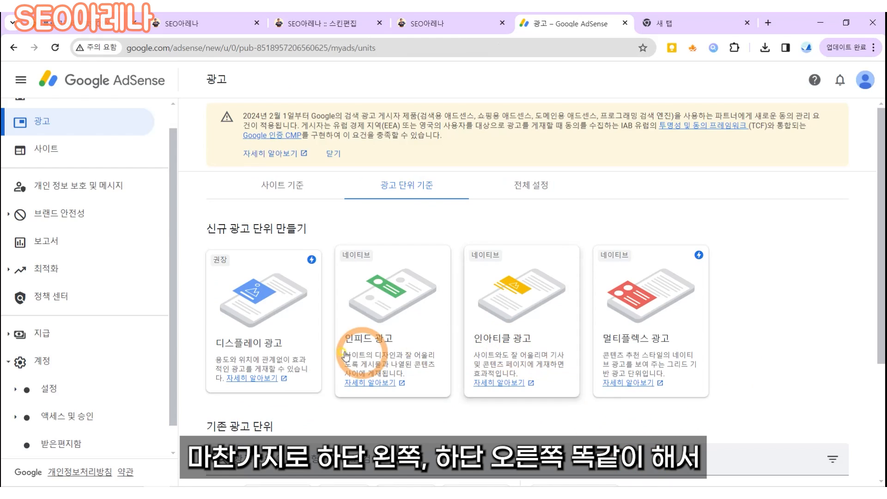
# Create a responsive display ad unit named 하단 왼쪽.
pyautogui.click(264, 323)
pyautogui.click(715, 153)
pyautogui.write('하')
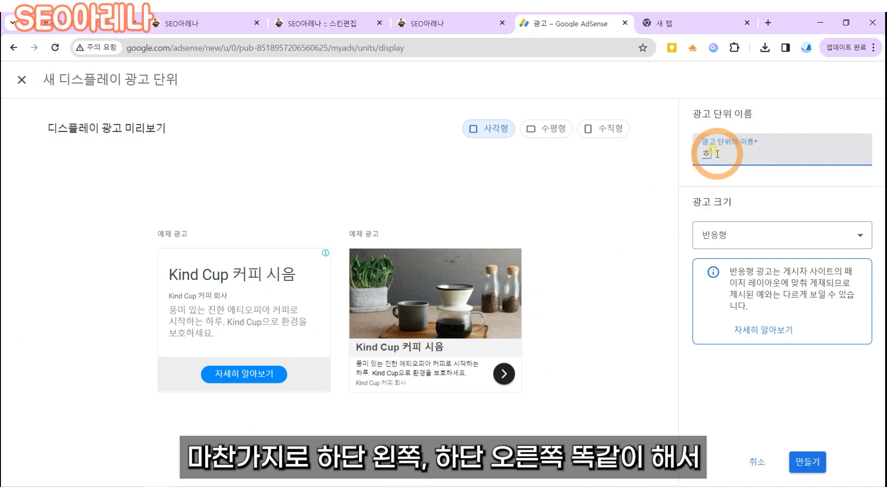
pyautogui.write('단 왼쪽')
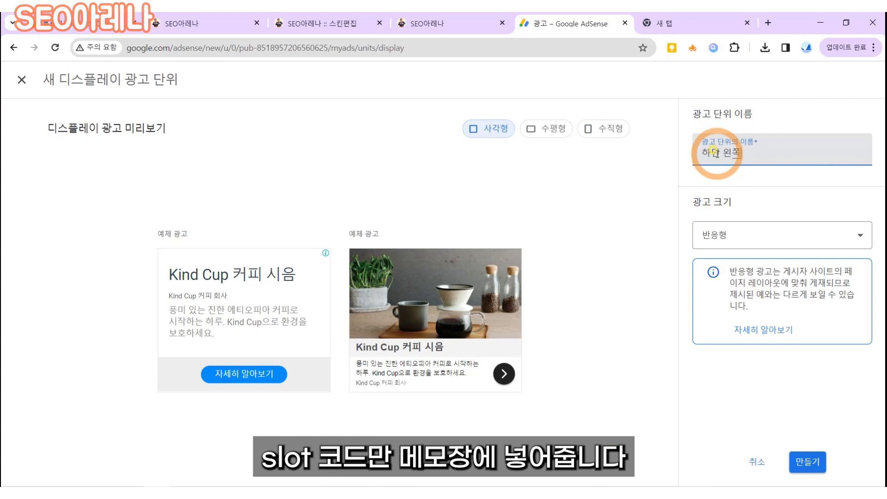
pyautogui.click(806, 461)
# Copy the 하단 왼쪽 unit's data-ad-slot number into Notepad below the other slot numbers and finish the ad code page.
pyautogui.doubleClick(337, 318)
pyautogui.hotkey('ctrl', 'c')
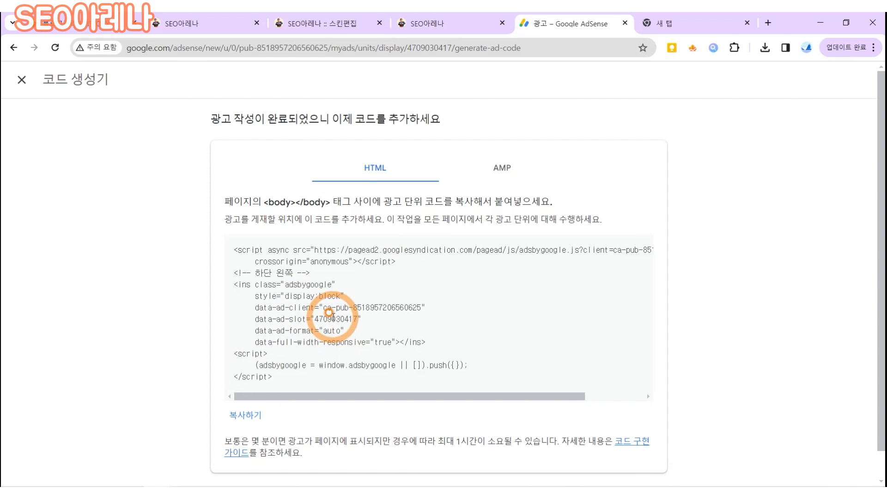
pyautogui.hotkey('alt', 'Tab')
pyautogui.hotkey('ctrl', 'v')
pyautogui.hotkey('alt', 'Tab')
pyautogui.scroll(-1, 414, 421)
pyautogui.click(644, 475)
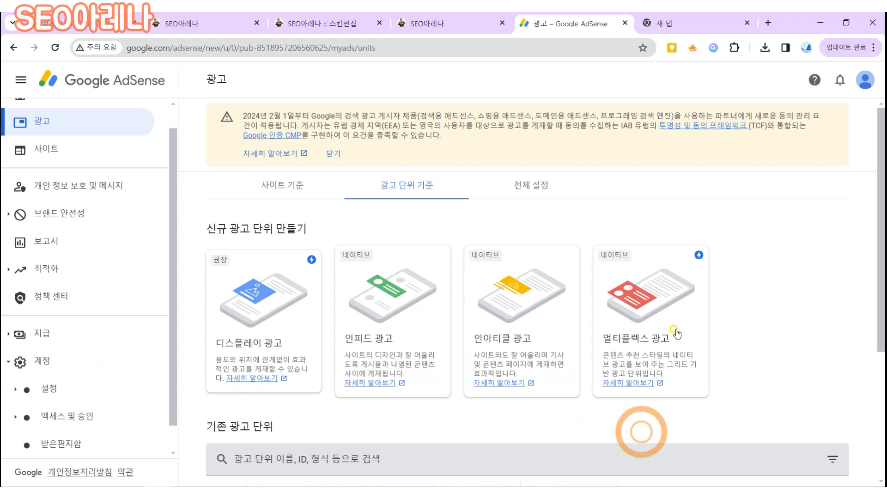
# Create a responsive display ad unit named 하단 오른쪽.
pyautogui.click(259, 297)
pyautogui.click(737, 150)
pyautogui.write('하단 오')
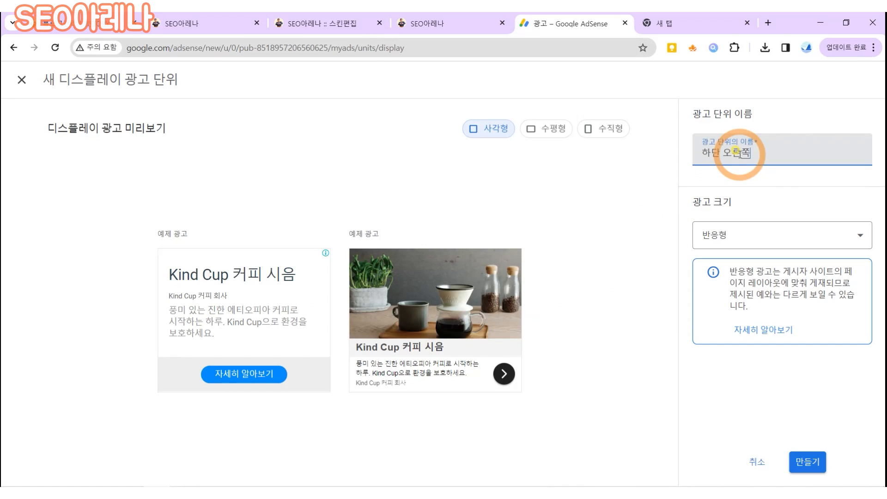
pyautogui.write('른쪽')
pyautogui.click(807, 461)
# Copy the 하단 오른쪽 unit's data-ad-slot number to the end of the Notepad list and finish the ad code page.
pyautogui.doubleClick(335, 318)
pyautogui.hotkey('ctrl', 'c')
pyautogui.hotkey('alt', 'Tab')
pyautogui.hotkey('ctrl', 'v')
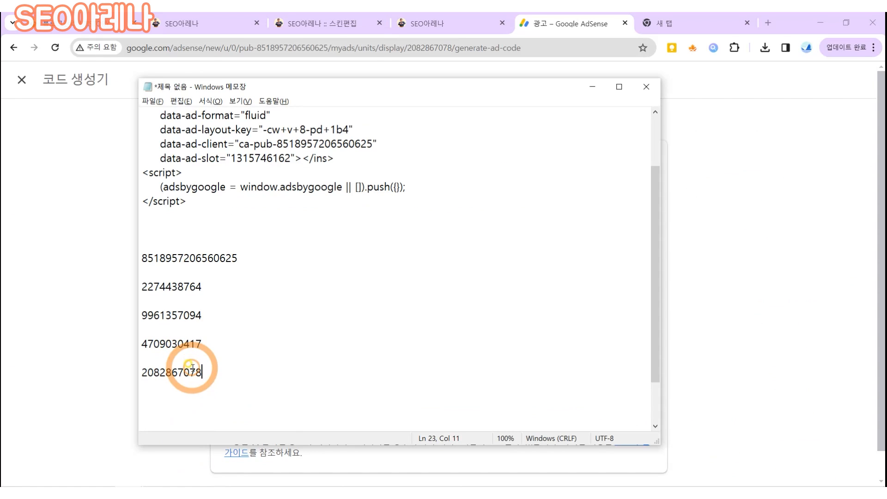
pyautogui.hotkey('alt', 'Tab')
pyautogui.scroll(-1, 601, 415)
pyautogui.click(642, 473)
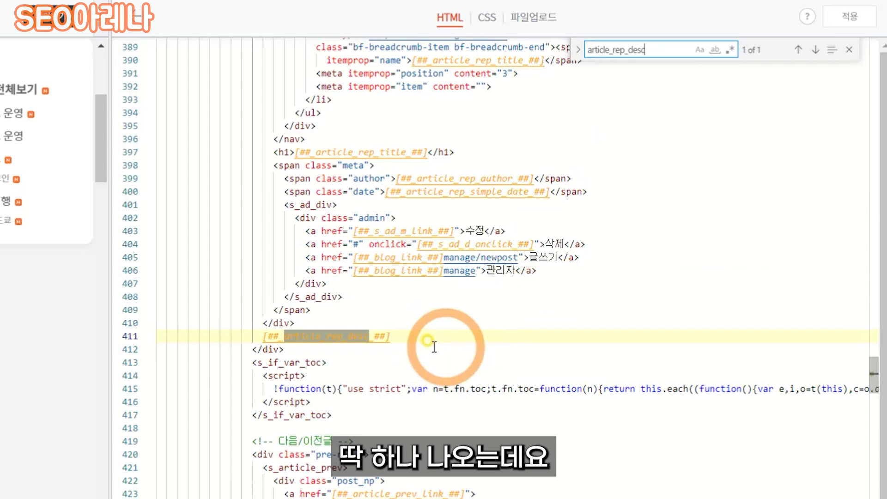
# Add blank lines above [##_article_rep_desc_##] in the Tistory skin HTML and paste the 본문 상단 2개 AdSense code there.
pyautogui.click(432, 316)
pyautogui.press('Return')
pyautogui.press('Return')
pyautogui.press('Return')
pyautogui.press('Return')
pyautogui.press('Return')
pyautogui.press('Return')
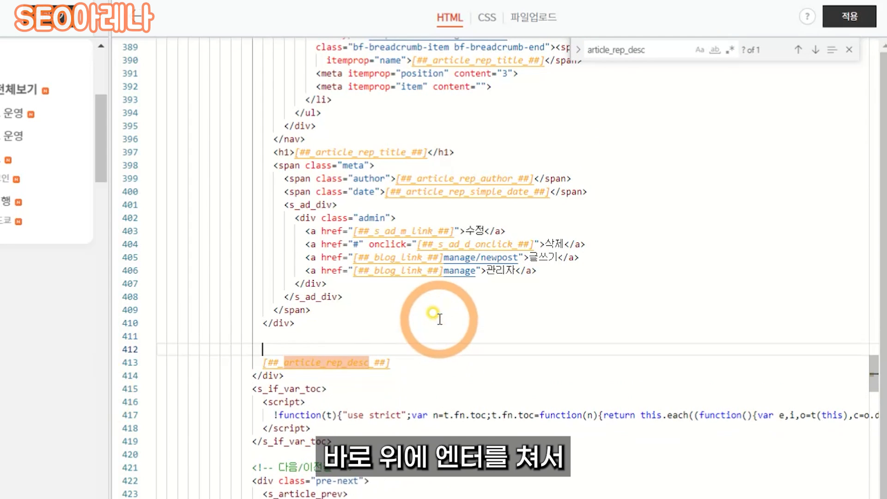
pyautogui.press('Up')
pyautogui.press('Up')
pyautogui.press('Return')
pyautogui.press('Return')
pyautogui.press('Up')
pyautogui.press('Up')
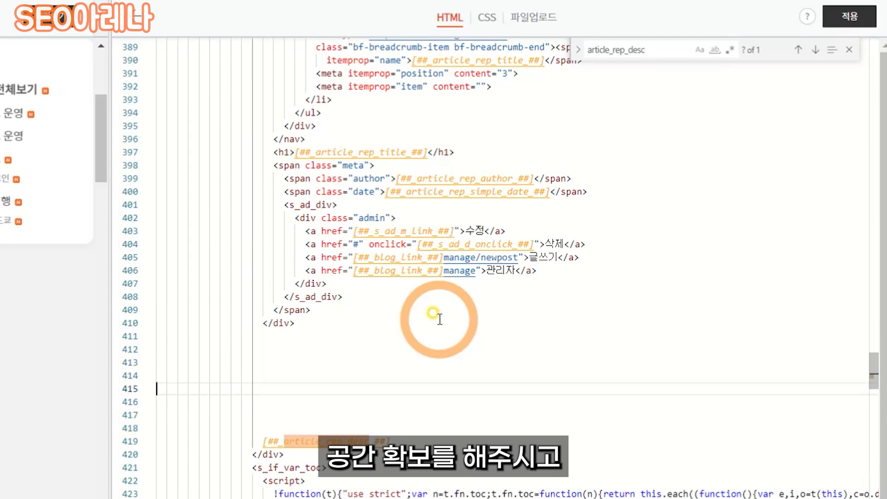
pyautogui.hotkey('ctrl', 'v')
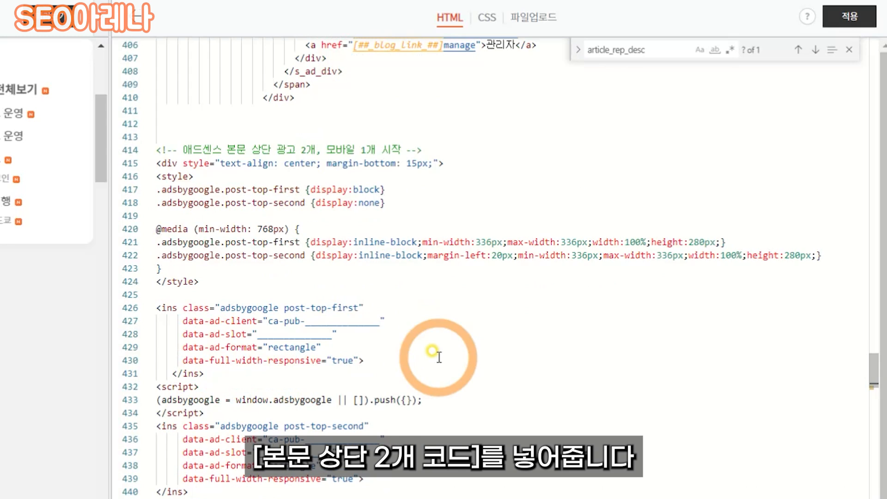
# Examine the pasted code's post-top-second display rule and its 768px media query.
pyautogui.doubleClick(296, 299)
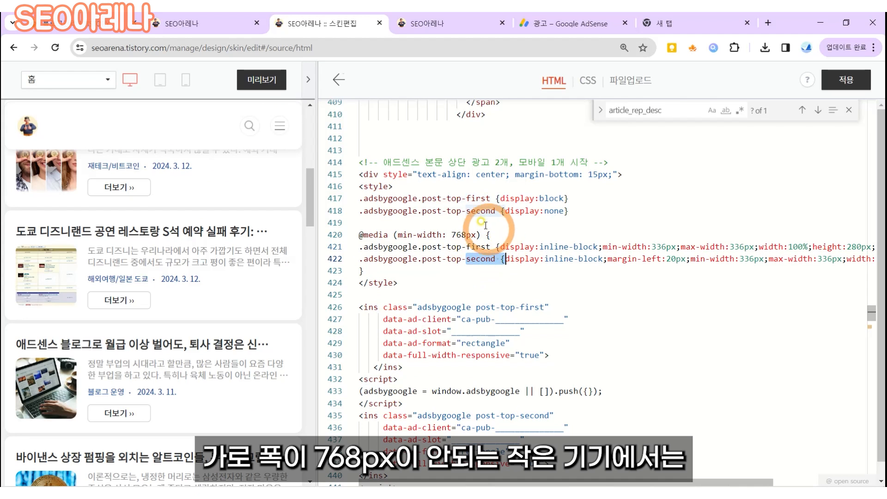
pyautogui.moveTo(466, 211); pyautogui.dragTo(564, 211)
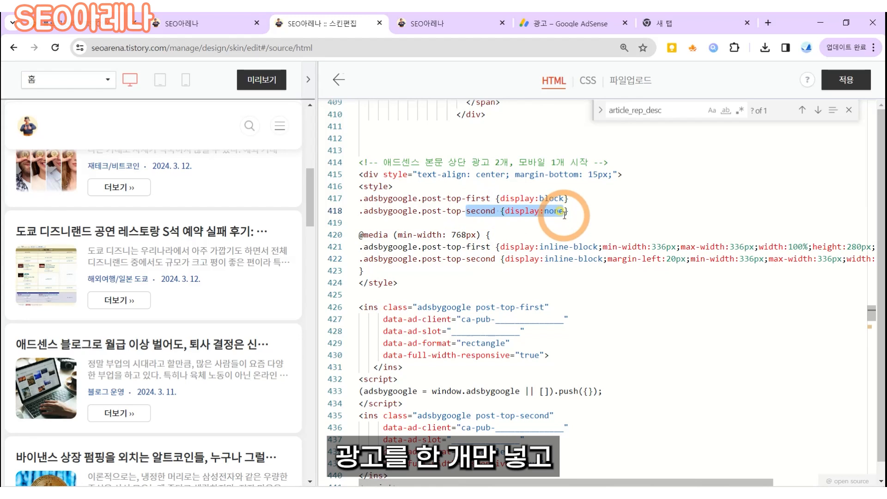
pyautogui.click(411, 235)
pyautogui.moveTo(398, 235); pyautogui.dragTo(502, 258)
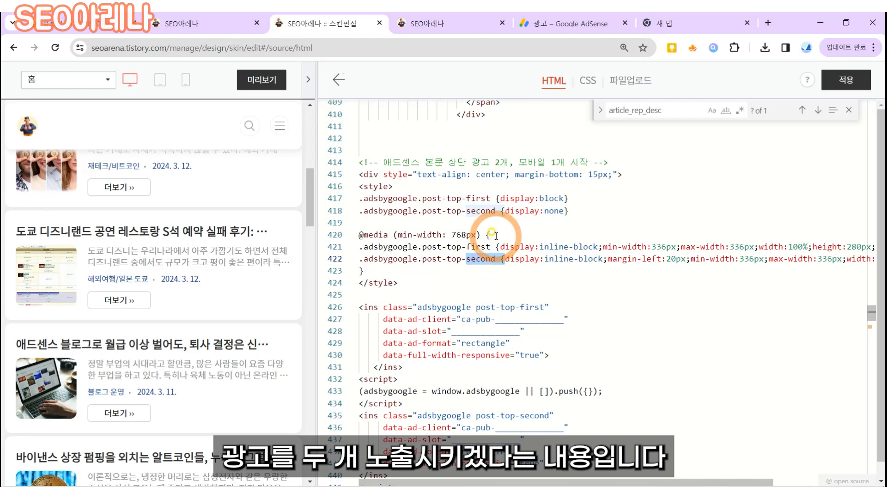
pyautogui.moveTo(448, 162); pyautogui.dragTo(588, 162)
pyautogui.click(658, 277)
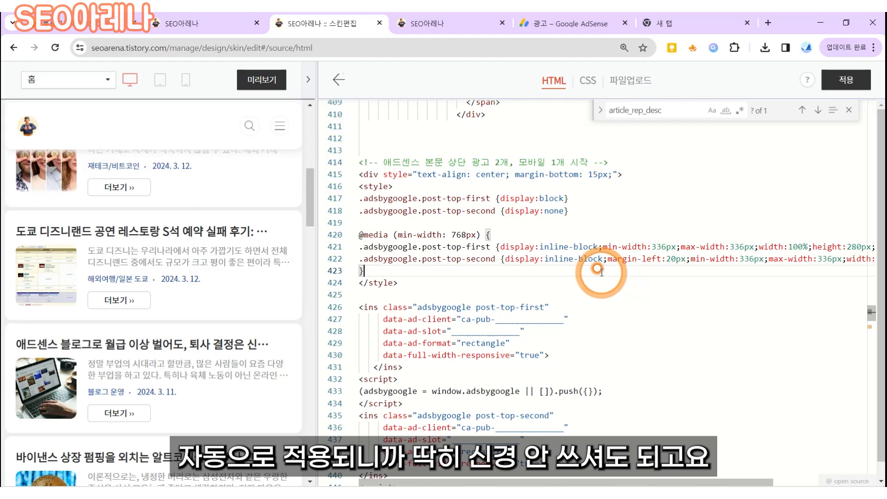
# Fill the post-top-first ad's client and slot blanks with the publisher ID and the 상단 왼쪽 slot number from Notepad.
pyautogui.scroll(-3, 596, 272)
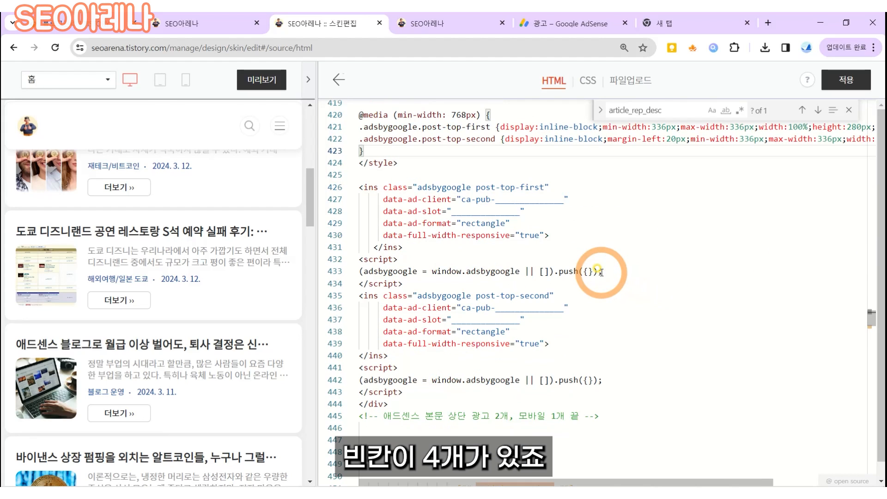
pyautogui.hotkey('alt', 'Tab')
pyautogui.doubleClick(205, 257)
pyautogui.click(712, 259)
pyautogui.doubleClick(531, 205)
pyautogui.hotkey('ctrl', 'v')
pyautogui.hotkey('alt', 'Tab')
pyautogui.doubleClick(171, 286)
pyautogui.click(725, 290)
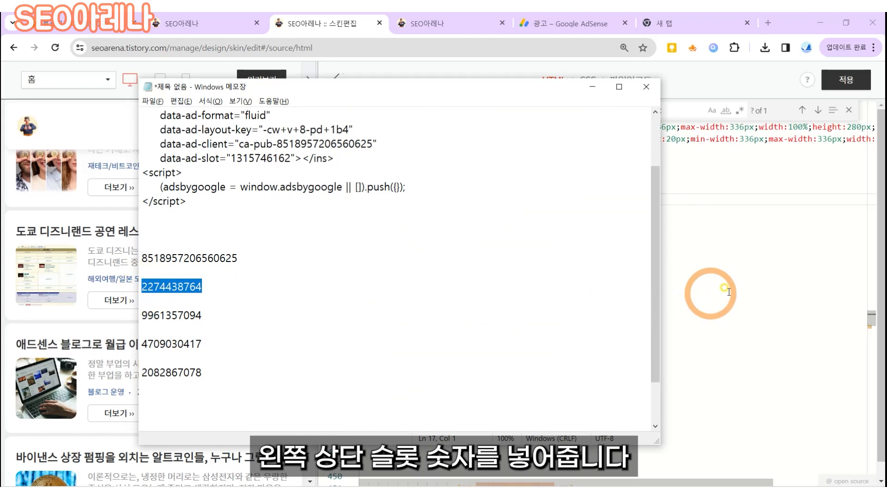
pyautogui.doubleClick(480, 211)
pyautogui.hotkey('ctrl', 'v')
# Fill the post-top-second ad's client and slot blanks with the publisher ID and the 상단 오른쪽 slot number from Notepad.
pyautogui.doubleClick(528, 307)
pyautogui.hotkey('ctrl', 'v')
pyautogui.hotkey('alt', 'Tab')
pyautogui.doubleClick(171, 315)
pyautogui.click(711, 334)
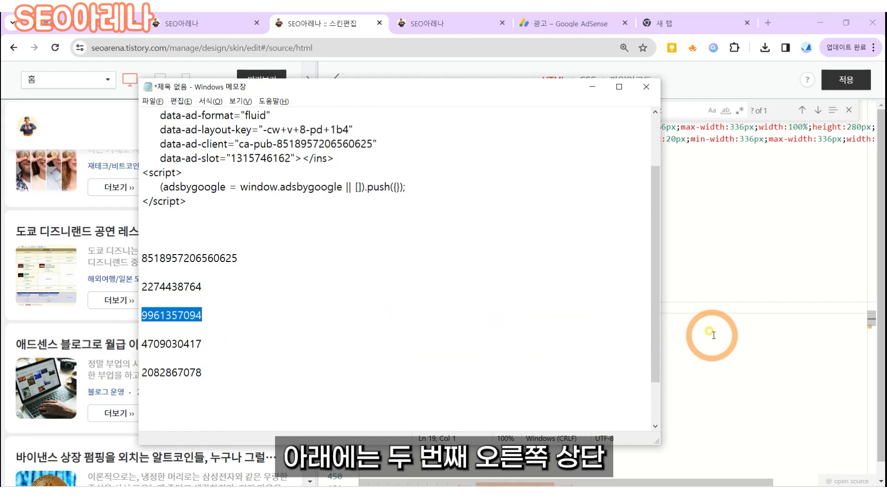
pyautogui.click(492, 309)
pyautogui.doubleClick(495, 319)
pyautogui.hotkey('ctrl', 'v')
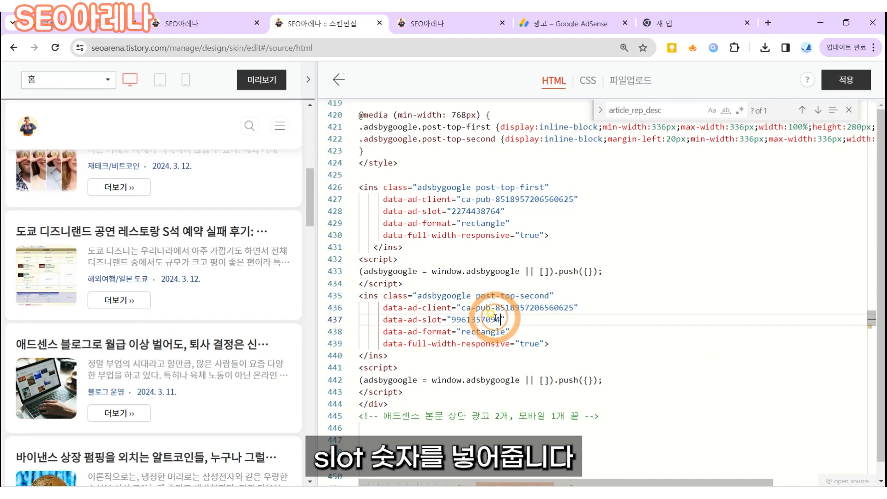
# Add blank lines below [##_article_rep_desc_##] and paste the 본문 하단 2개 AdSense code there.
pyautogui.scroll(-5, 533, 341)
pyautogui.click(613, 249)
pyautogui.press('Return')
pyautogui.press('Return')
pyautogui.press('Return')
pyautogui.press('Return')
pyautogui.press('Return')
pyautogui.press('Return')
pyautogui.press('Return')
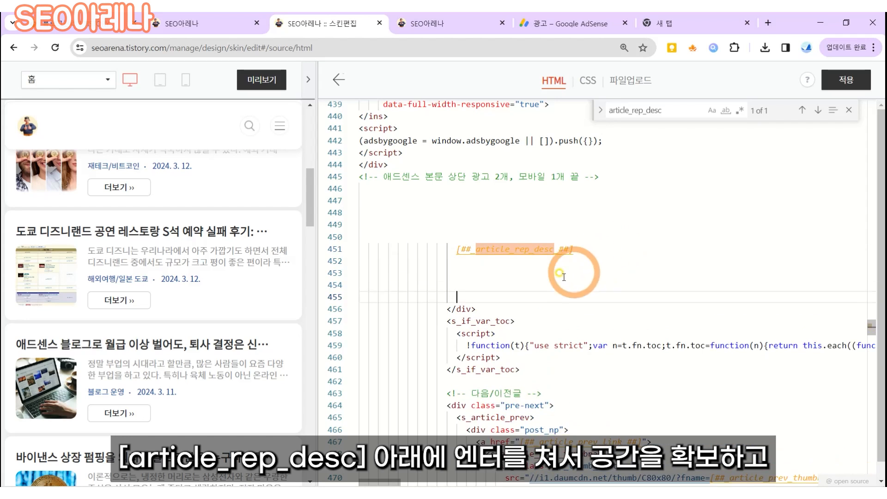
pyautogui.press('Return')
pyautogui.press('Return')
pyautogui.press('Return')
pyautogui.scroll(-3, 450, 288)
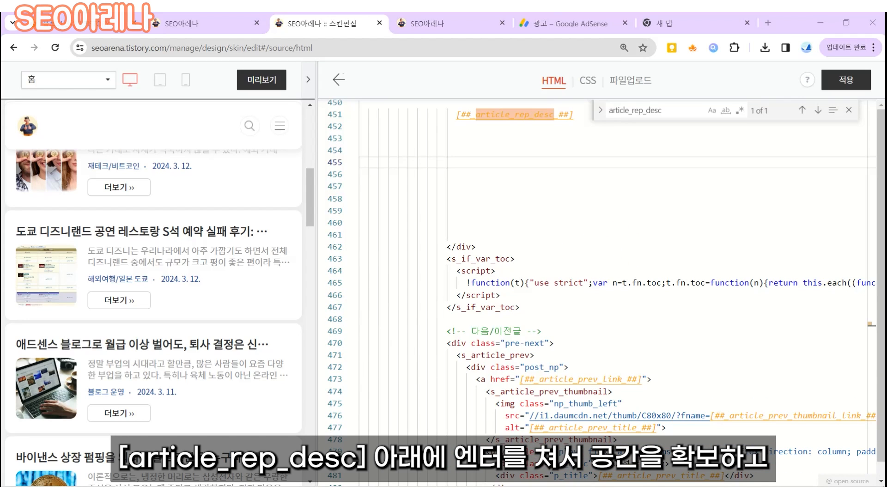
pyautogui.click(439, 160)
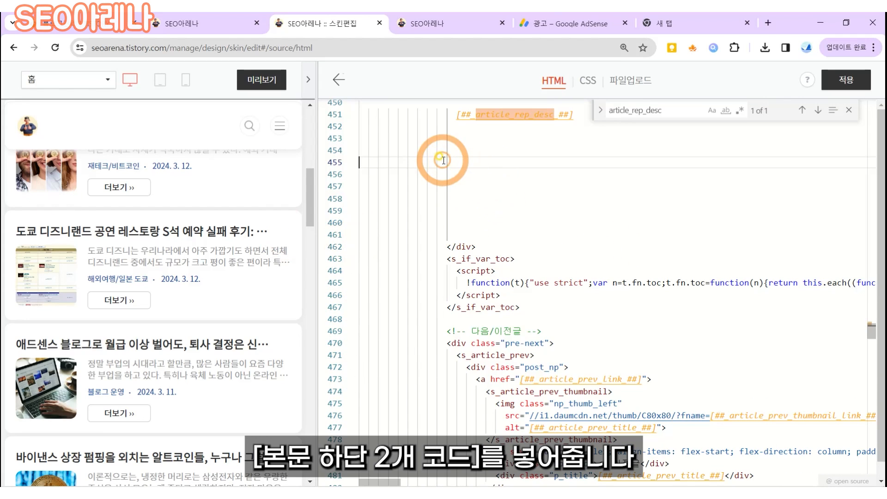
pyautogui.hotkey('ctrl', 'v')
# Complete the first ad in the 본문 하단 code with the publisher ID and the 하단 왼쪽 slot number from Notepad.
pyautogui.hotkey('alt', 'Tab')
pyautogui.moveTo(237, 257); pyautogui.dragTo(140, 259)
pyautogui.hotkey('alt', 'Tab')
pyautogui.click(545, 194)
pyautogui.hotkey('ctrl', 'v')
pyautogui.hotkey('alt', 'Tab')
pyautogui.moveTo(202, 343); pyautogui.dragTo(142, 344)
pyautogui.hotkey('ctrl', 'c')
pyautogui.hotkey('alt', 'Tab')
pyautogui.doubleClick(517, 212)
pyautogui.hotkey('ctrl', 'v')
# Complete the second ad in the 본문 하단 code with the publisher ID and the 하단 오른쪽 slot number from Notepad.
pyautogui.hotkey('ctrl', 'c')
pyautogui.doubleClick(526, 308)
pyautogui.hotkey('ctrl', 'v')
pyautogui.hotkey('alt', 'Tab')
pyautogui.doubleClick(141, 370)
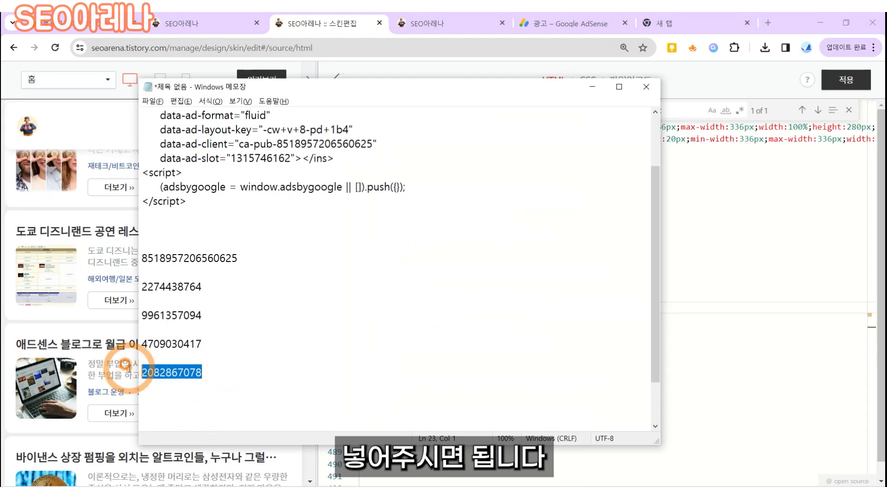
pyautogui.hotkey('ctrl', 'c')
pyautogui.hotkey('alt', 'Tab')
pyautogui.doubleClick(481, 320)
pyautogui.hotkey('ctrl', 'v')
# Apply the skin HTML changes, leave the code editor and open the blog's home page.
pyautogui.click(845, 79)
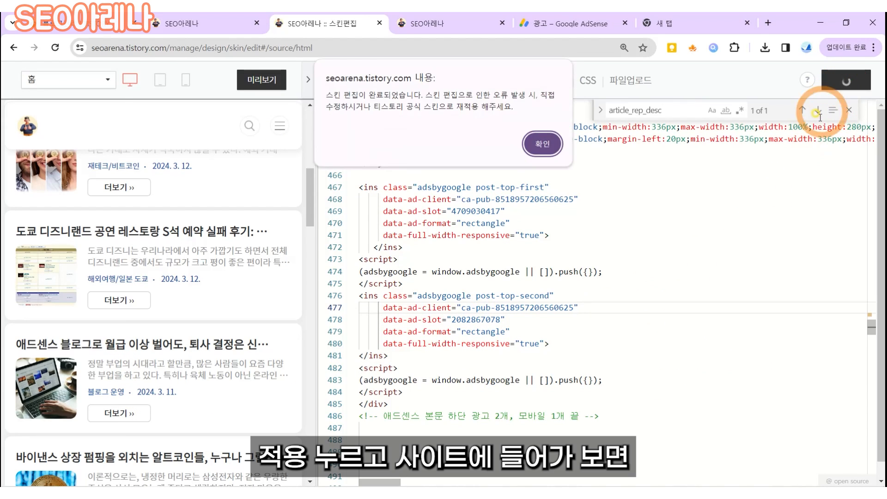
pyautogui.press('Return')
pyautogui.click(338, 80)
pyautogui.click(115, 303)
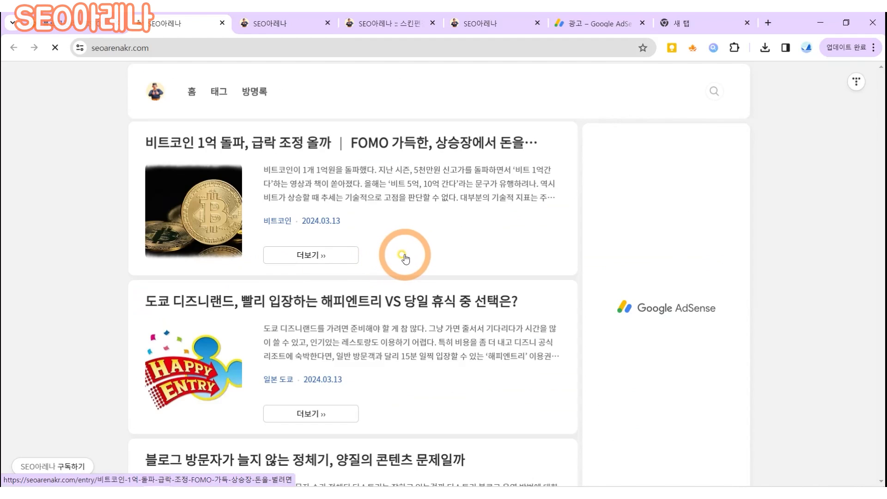
# Open the 도쿄 디즈니랜드 해피엔트리 post from the blog's home page, dismissing the full-screen ad.
pyautogui.scroll(-8, 486, 239)
pyautogui.scroll(-4, 485, 239)
pyautogui.click(406, 208)
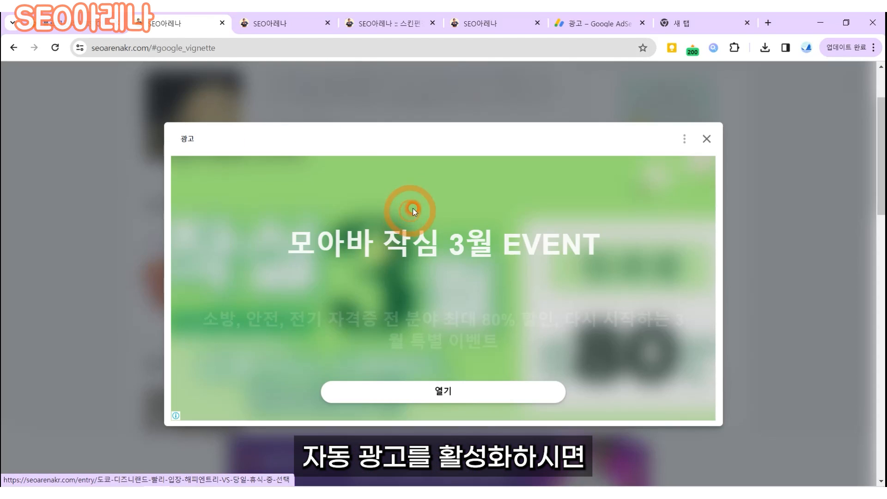
pyautogui.click(118, 248)
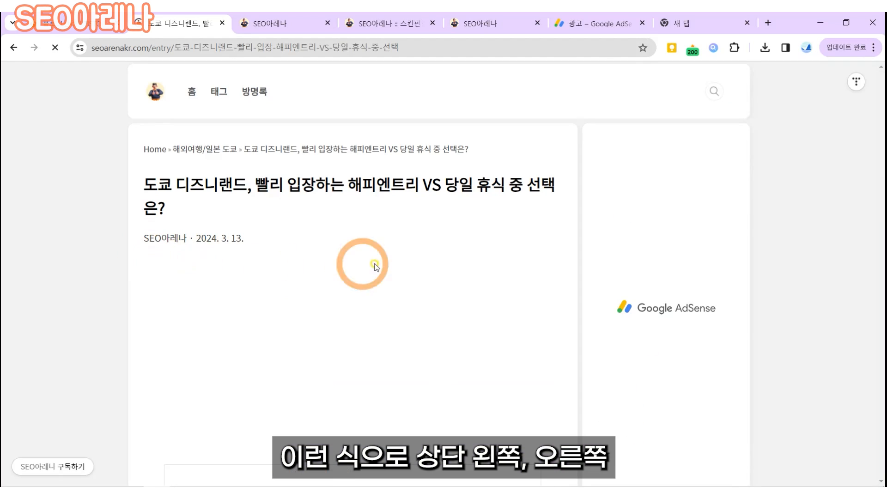
# Zoom the page out to 90%, collapse the anchor ad and check the ads above and below the post body.
pyautogui.hotkey('ctrl', '-')
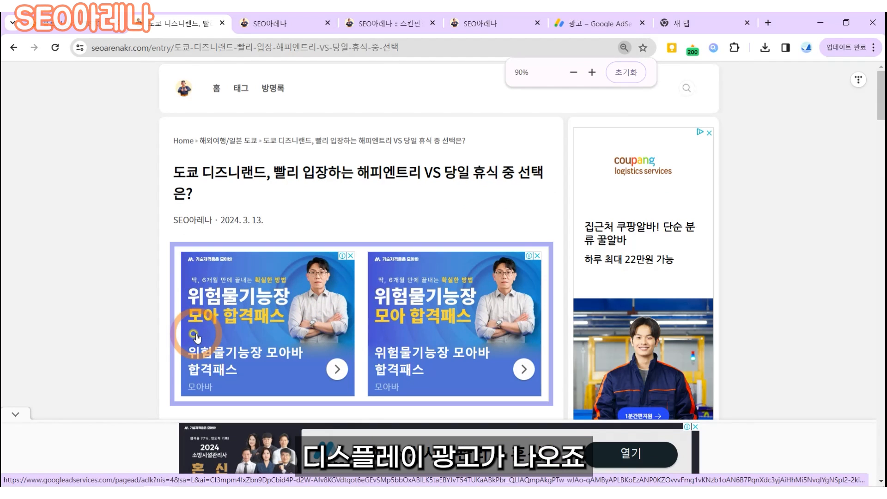
pyautogui.click(18, 413)
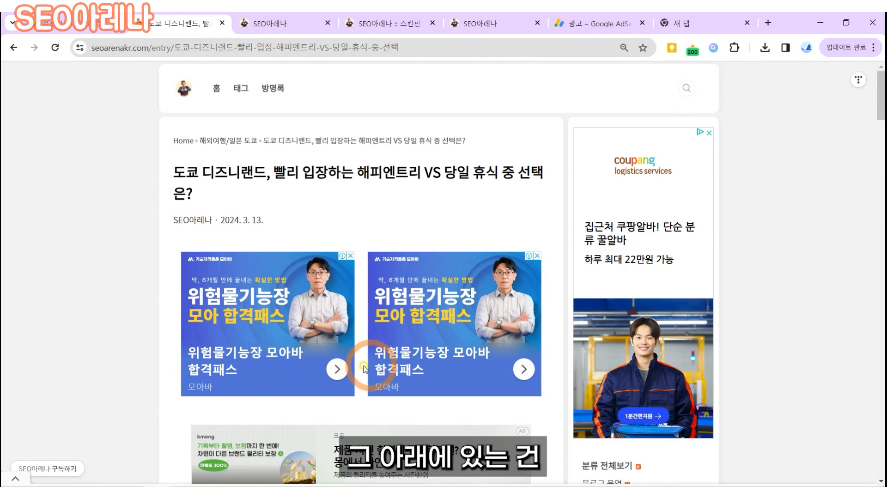
pyautogui.scroll(-3, 341, 363)
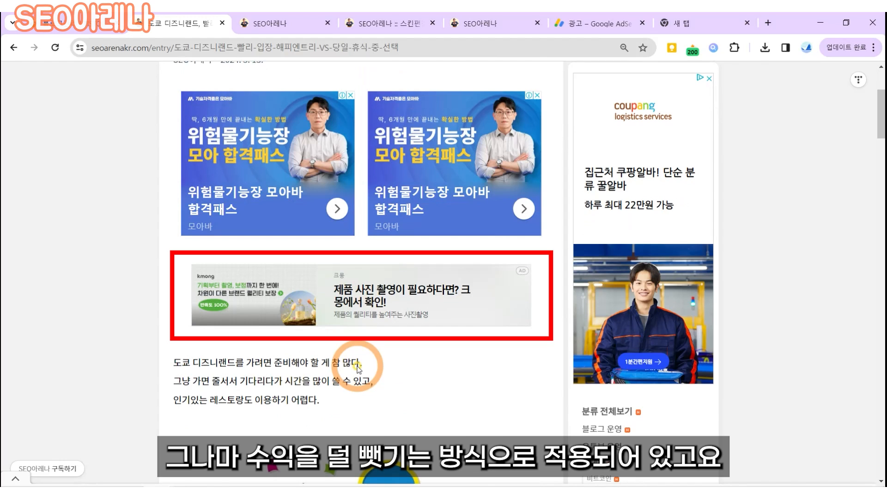
pyautogui.scroll(-20, 358, 369)
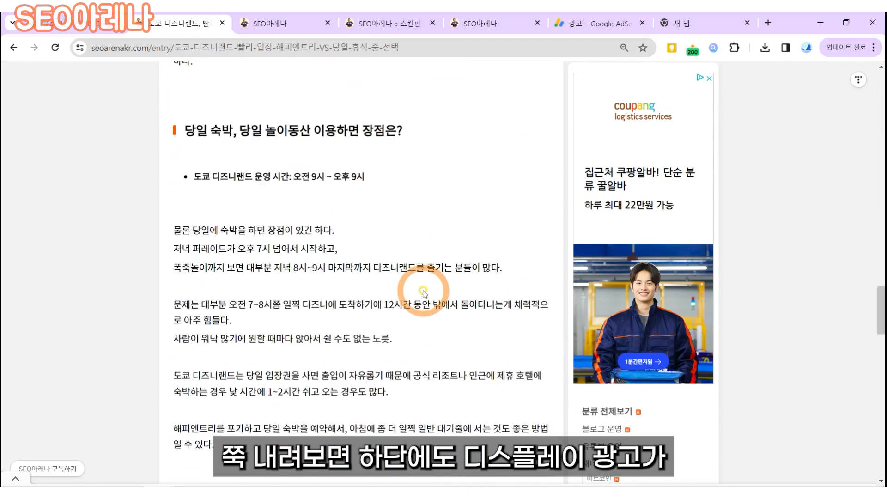
pyautogui.scroll(-4, 423, 295)
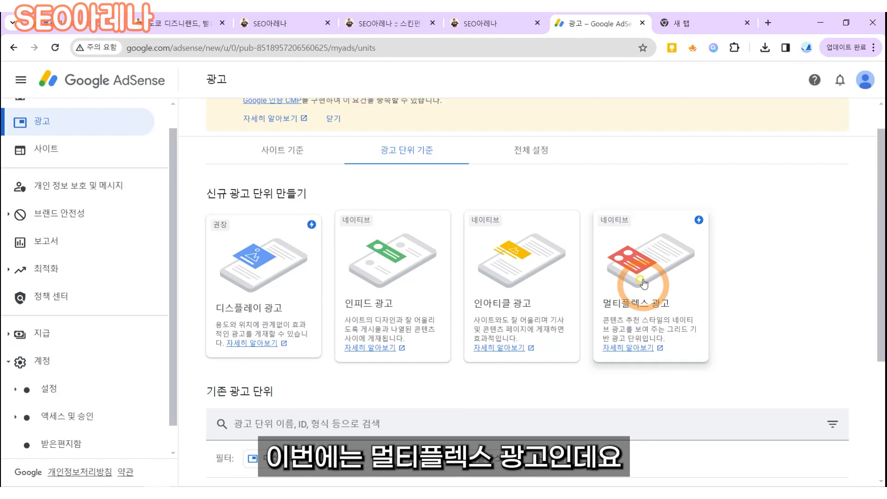
# Create a responsive AdSense multiplex ad unit named 멀티플렉스 하단.
pyautogui.click(659, 279)
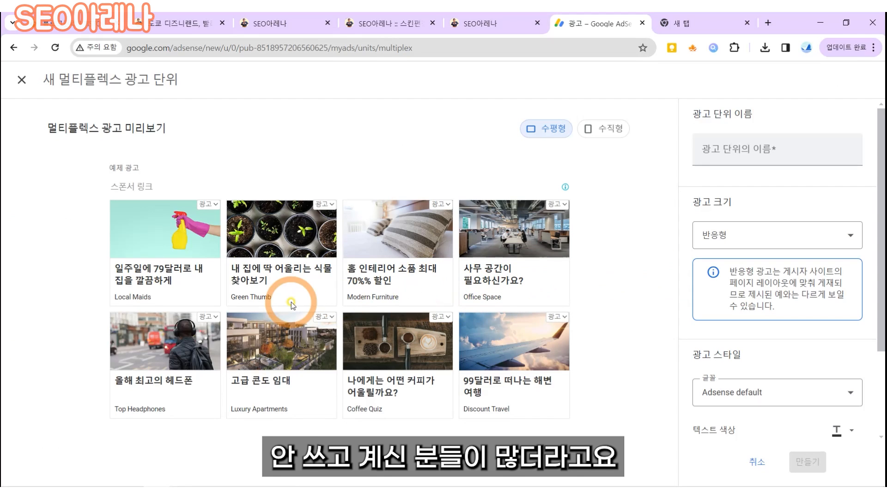
pyautogui.click(783, 170)
pyautogui.write('미')
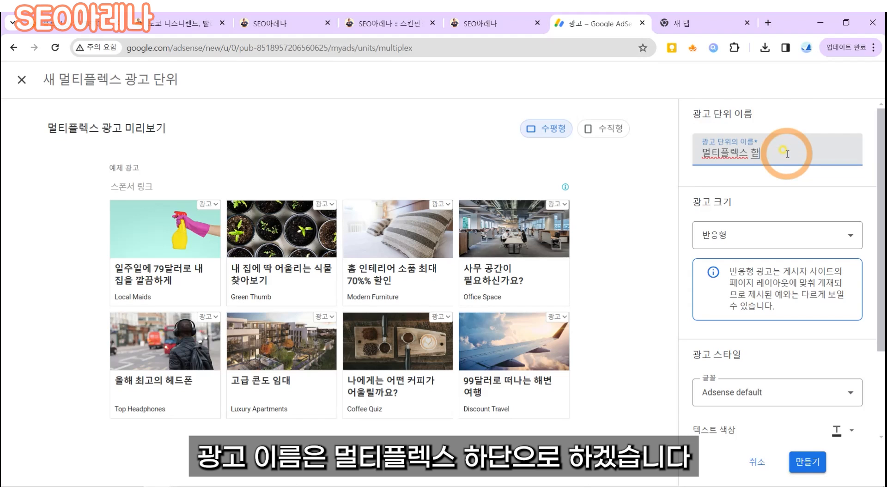
pyautogui.click(807, 462)
# Paste the 멀티플렉스 하단 unit's slot number below the Notepad list and return to the Tistory skin HTML.
pyautogui.hotkey('alt', 'Tab')
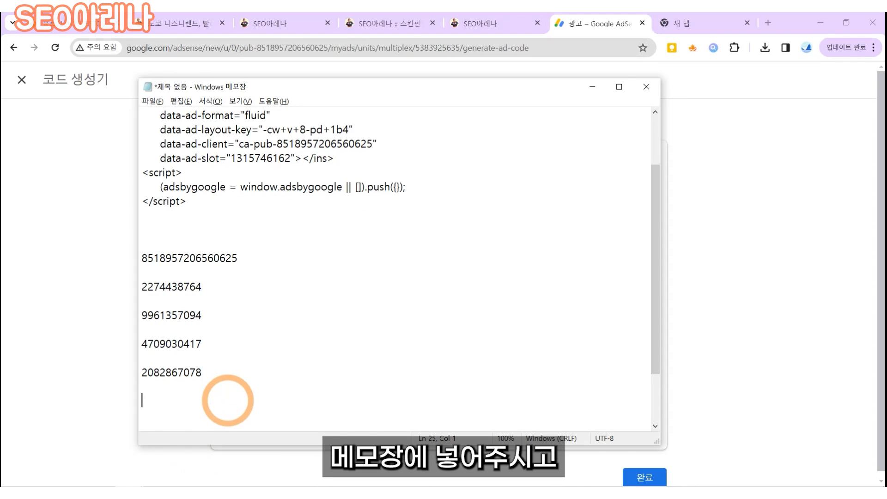
pyautogui.hotkey('ctrl', 'v')
pyautogui.hotkey('alt', 'Tab')
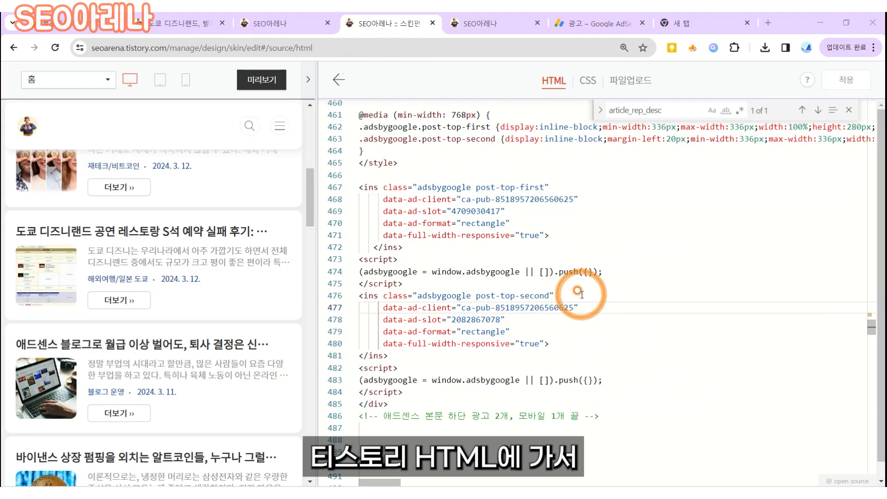
# Search the skin HTML for s_article_related and go to the sixth, last match.
pyautogui.hotkey('ctrl', 'v')
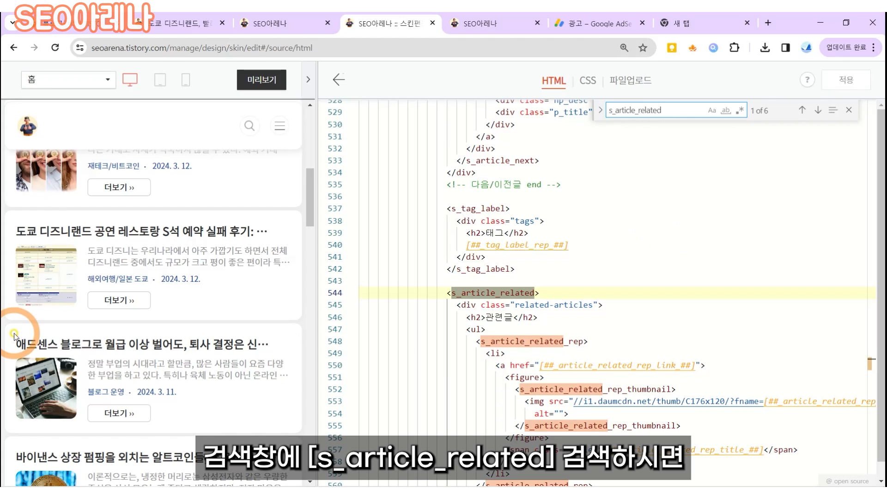
pyautogui.press('Return')
pyautogui.press('Return')
pyautogui.press('Return')
pyautogui.press('Return')
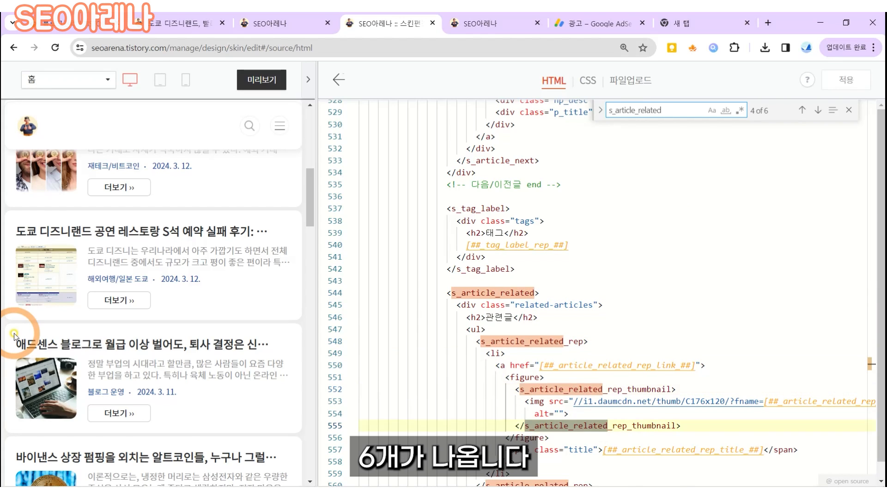
pyautogui.press('Return')
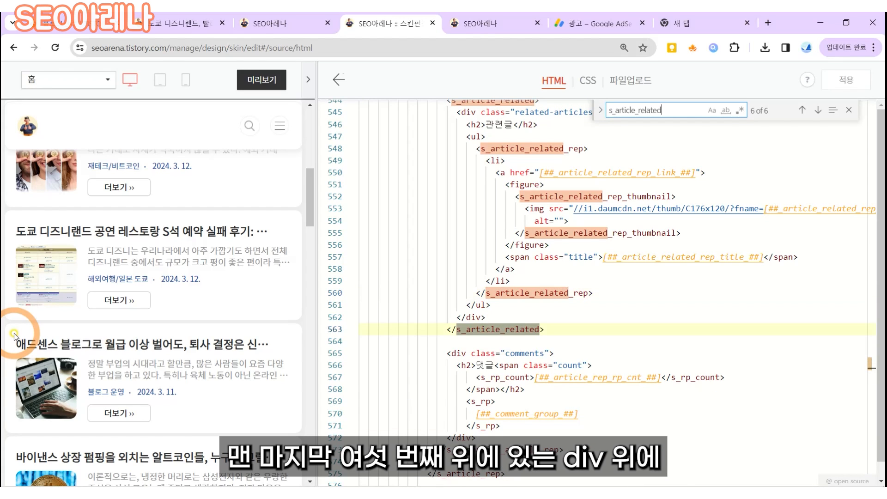
# Add blank lines above the closing div of the related-articles block and paste the 본문 하단 멀티 ad code there.
pyautogui.scroll(1, 572, 389)
pyautogui.click(561, 346)
pyautogui.press('Return')
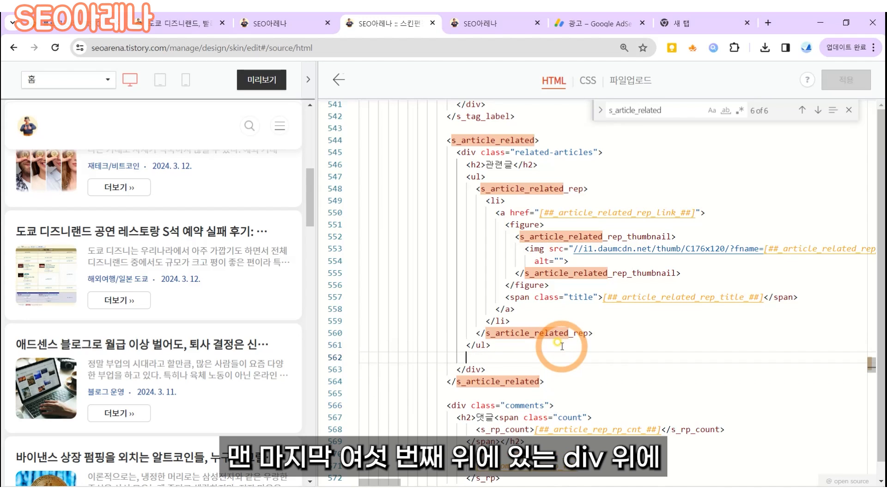
pyautogui.press('Return')
pyautogui.press('Return')
pyautogui.press('Return')
pyautogui.press('Return')
pyautogui.press('Return')
pyautogui.press('Return')
pyautogui.press('Return')
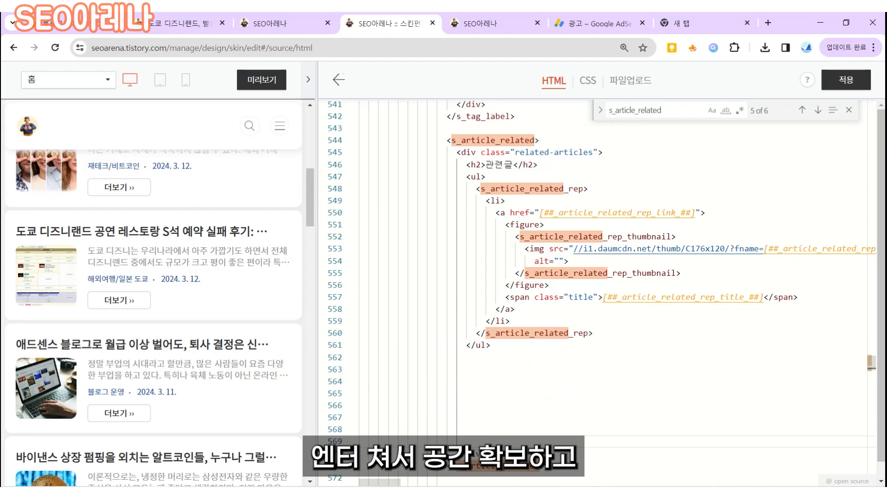
pyautogui.scroll(-5, 500, 220)
pyautogui.click(501, 220)
pyautogui.hotkey('ctrl', 'v')
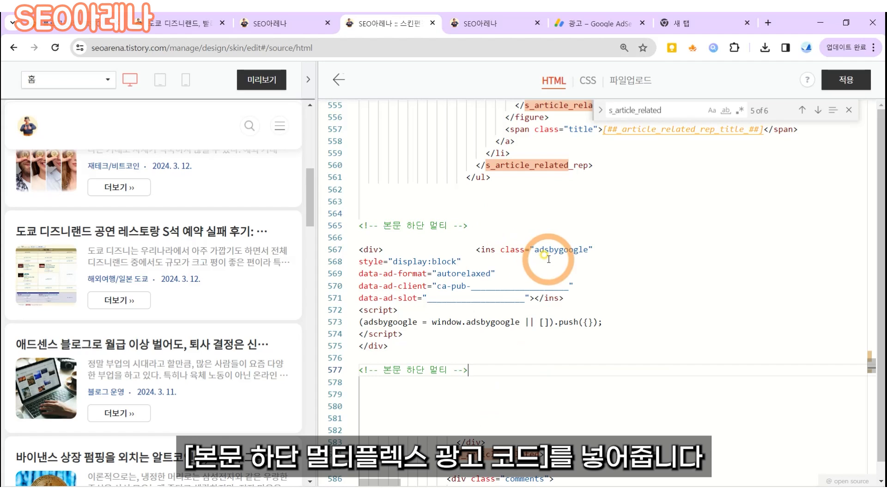
# Copy the AdSense publisher ID from the Notepad list into the multiplex code's data-ad-client blank.
pyautogui.hotkey('alt', 'Tab')
pyautogui.moveTo(238, 244); pyautogui.dragTo(147, 244)
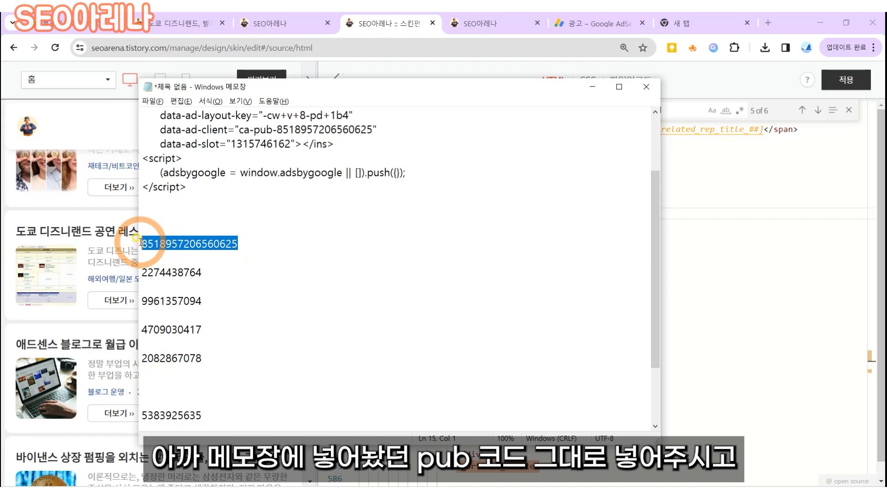
pyautogui.hotkey('ctrl', 'c')
pyautogui.click(752, 287)
pyautogui.doubleClick(481, 298)
pyautogui.hotkey('ctrl', 'v')
# Fill the multiplex code's data-ad-slot blank with the last slot number from the Notepad list and save the skin HTML.
pyautogui.hotkey('alt', 'Tab')
pyautogui.moveTo(202, 414); pyautogui.dragTo(138, 414)
pyautogui.hotkey('ctrl', 'c')
pyautogui.click(488, 351)
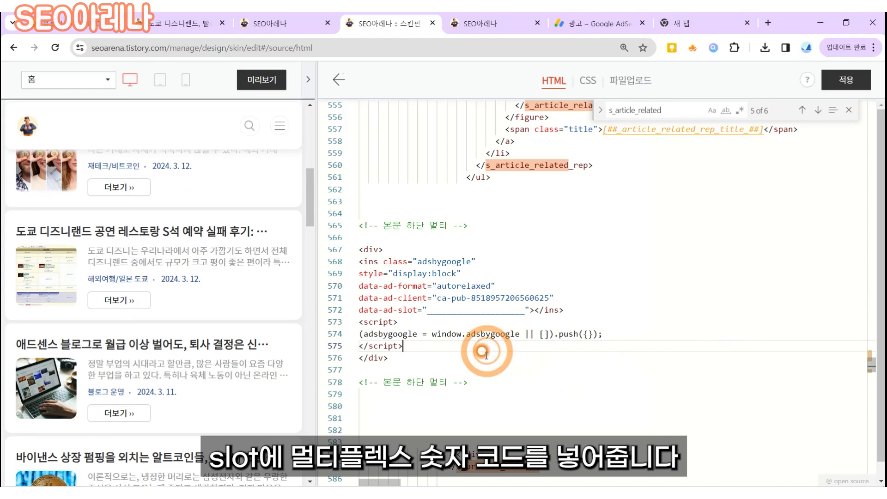
pyautogui.doubleClick(478, 309)
pyautogui.hotkey('ctrl', 'v')
pyautogui.hotkey('ctrl', 's')
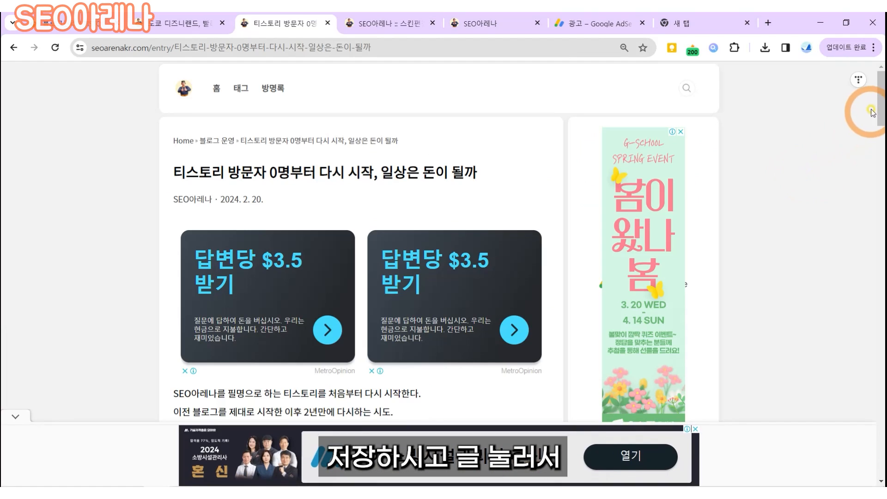
# Check the related posts and the multiplex ad grid below the body of the 티스토리 방문자 0명부터 다시 시작 post.
pyautogui.scroll(-10, 875, 139)
pyautogui.scroll(-15, 874, 283)
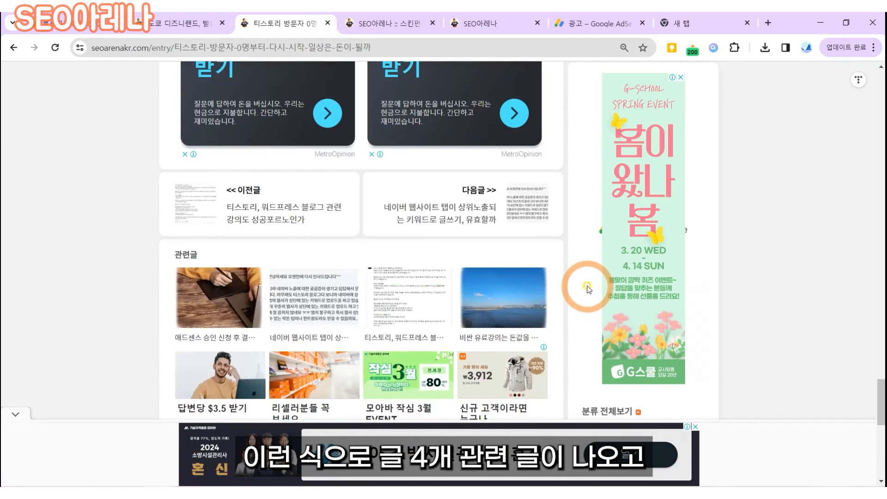
pyautogui.scroll(-2, 587, 289)
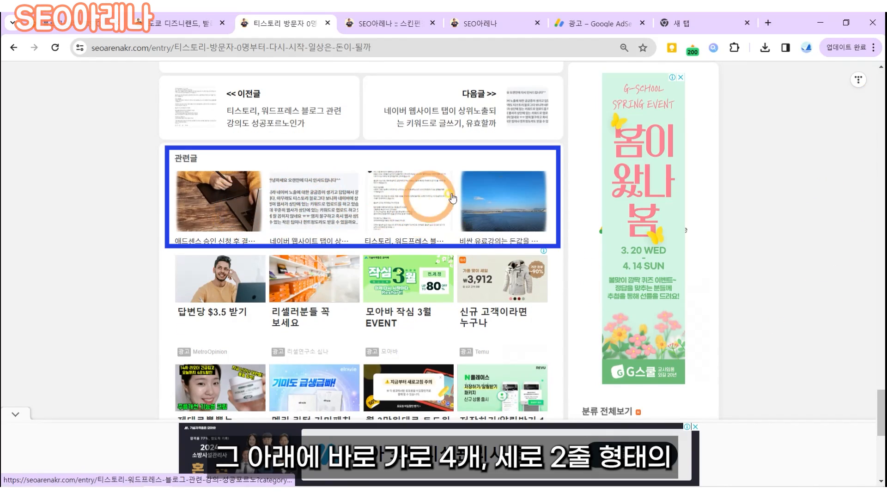
pyautogui.scroll(-2, 508, 208)
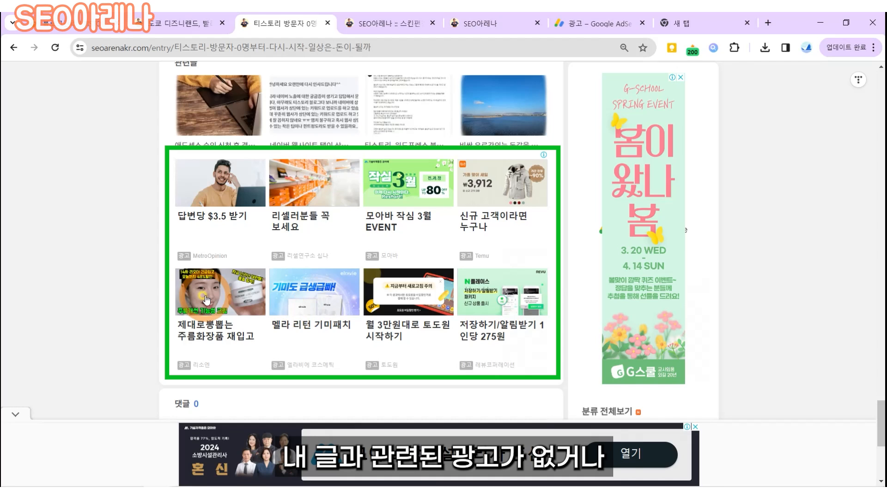
pyautogui.scroll(4, 206, 301)
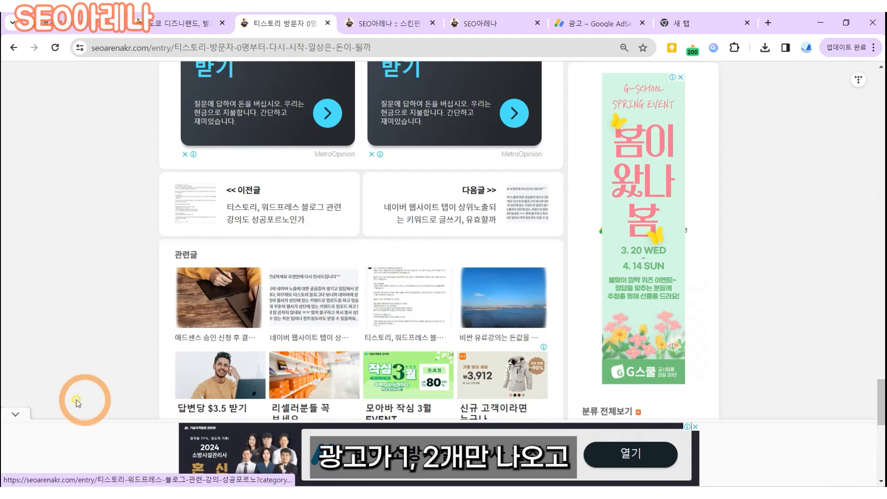
pyautogui.scroll(-2, 158, 356)
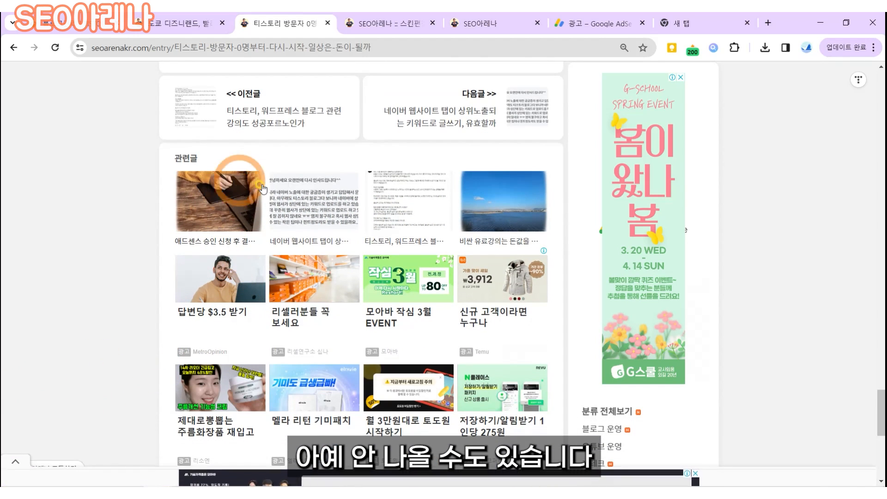
pyautogui.scroll(-2, 517, 267)
pyautogui.scroll(2, 363, 269)
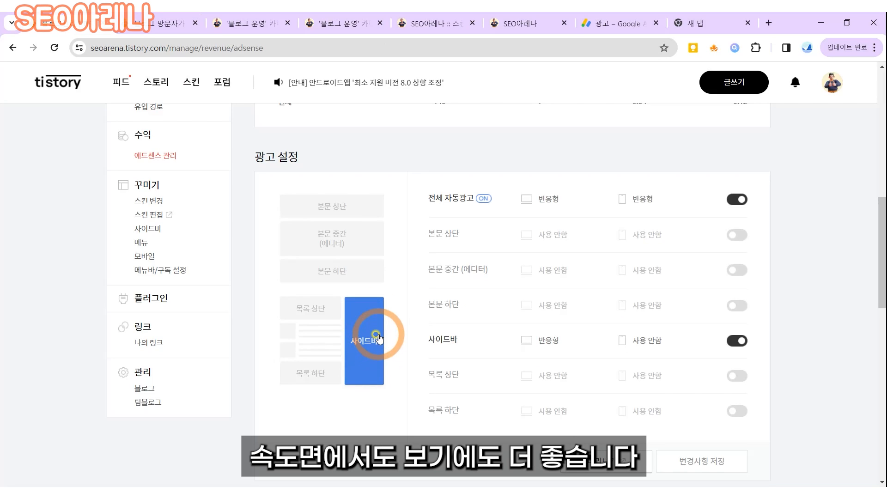
# Read the AdSense help article on creating in-article ads, including the ad style guidance, and return to the ad units page.
pyautogui.click(367, 334)
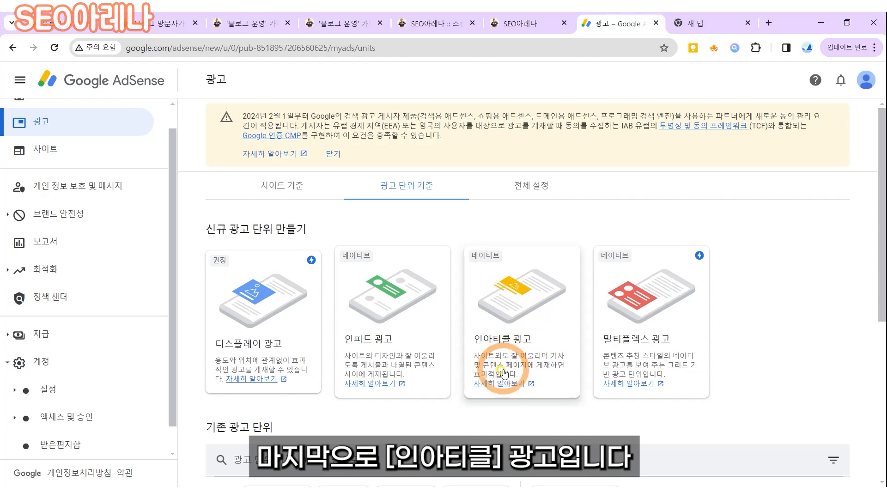
pyautogui.click(504, 372)
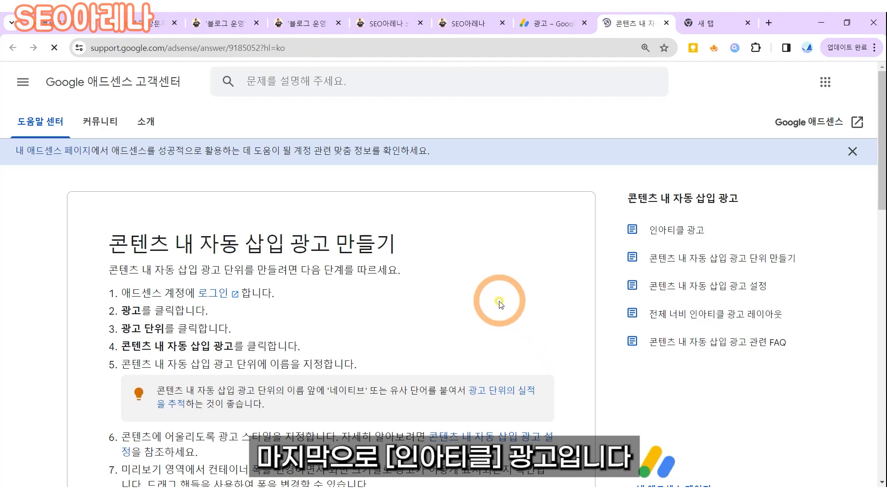
pyautogui.moveTo(109, 240); pyautogui.dragTo(390, 273)
pyautogui.scroll(-4, 376, 281)
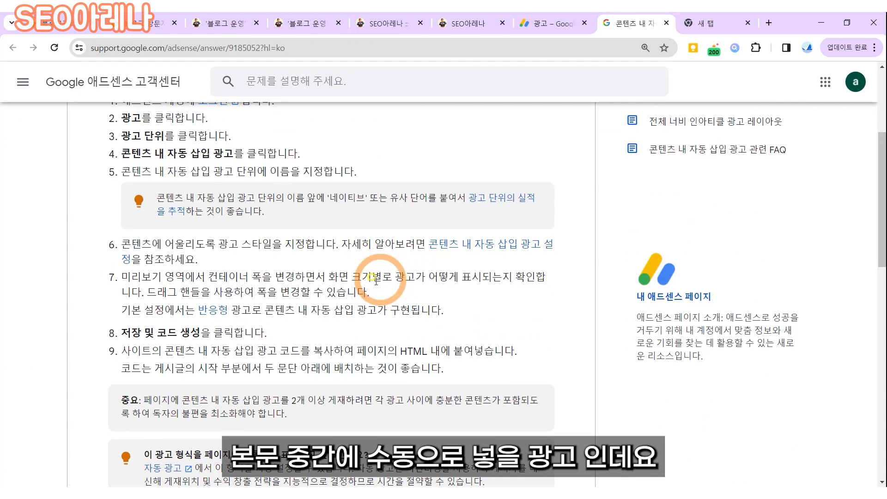
pyautogui.moveTo(119, 245); pyautogui.dragTo(326, 239)
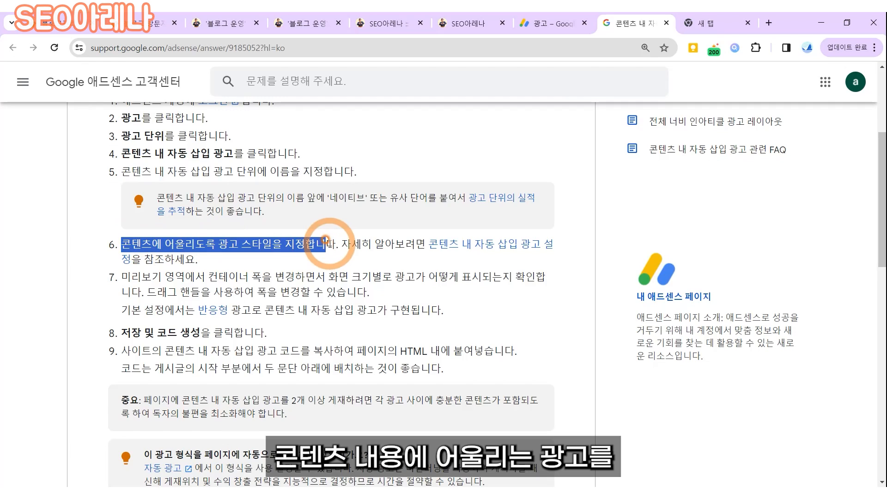
pyautogui.click(317, 259)
pyautogui.click(552, 23)
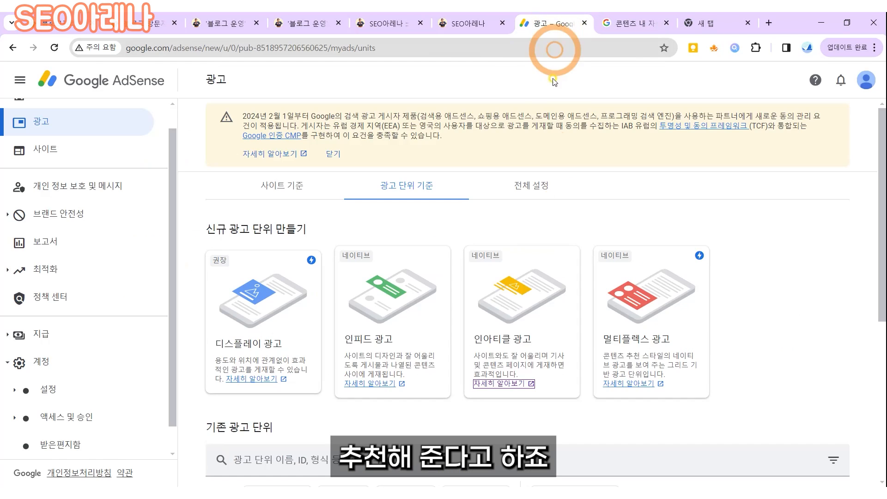
# Create an in-article ad unit named 본문 and copy its generated code snippet.
pyautogui.click(533, 312)
pyautogui.moveTo(341, 334); pyautogui.dragTo(567, 332)
pyautogui.moveTo(395, 373); pyautogui.dragTo(590, 389)
pyautogui.click(446, 414)
pyautogui.click(709, 123)
pyautogui.write('본무')
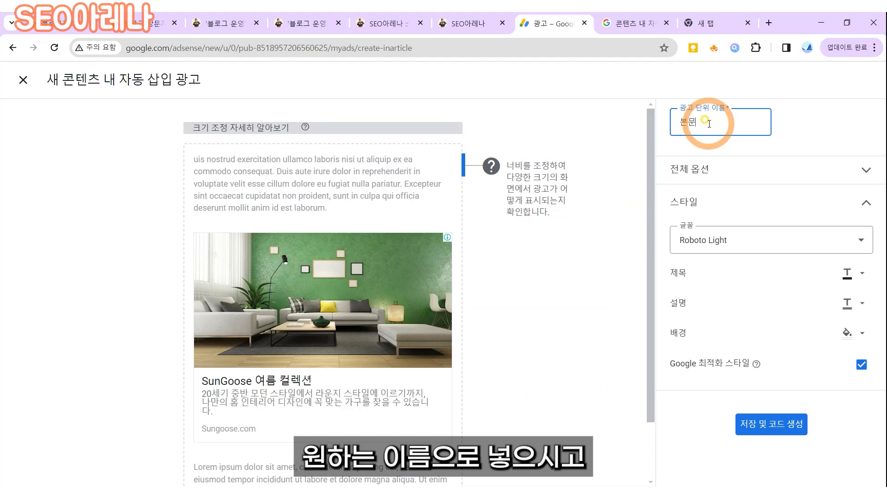
pyautogui.click(771, 423)
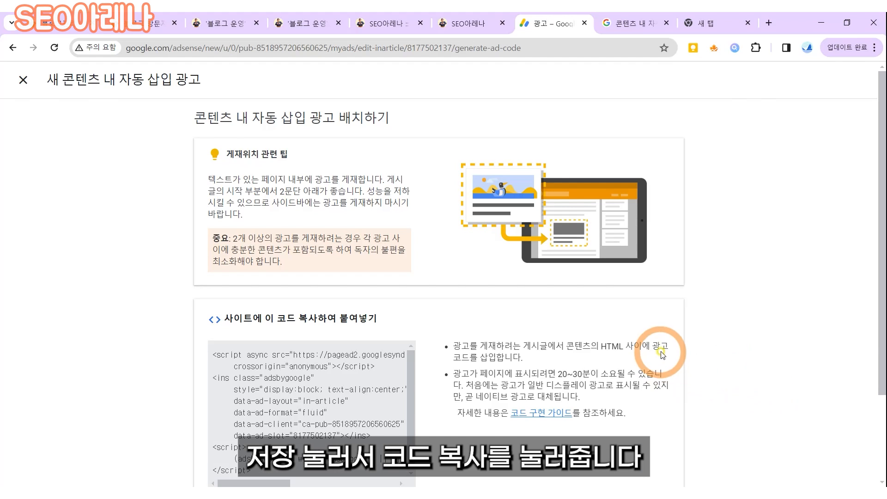
pyautogui.scroll(-2, 451, 367)
pyautogui.click(242, 402)
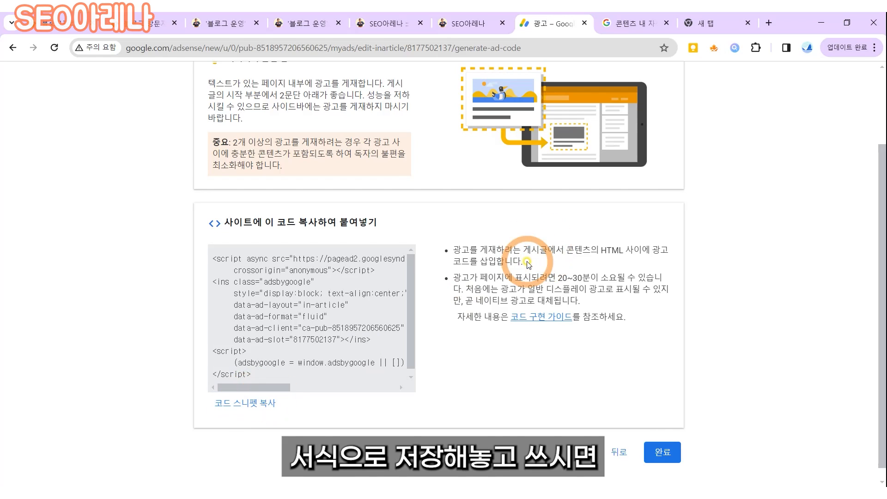
# Start a new template in Tistory's 서식 관리 and title it 본문 중간.
pyautogui.click(52, 28)
pyautogui.scroll(8, 174, 242)
pyautogui.click(152, 346)
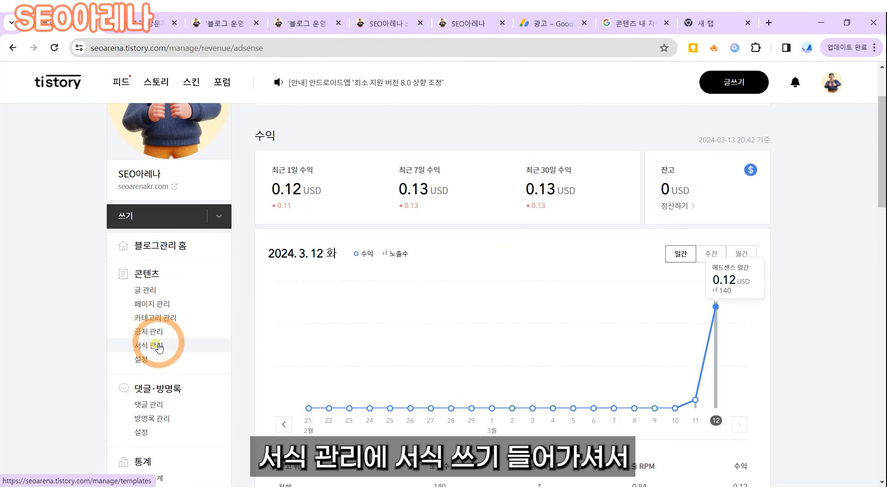
pyautogui.click(731, 138)
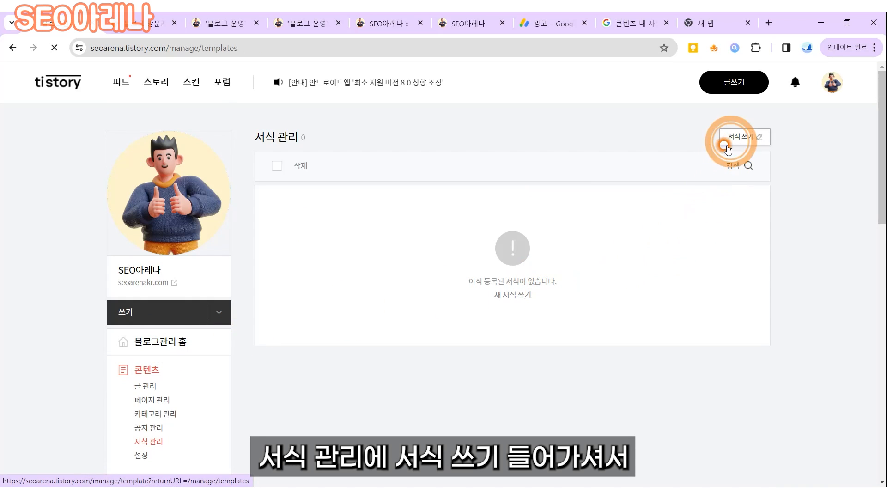
pyautogui.write('본ㅁ')
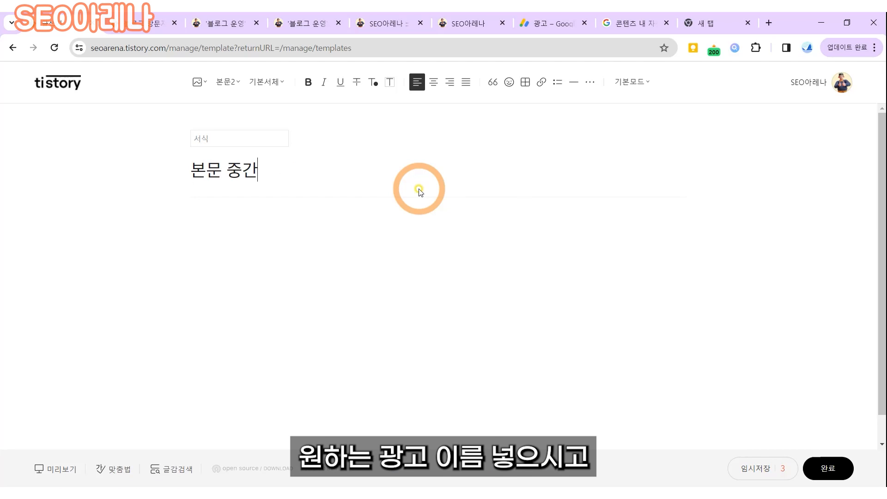
# Put the copied in-article ad code inside a div in the template's HTML mode, then return to 기본모드.
pyautogui.click(631, 83)
pyautogui.click(621, 146)
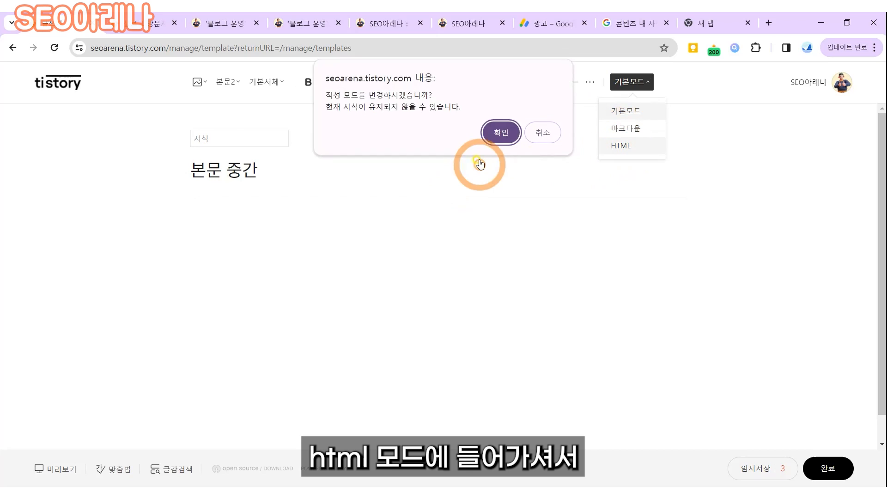
pyautogui.press('Return')
pyautogui.write('<div>')
pyautogui.press('Return')
pyautogui.hotkey('ctrl', 'v')
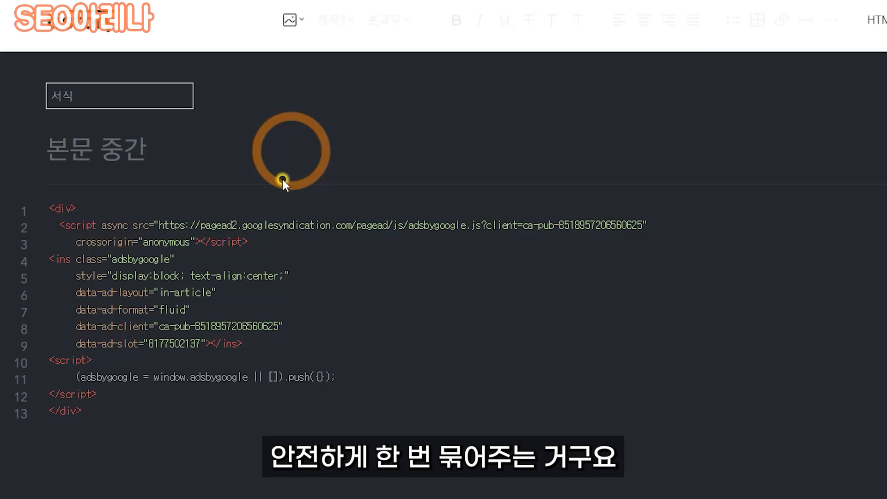
pyautogui.click(880, 20)
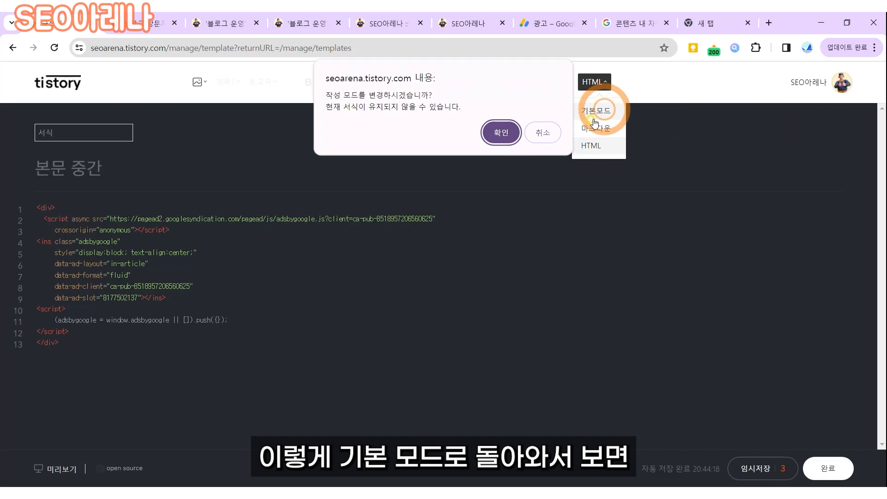
pyautogui.click(501, 132)
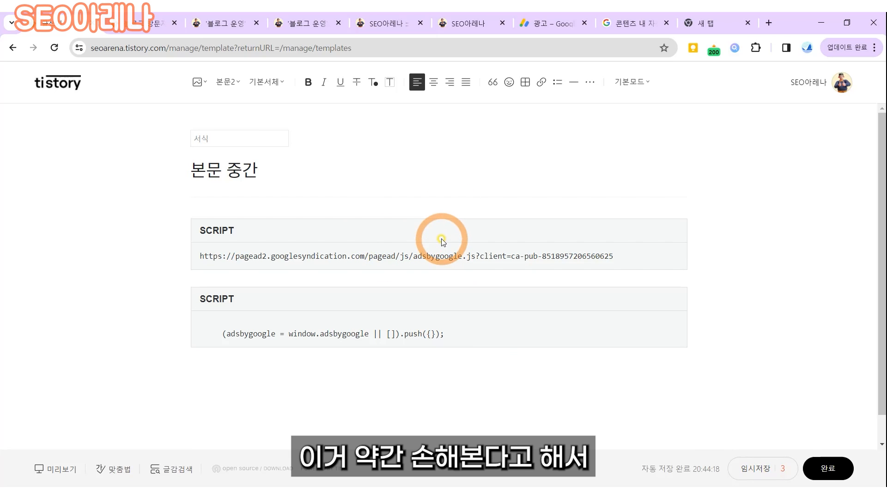
# Look over the ads on the blog post and home page, then return to the 본문 중간 template.
pyautogui.click(148, 33)
pyautogui.scroll(-2, 307, 236)
pyautogui.scroll(2, 230, 184)
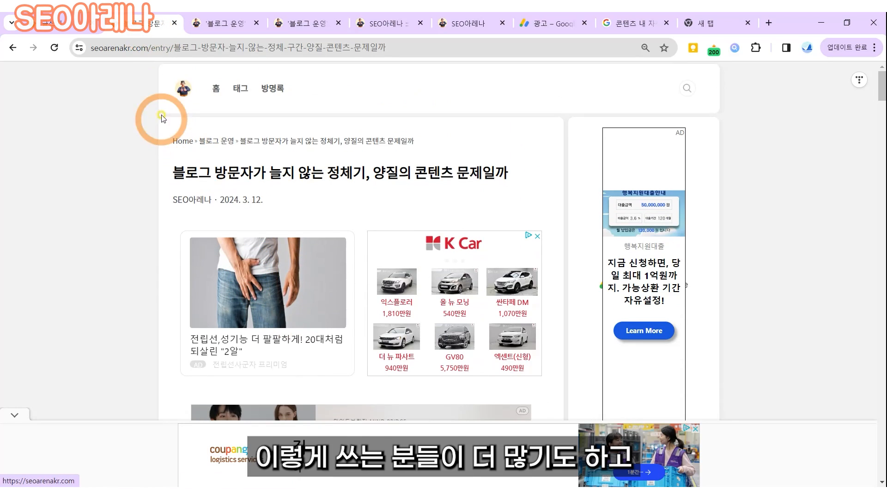
pyautogui.click(183, 88)
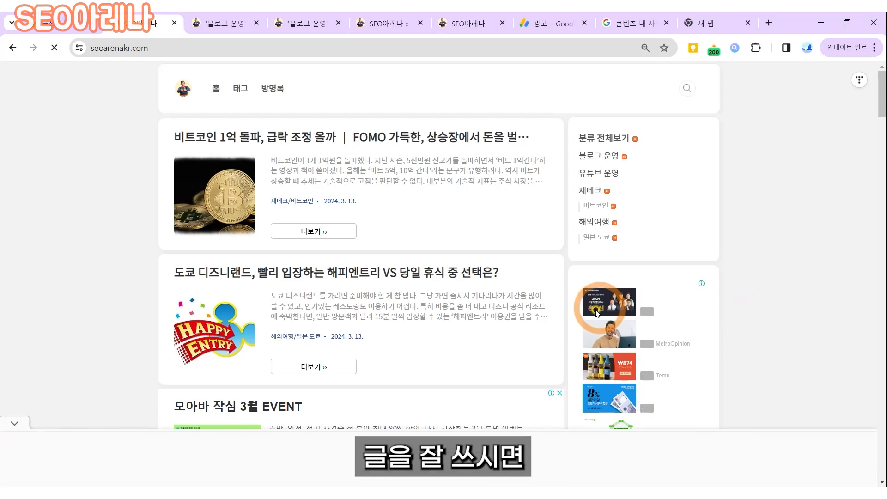
pyautogui.scroll(-20, 683, 299)
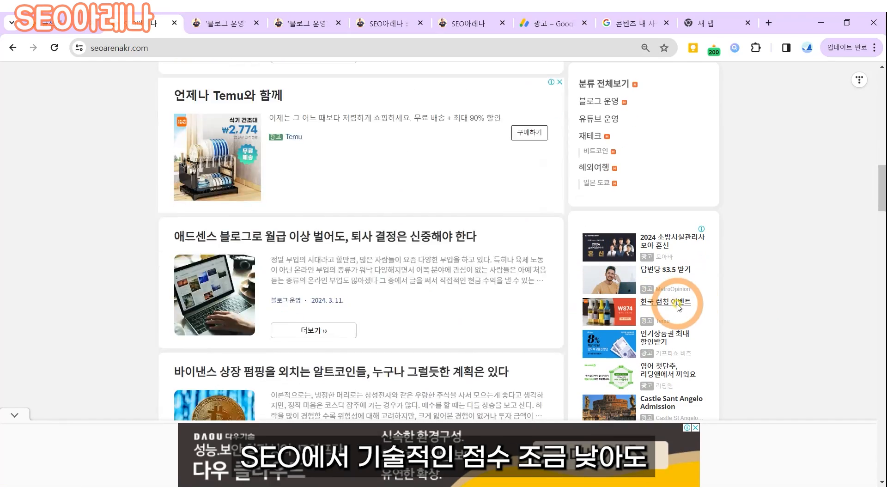
pyautogui.scroll(-10, 675, 327)
pyautogui.scroll(8, 674, 326)
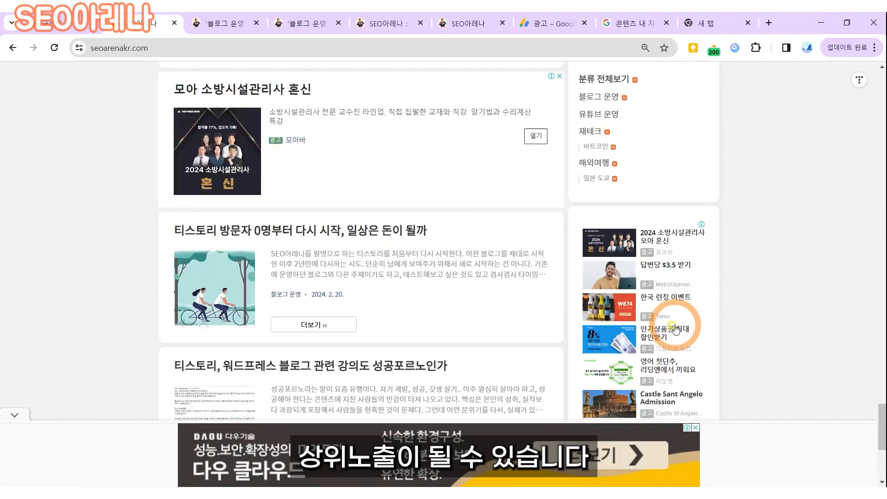
pyautogui.click(66, 32)
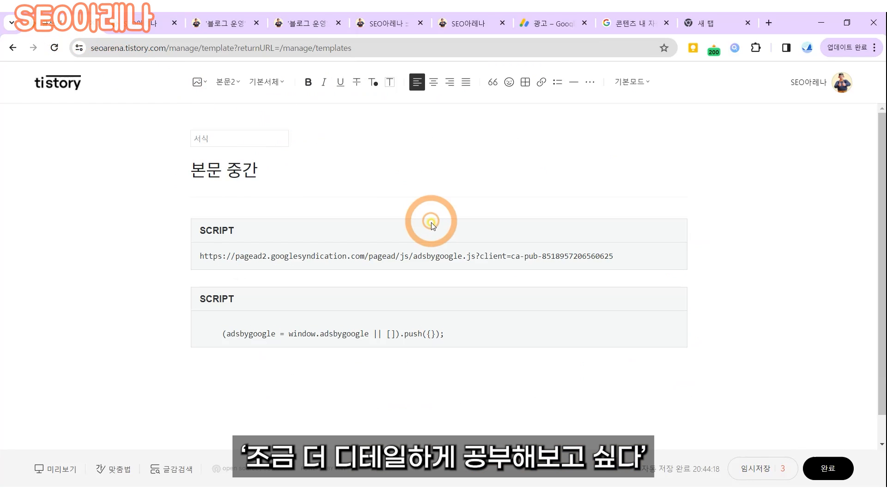